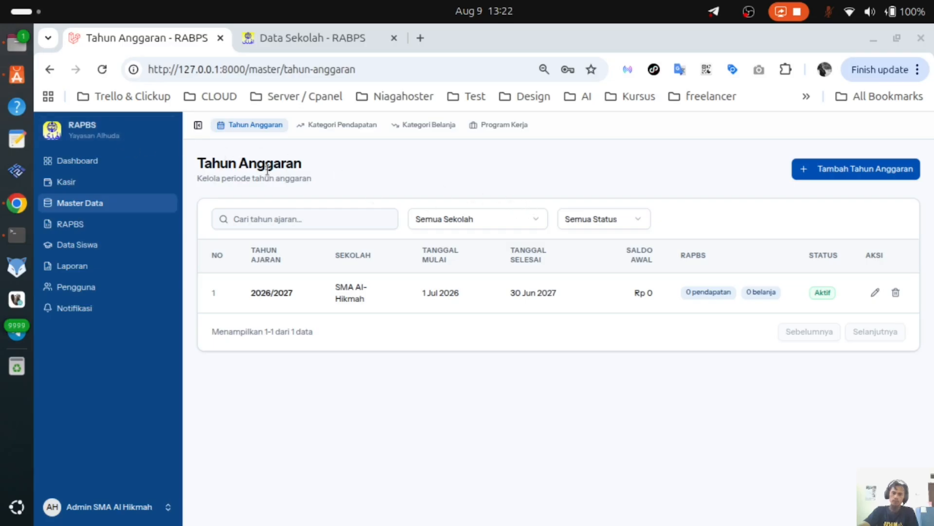
- Open the dashboard and look over its budget summary cards and charts
left_click(87, 160)
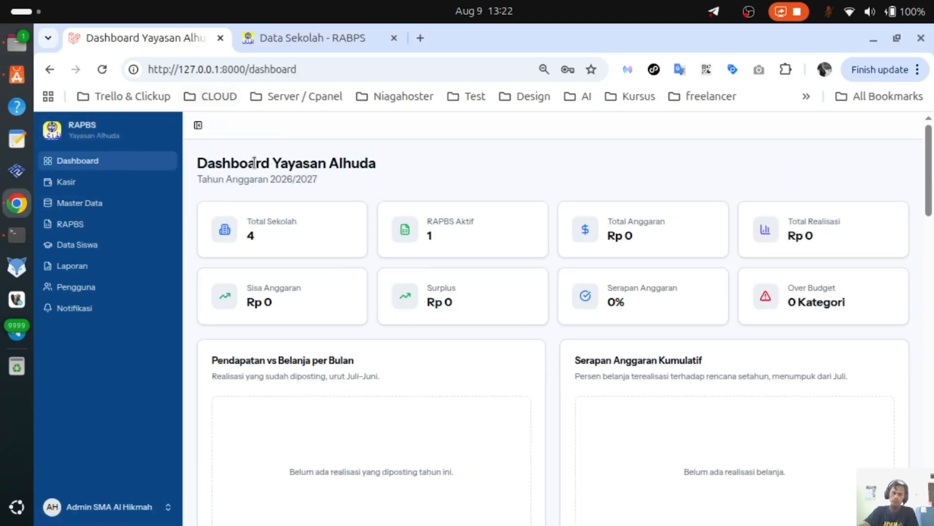
scroll(243, 278, "down", 2)
scroll(258, 320, "up", 2)
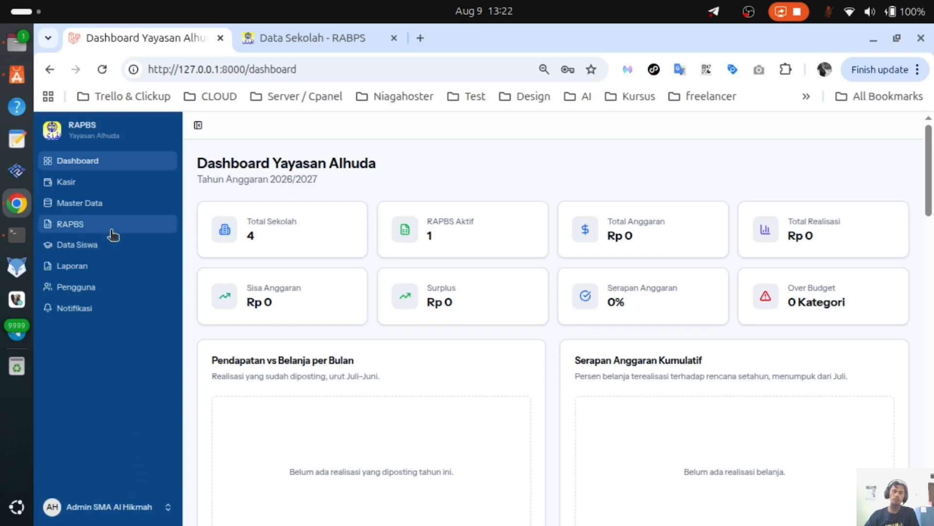
- Open the RAPBS drafting page, enlarge the page to 100% zoom and collapse the navigation sidebar
left_click(107, 208)
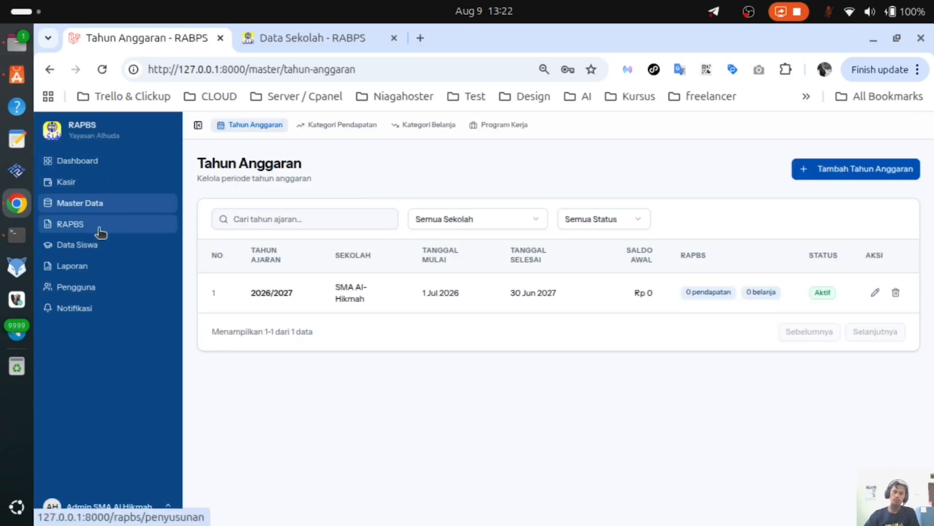
left_click(100, 231)
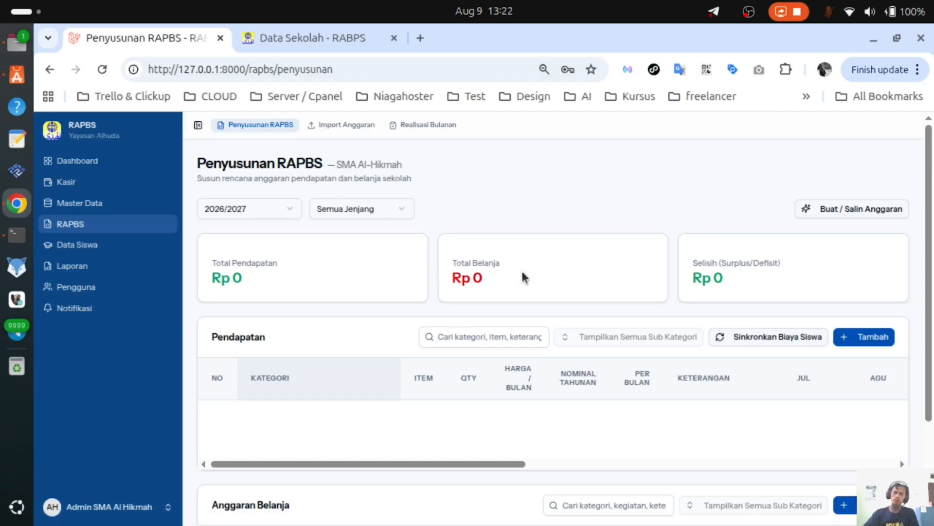
key("ctrl+plus")
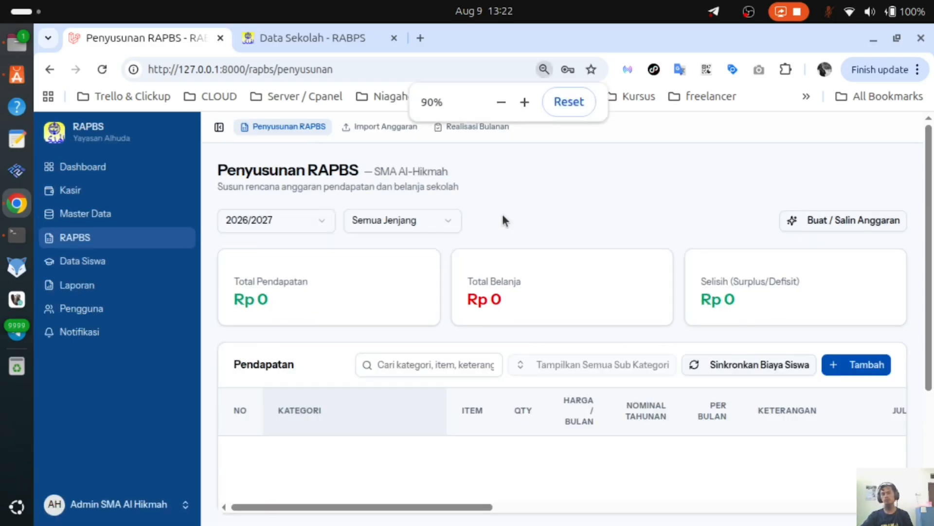
key("ctrl+plus")
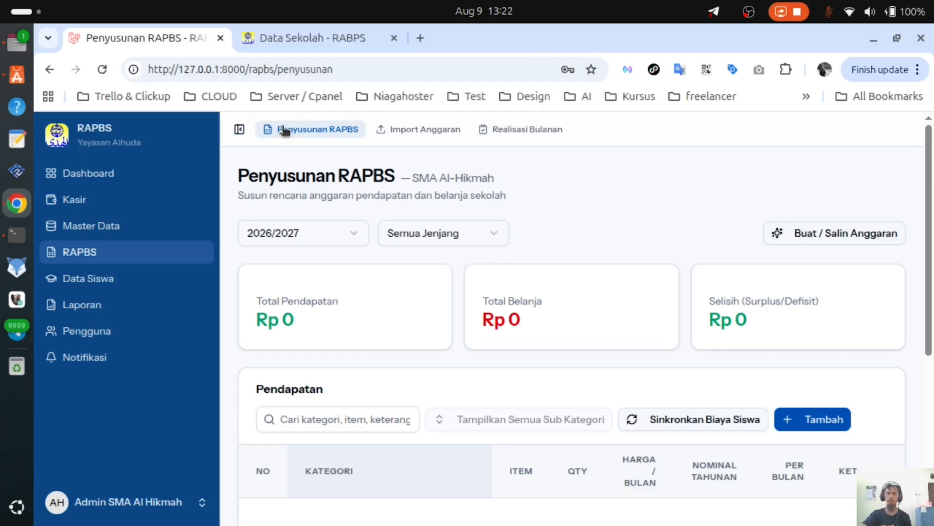
left_click(245, 133)
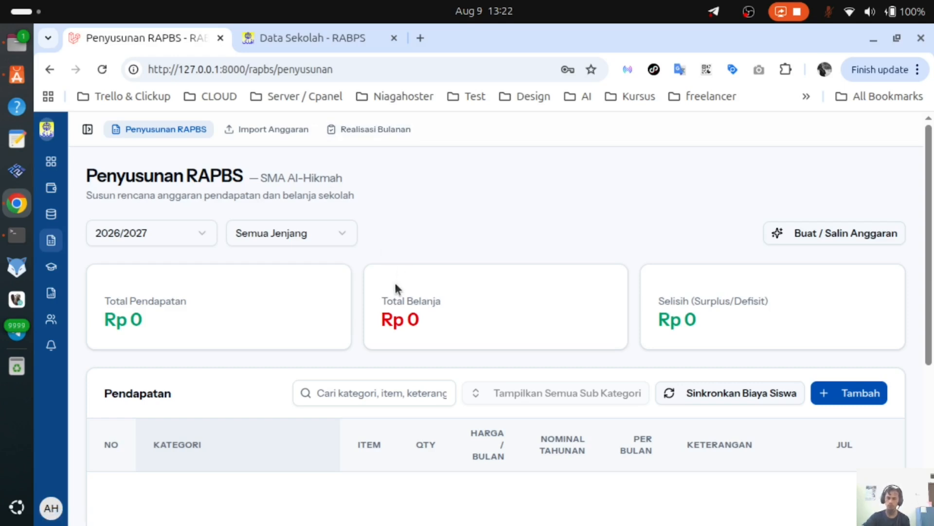
- Examine the budget year selector, the total cards, and the Pendapatan and Anggaran Belanja tables
scroll(480, 349, "down", 3)
scroll(480, 348, "up", 3)
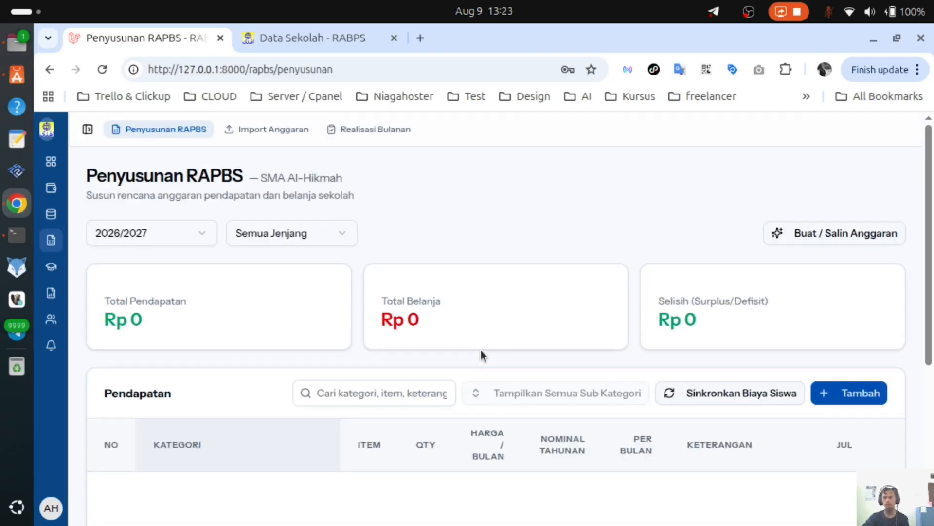
left_click(140, 236)
left_click(142, 234)
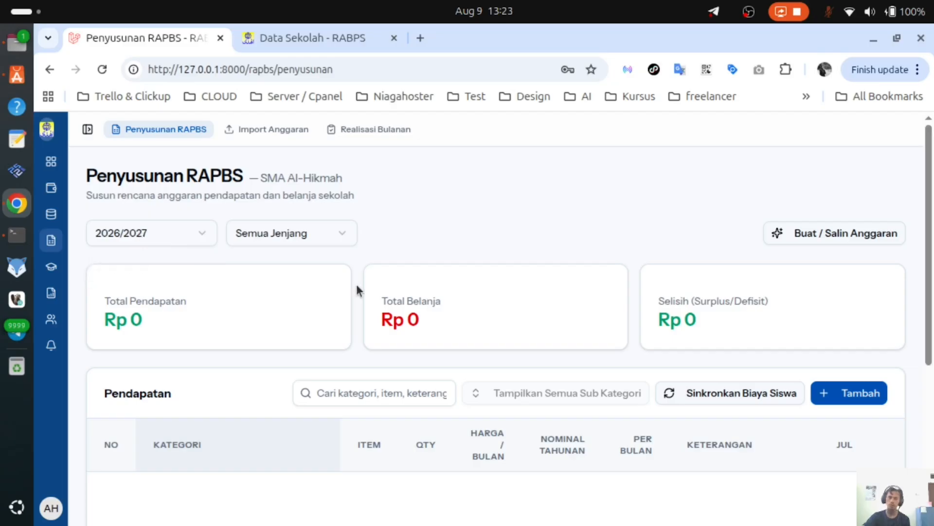
scroll(356, 284, "down", 5)
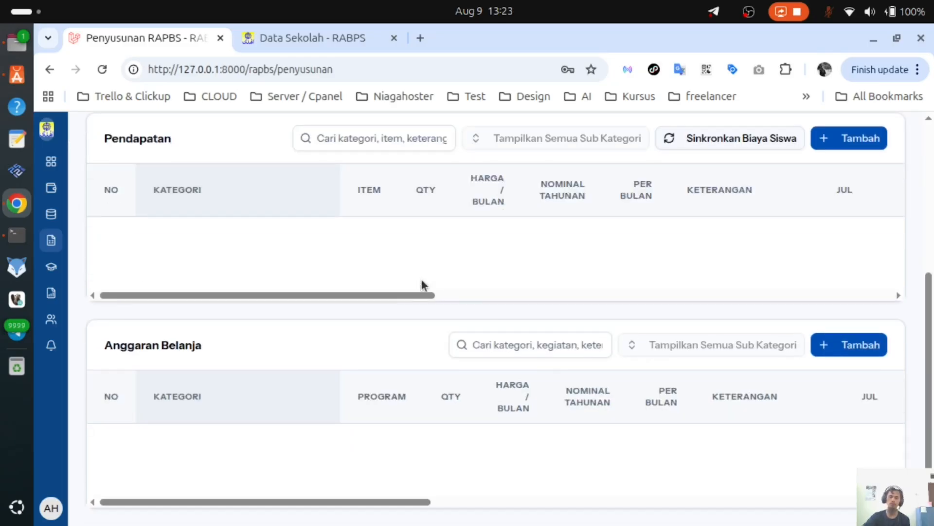
left_click_drag(389, 292, 511, 257)
scroll(613, 305, "up", 5)
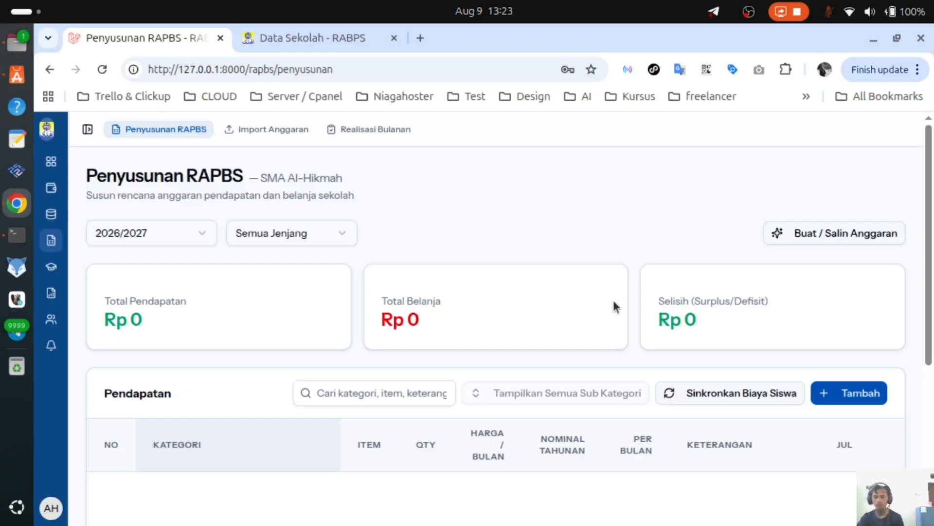
scroll(409, 304, "down", 5)
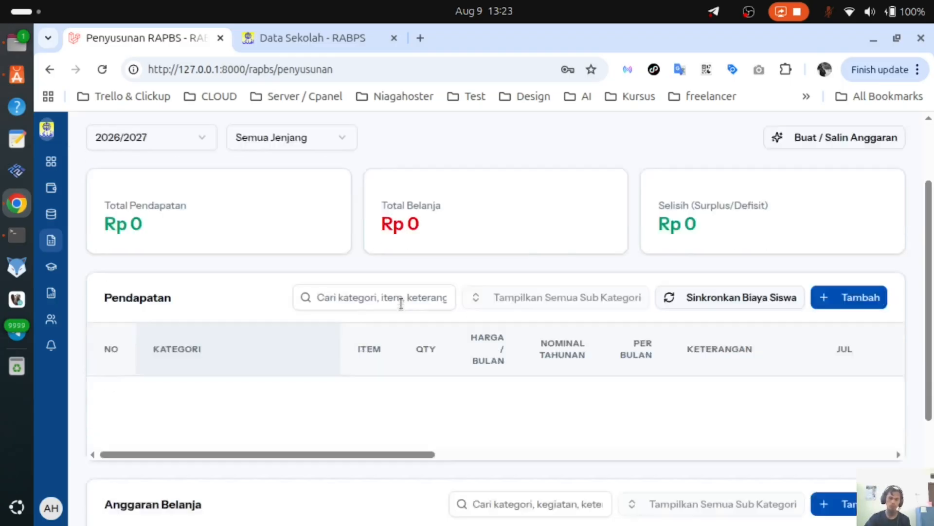
scroll(402, 305, "up", 5)
scroll(584, 307, "down", 3)
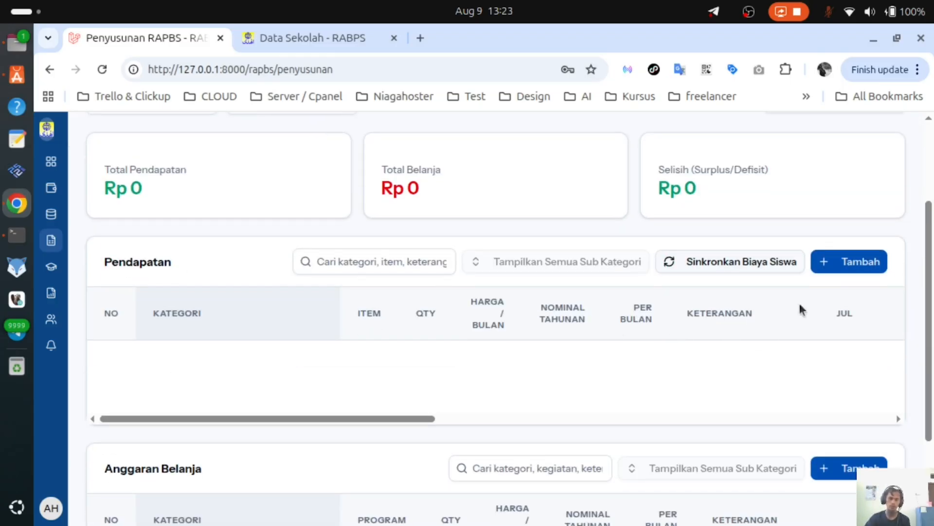
- Start a new Pendapatan item with the category Bangunan > Kelas 1 and the Jenjang SMA
left_click(848, 262)
left_click(462, 233)
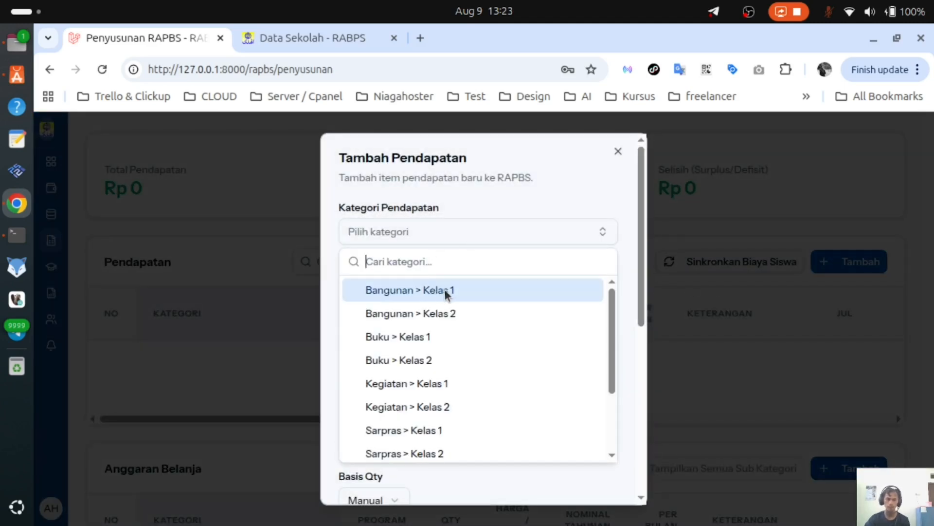
left_click(463, 289)
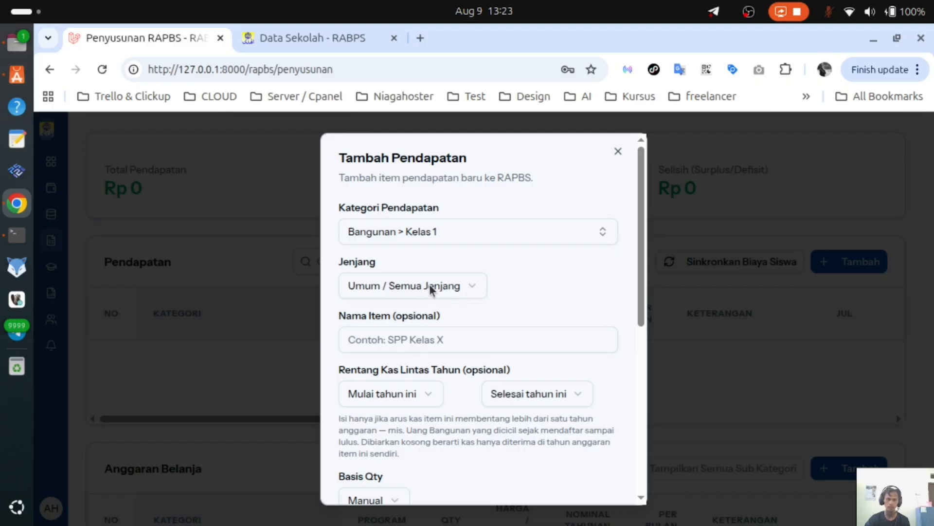
left_click(429, 285)
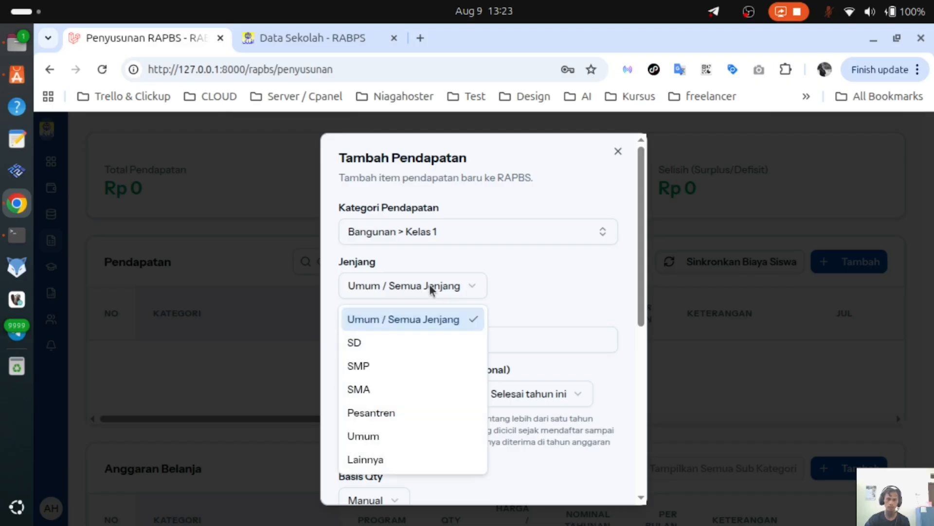
left_click(375, 389)
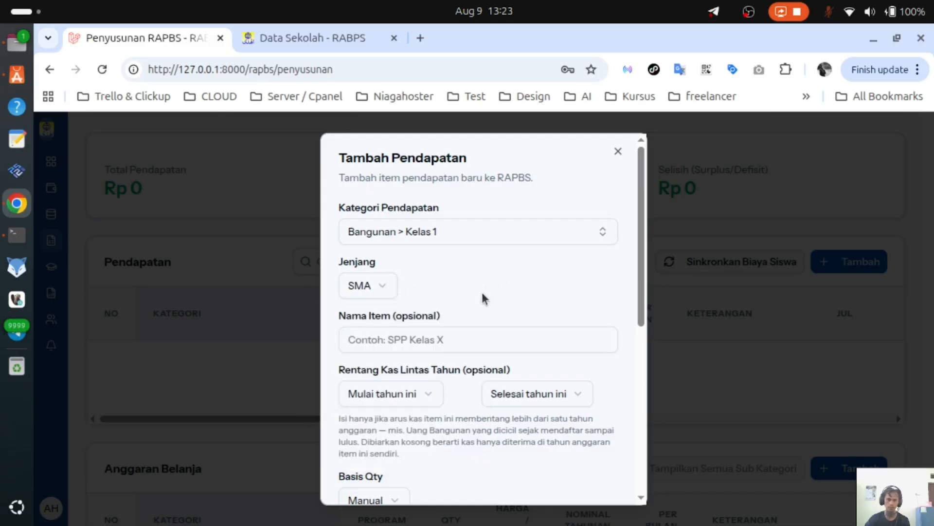
scroll(484, 298, "down", 3)
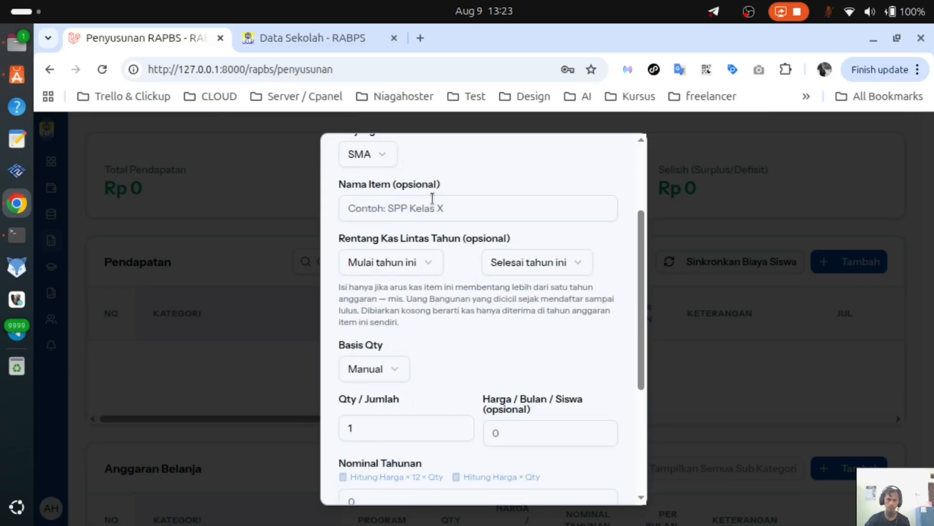
scroll(548, 208, "up", 3)
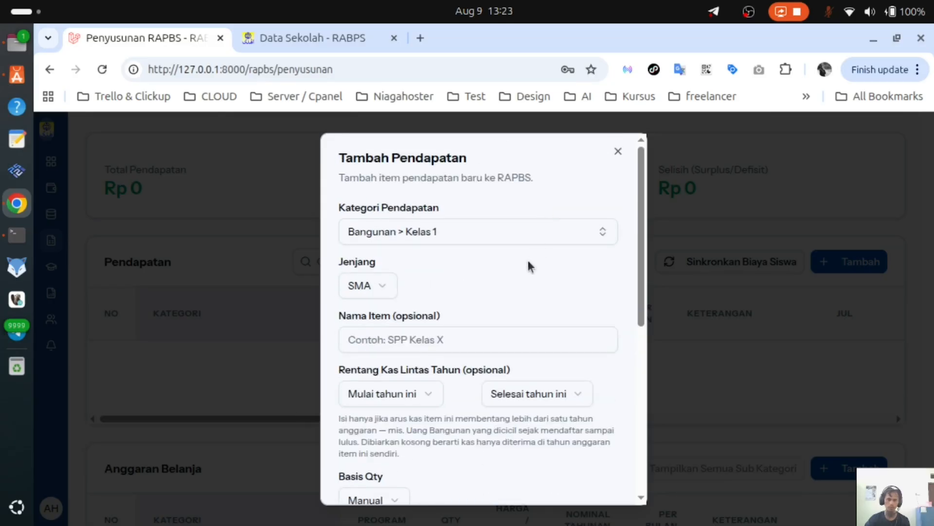
left_click(450, 233)
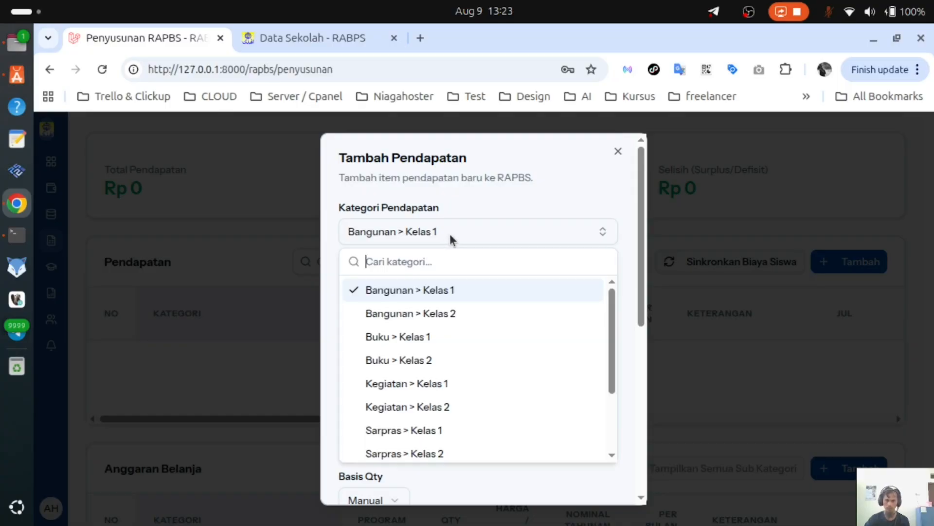
left_click(423, 290)
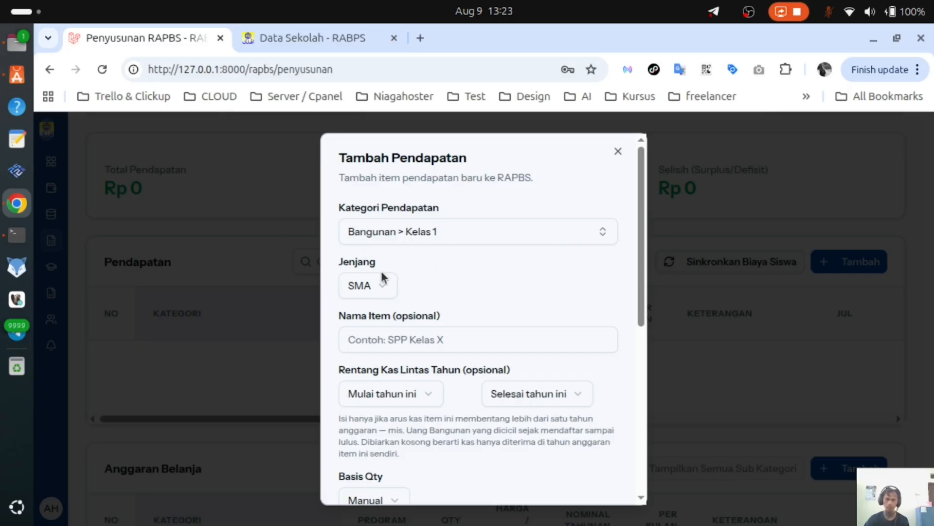
- Keep the income item's Basis Qty on Manual and set its quantity to 30
scroll(408, 278, "down", 3)
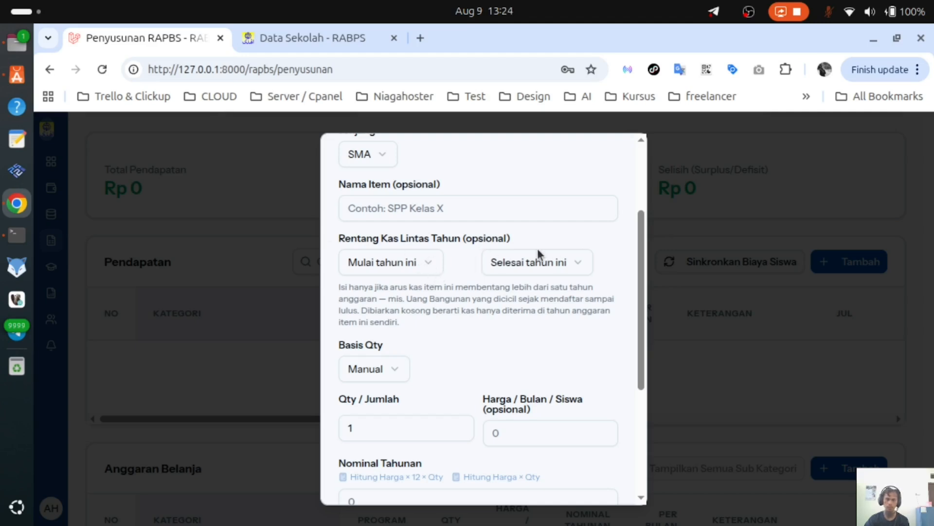
scroll(427, 321, "down", 3)
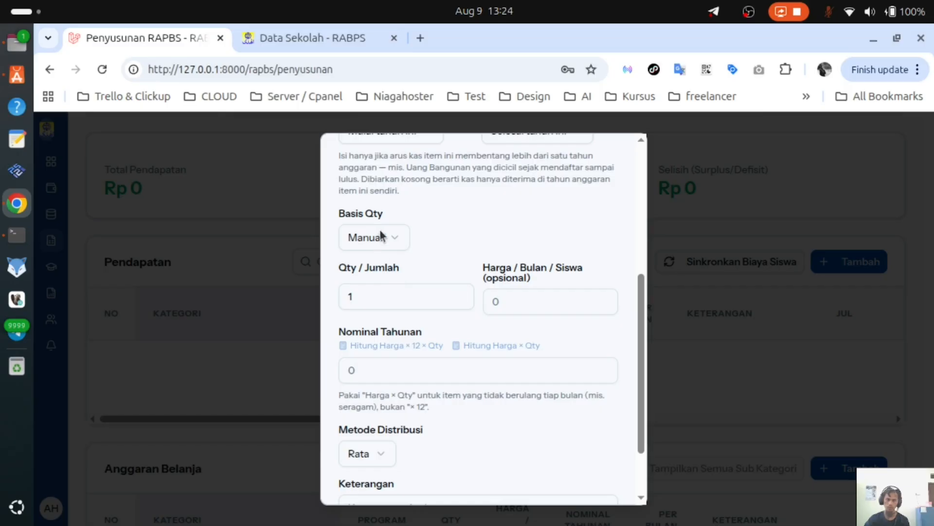
left_click(393, 240)
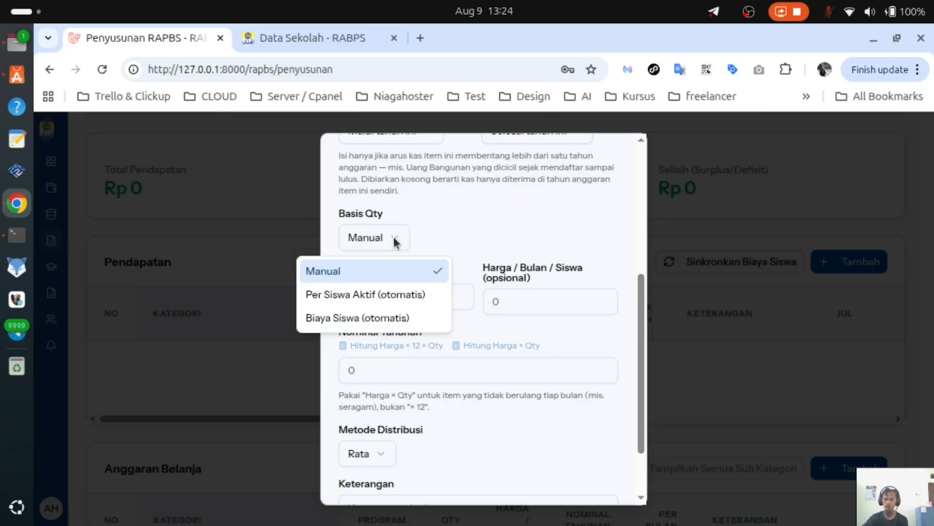
left_click(380, 270)
left_click(382, 296)
key("BackSpace")
type("4")
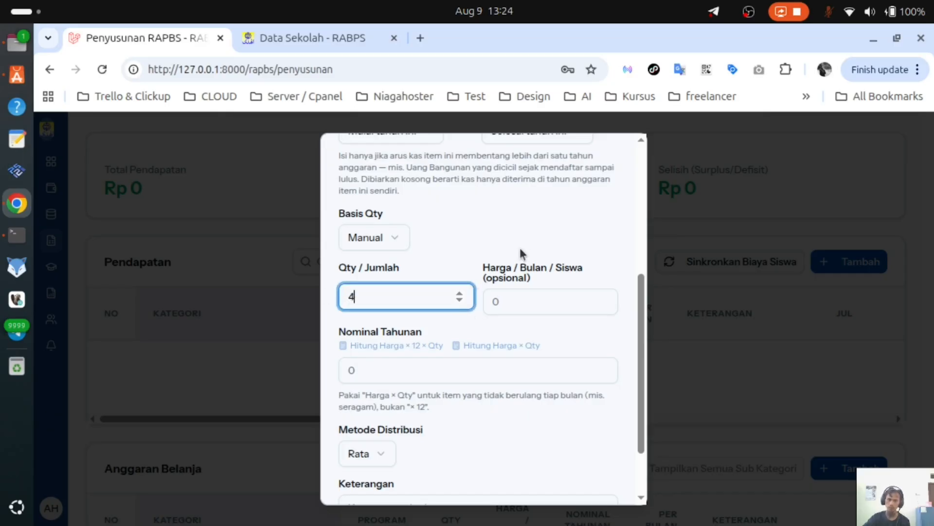
scroll(513, 249, "up", 5)
scroll(486, 249, "down", 5)
key("BackSpace")
type("1")
key("BackSpace")
type("30")
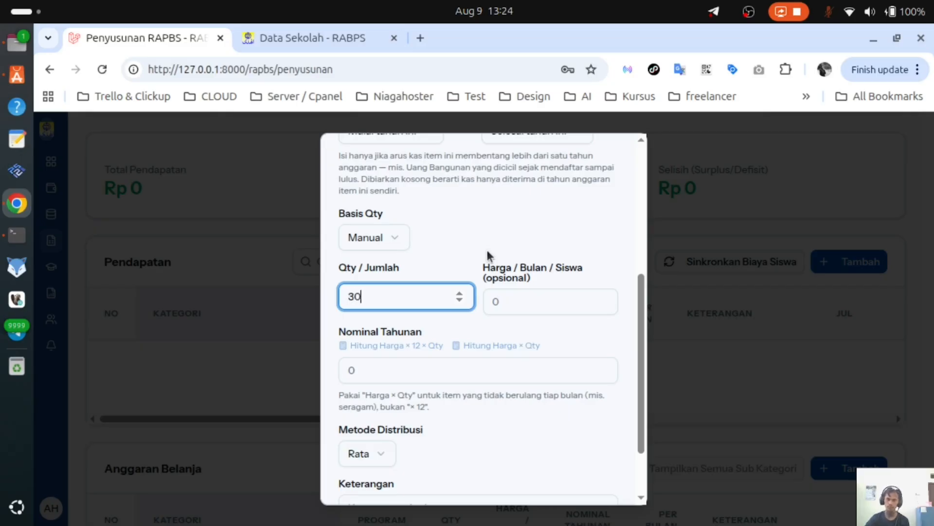
- Set the income item's Harga / Bulan / Siswa to 1500000
left_click(514, 302)
scroll(480, 265, "up", 5)
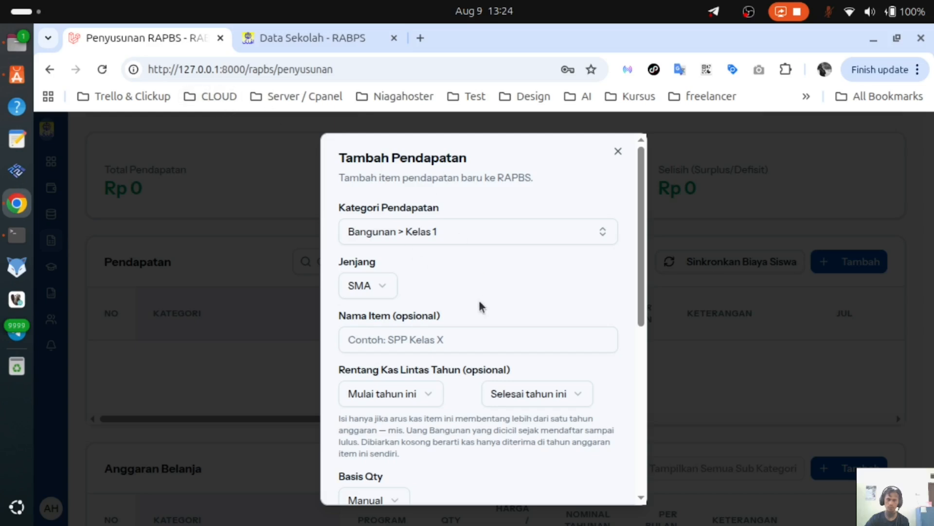
scroll(516, 299, "down", 5)
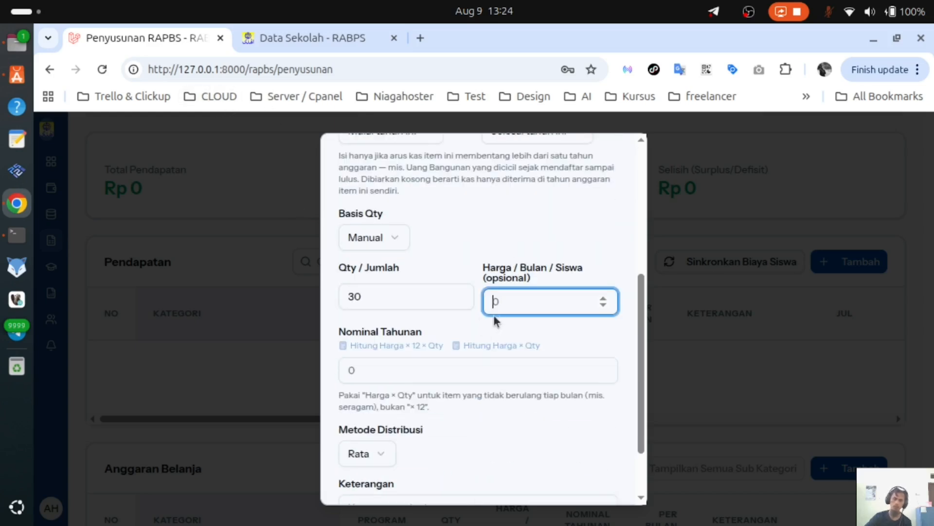
type("1")
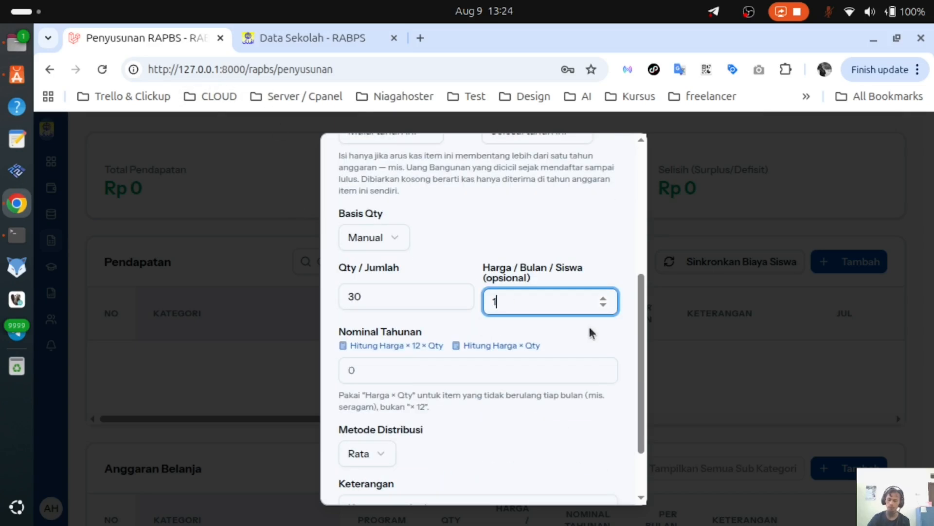
type("500000")
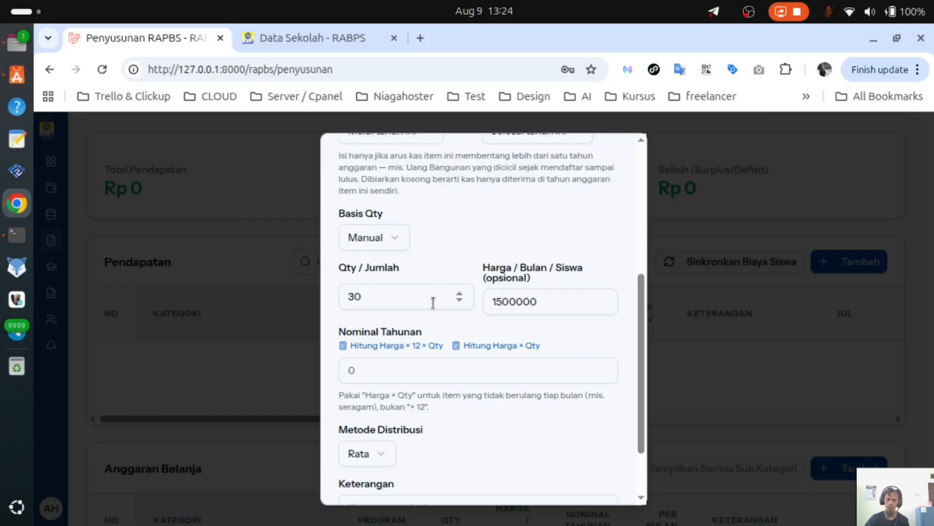
- Review the income item's Nominal Tahunan field and calculation options against its quantity, price and category
left_click(361, 368)
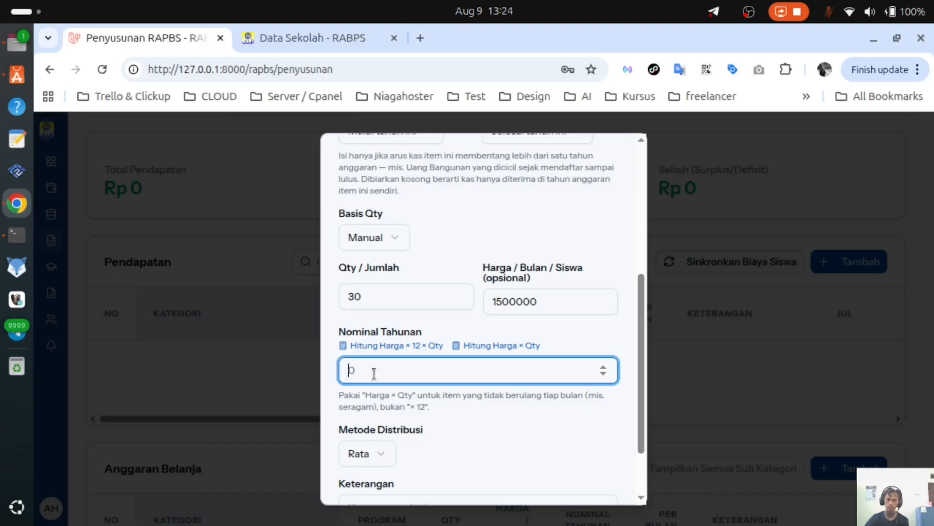
left_click_drag(516, 302, 543, 306)
left_click_drag(378, 299, 331, 308)
scroll(497, 366, "down", 2)
left_click(351, 293)
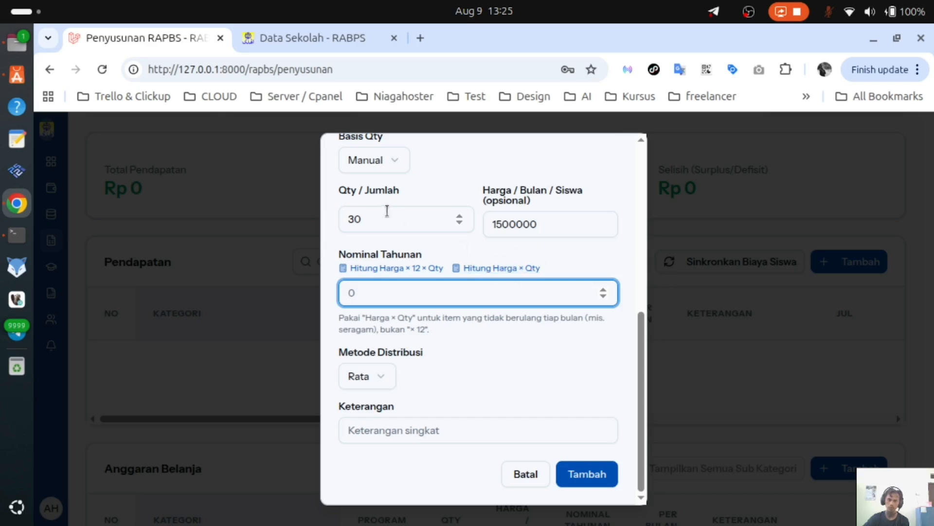
double_click(366, 214)
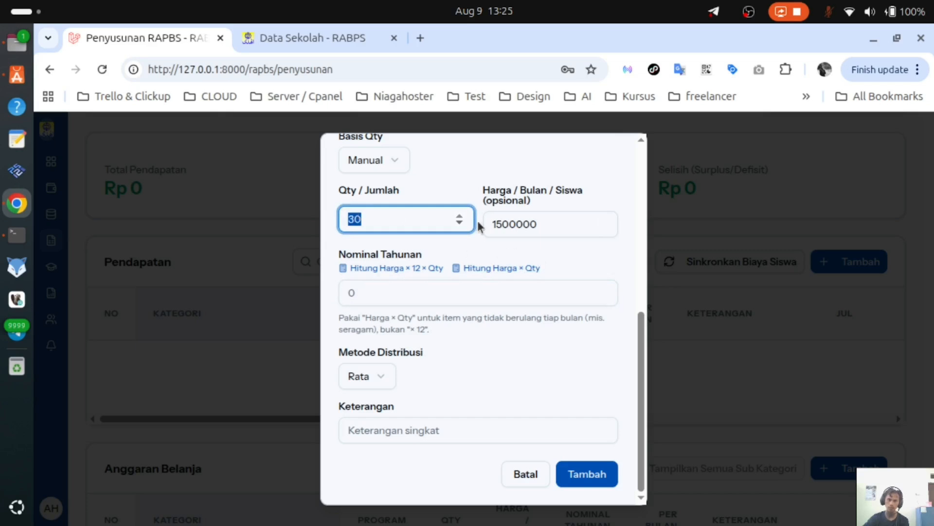
scroll(488, 246, "up", 3)
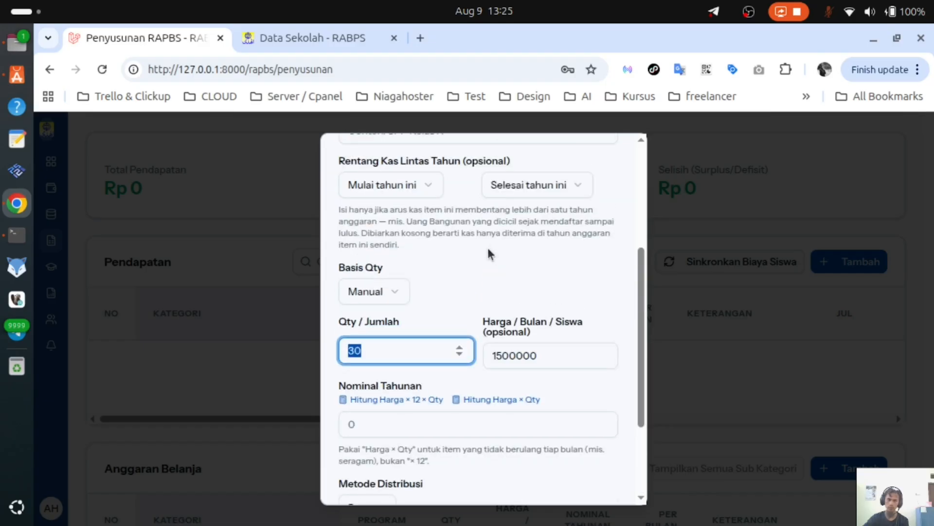
scroll(487, 247, "up", 5)
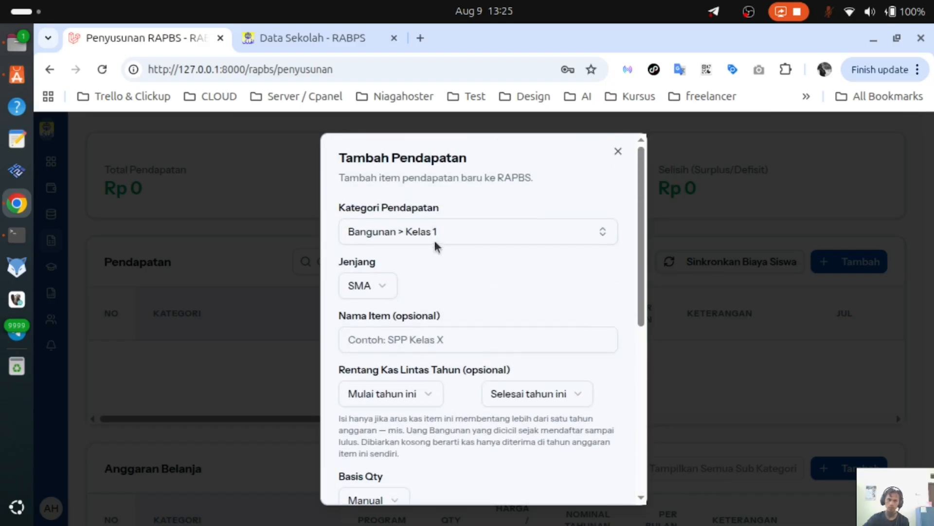
- Calculate the income item's Nominal Tahunan with the Harga × Qty option
scroll(434, 235, "down", 5)
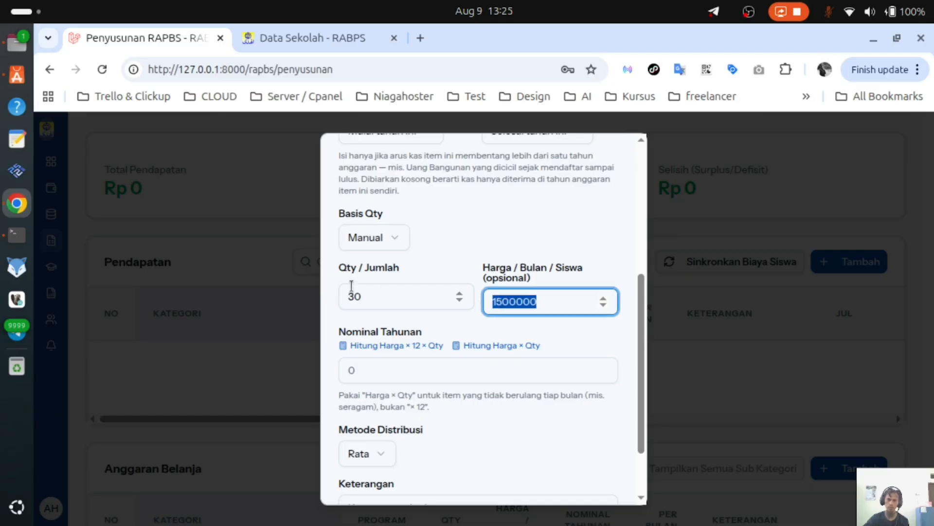
left_click(494, 346)
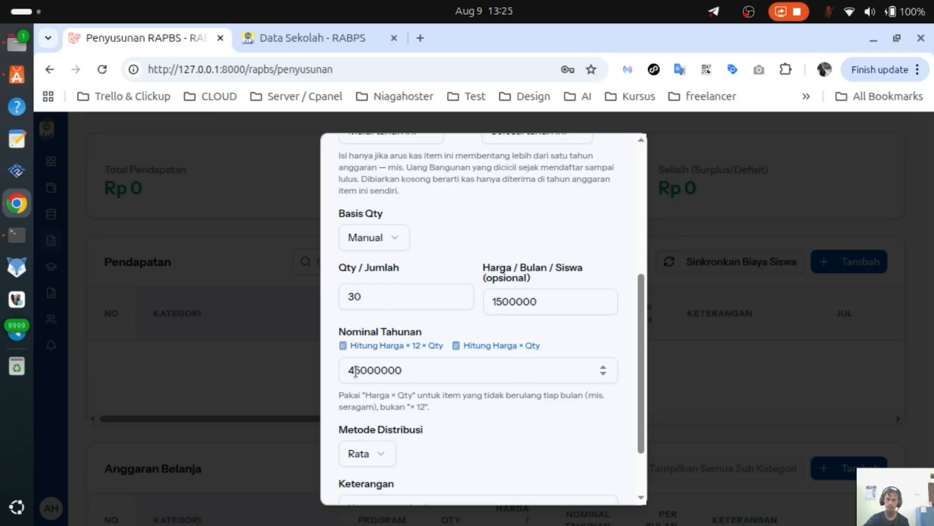
left_click_drag(379, 371, 413, 372)
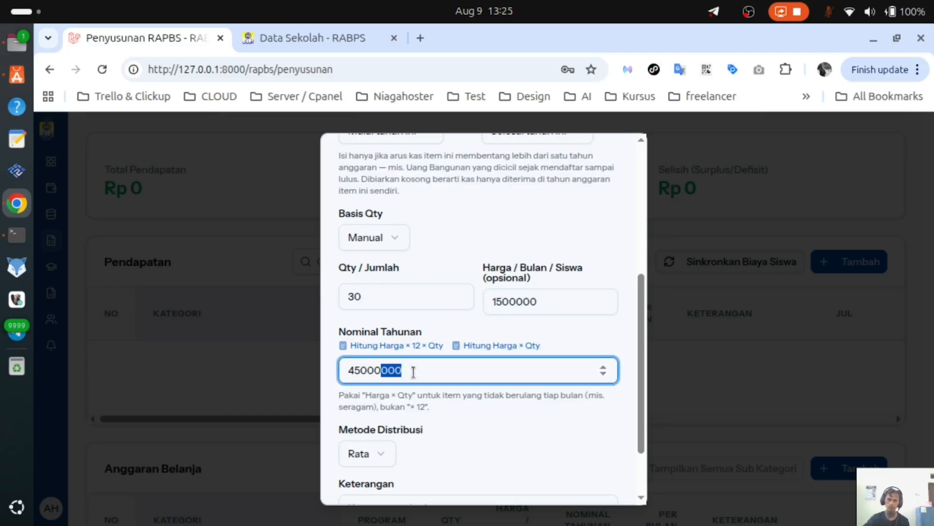
key("Down")
left_click(527, 421)
- Keep the income item's Metode Distribusi on Rata and correct its Nominal Tahunan to 45000000
scroll(553, 421, "down", 3)
left_click(366, 378)
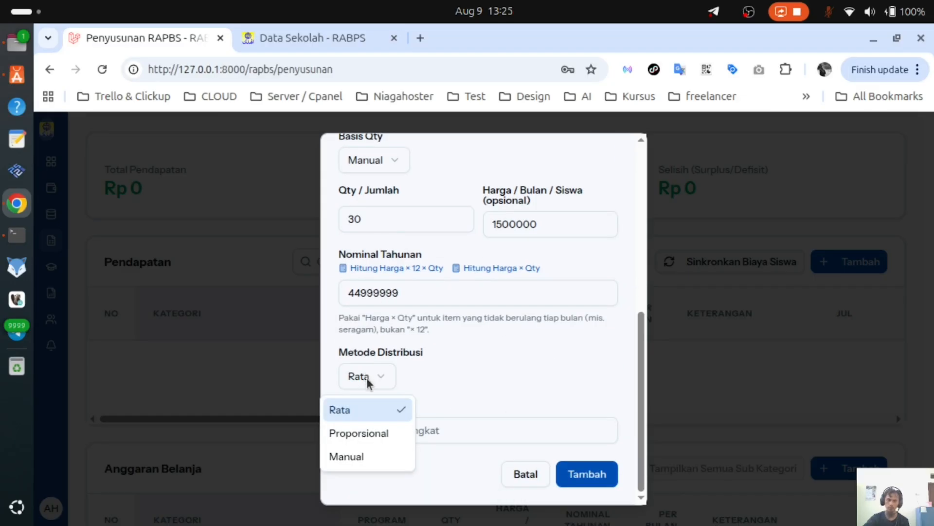
left_click(394, 410)
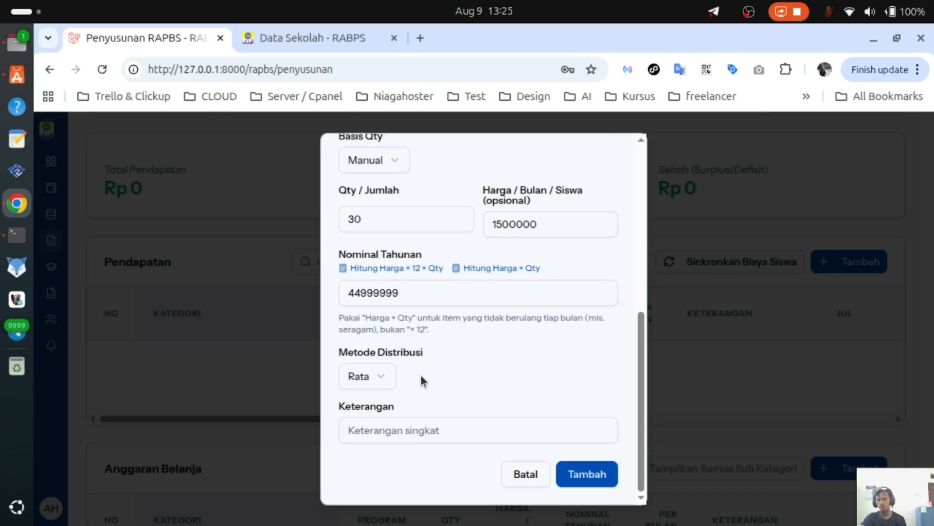
left_click(418, 295)
left_click(604, 291)
left_click(465, 373)
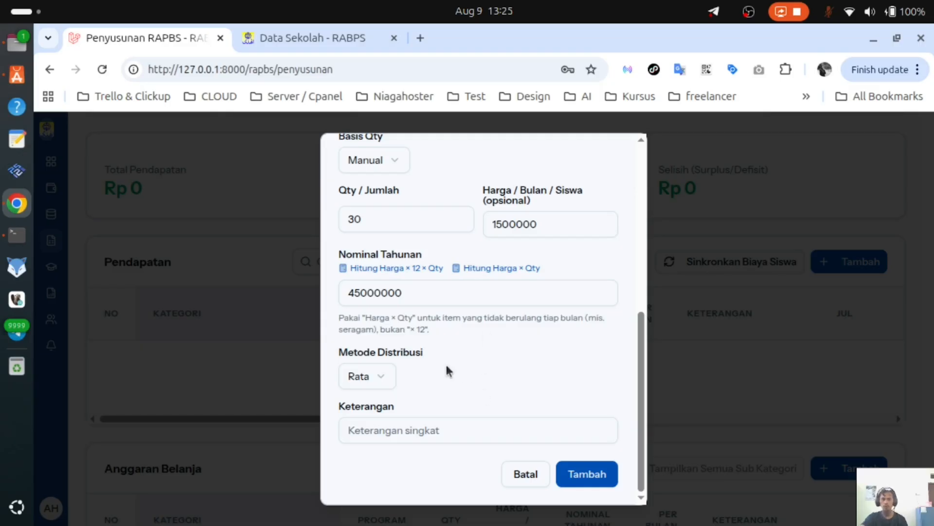
- Set the income item's Metode Distribusi to Manual and add the item to Pendapatan
left_click_drag(418, 298, 339, 295)
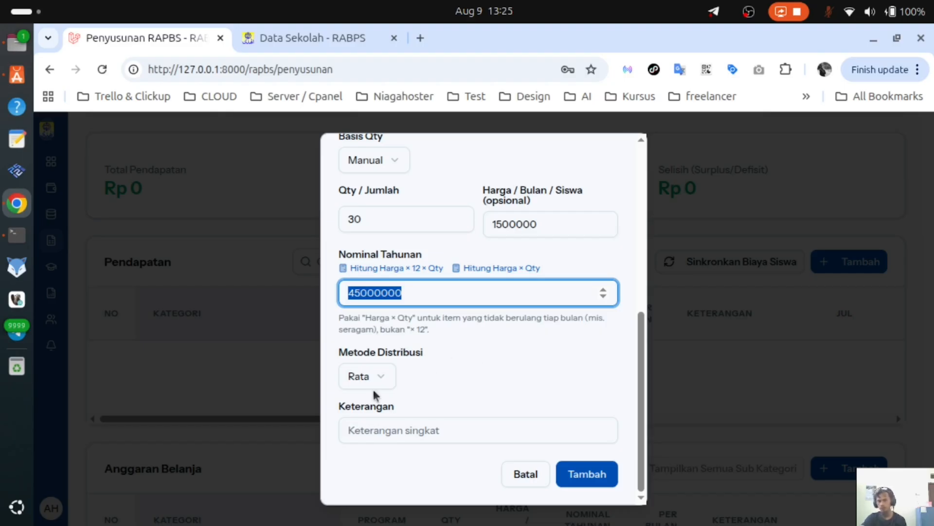
left_click(367, 375)
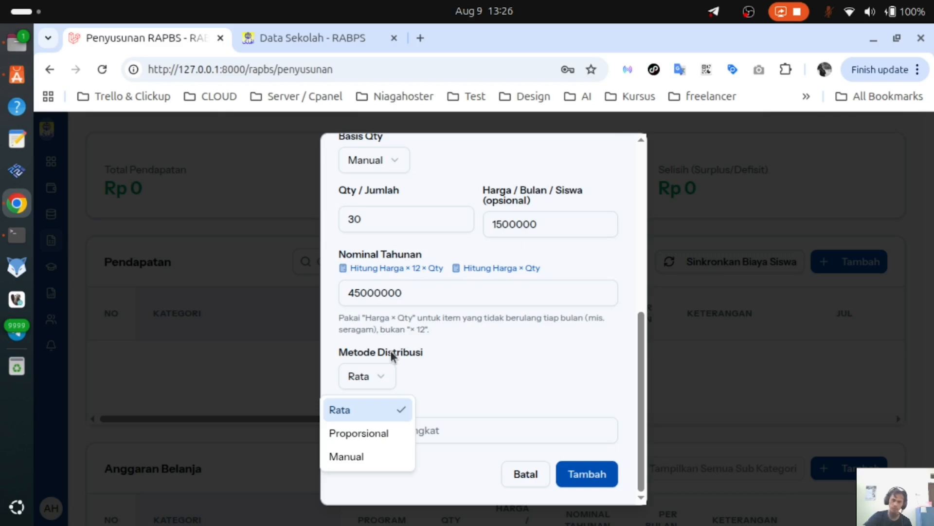
left_click(361, 452)
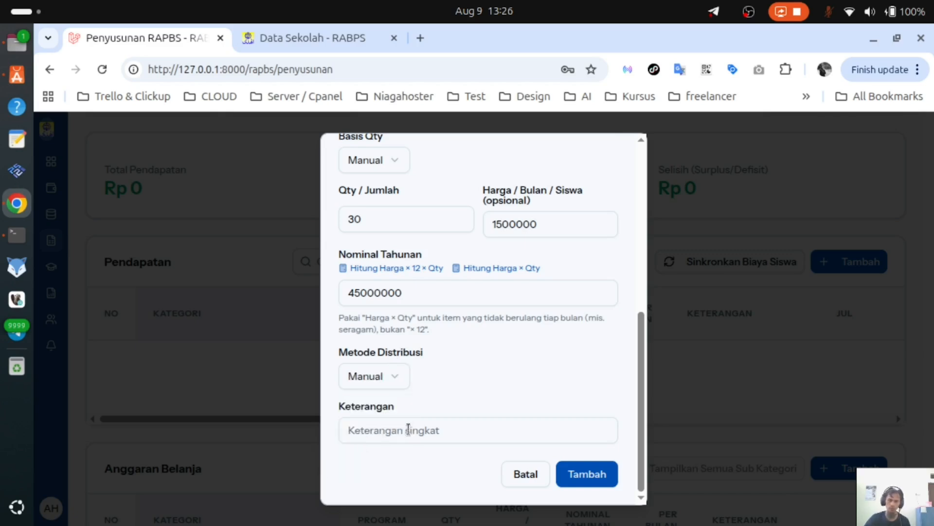
left_click(589, 475)
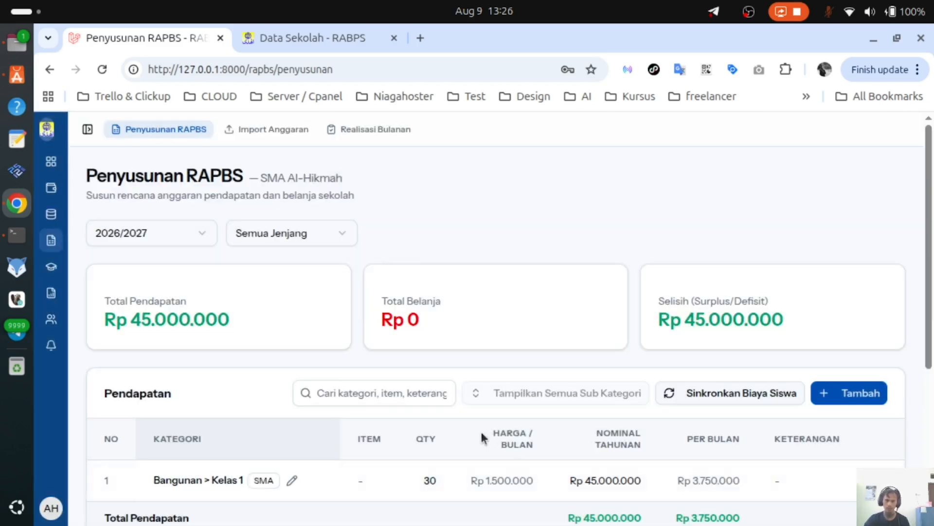
- Examine the annual and monthly columns of the Bangunan > Kelas 1 row in Pendapatan
scroll(501, 402, "down", 3)
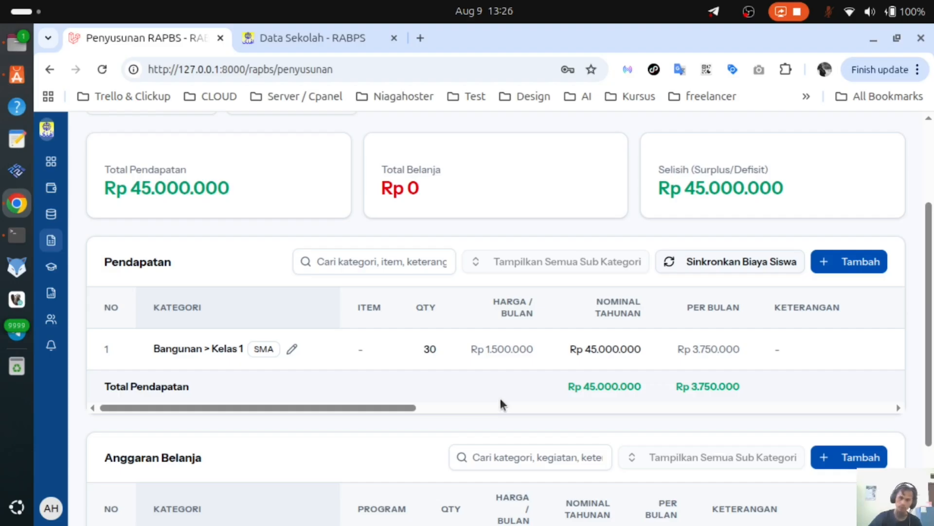
left_click_drag(402, 408, 883, 411)
left_click(559, 409)
left_click_drag(559, 408, 394, 407)
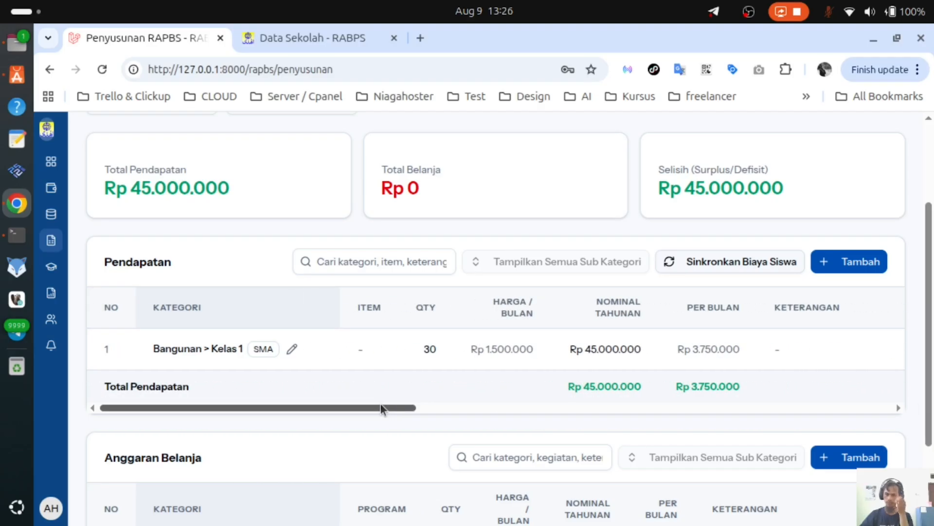
- Set the July amount of the Bangunan > Kelas 1 income row to 45000000 and save its monthly distribution
left_click_drag(380, 407, 873, 413)
left_click(826, 352)
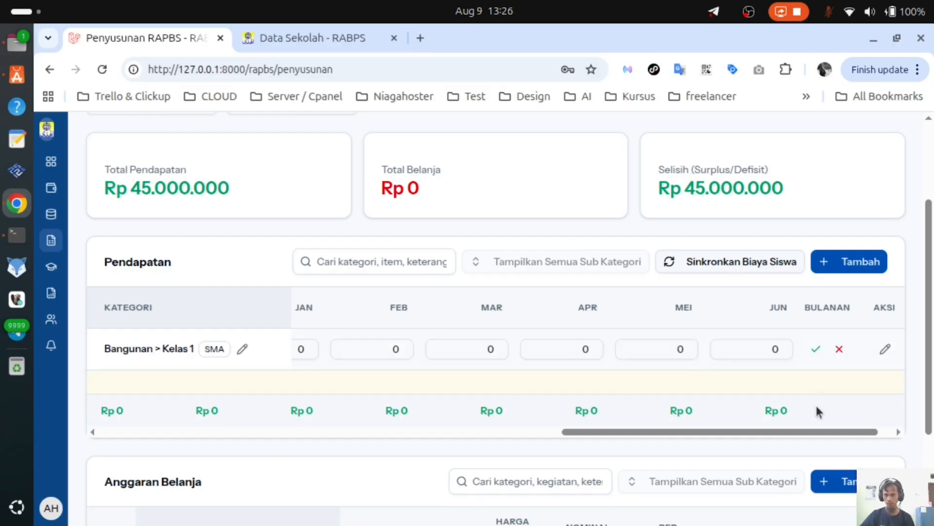
left_click_drag(779, 434, 383, 426)
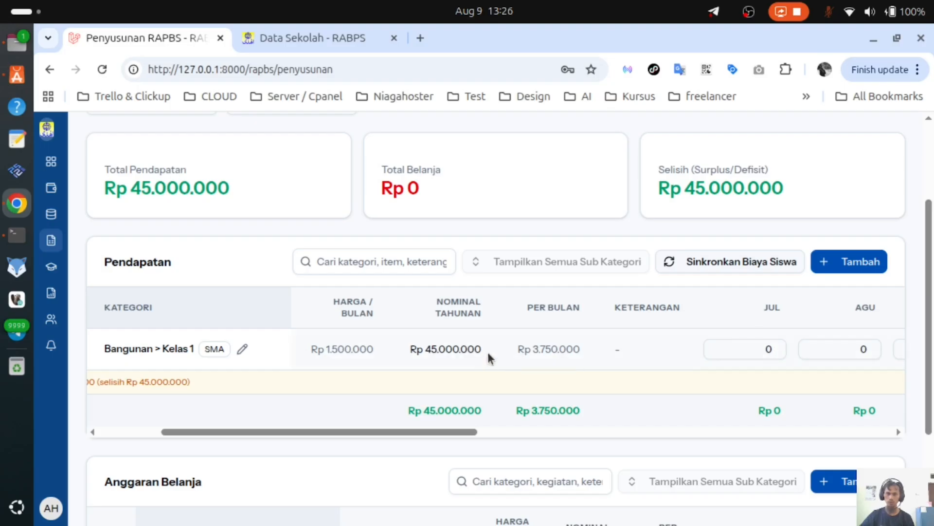
left_click(744, 349)
left_click_drag(760, 347, 779, 345)
type("4")
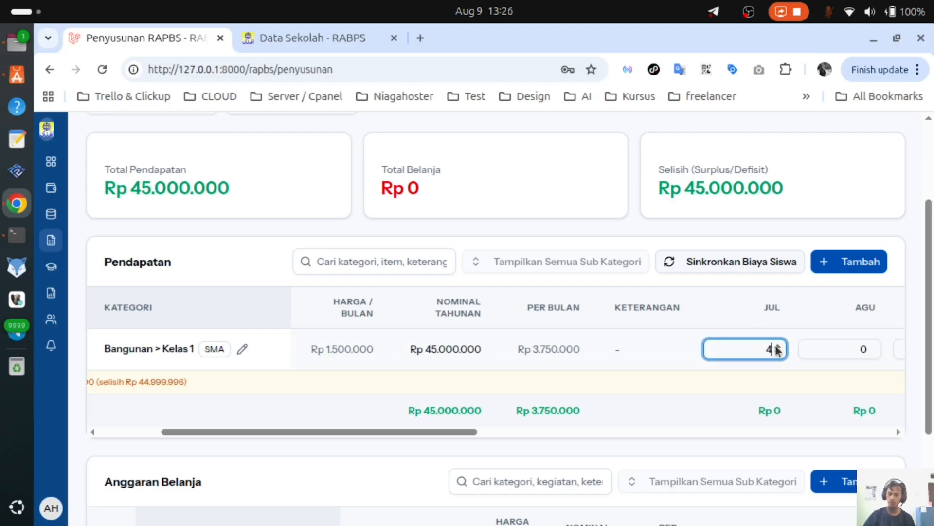
type("5000")
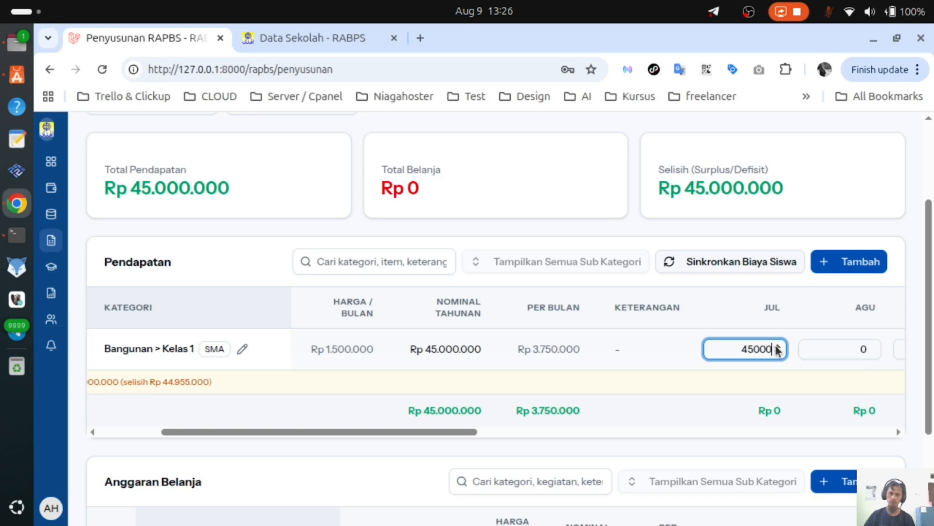
type("000")
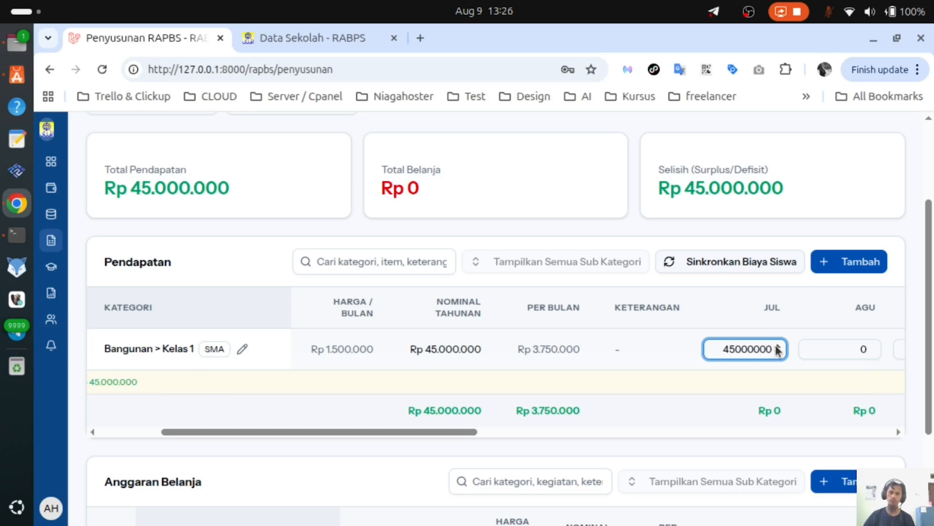
left_click_drag(432, 432, 847, 431)
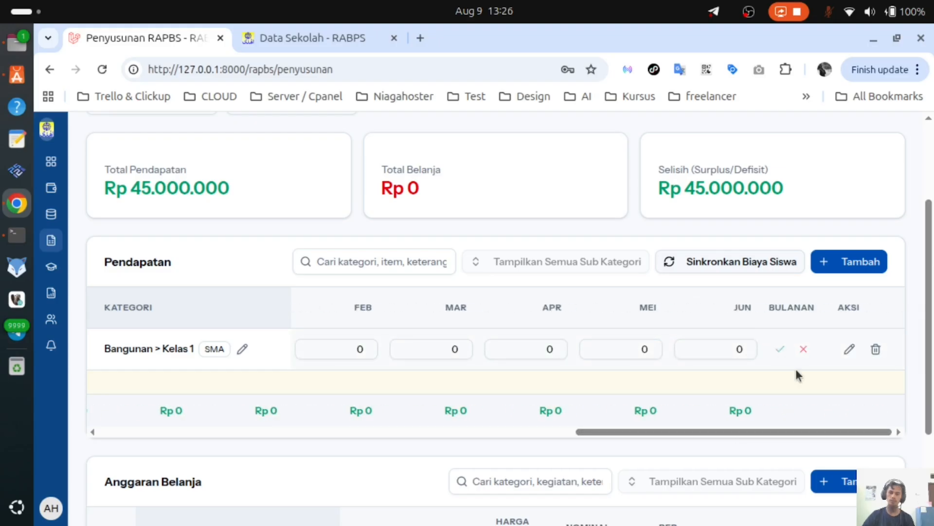
left_click(780, 349)
left_click_drag(787, 409, 217, 344)
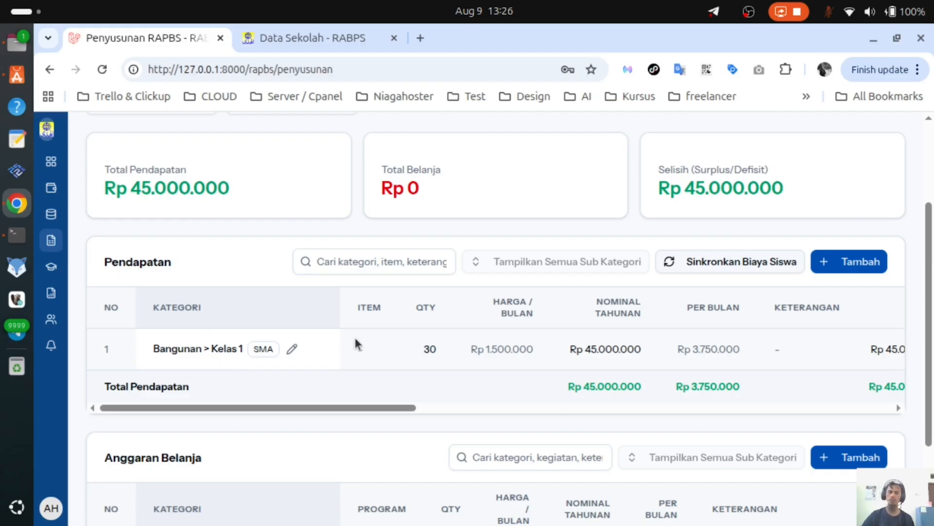
left_click(874, 263)
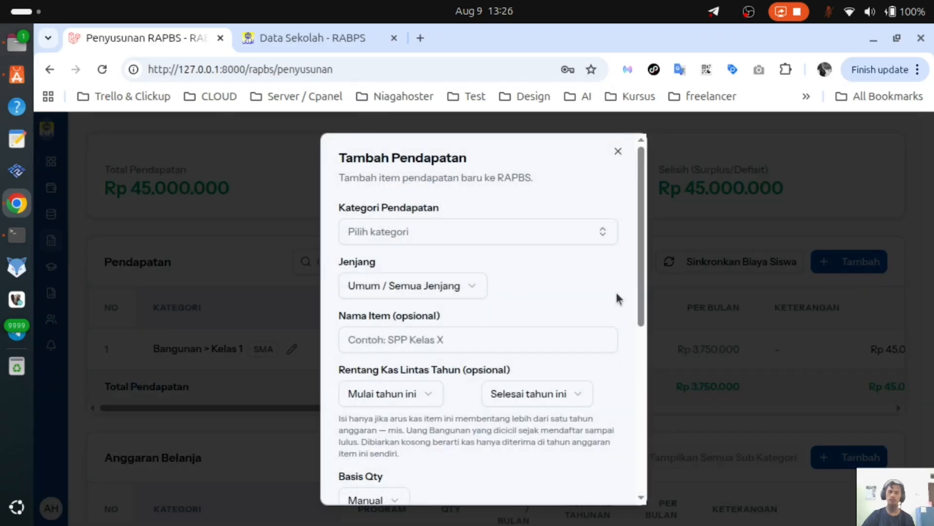
scroll(524, 349, "down", 5)
scroll(599, 342, "up", 8)
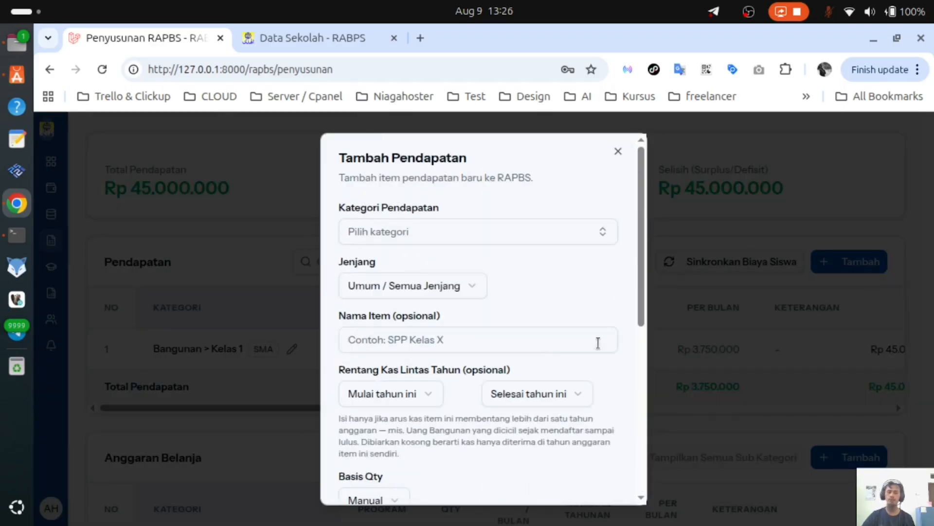
left_click(704, 322)
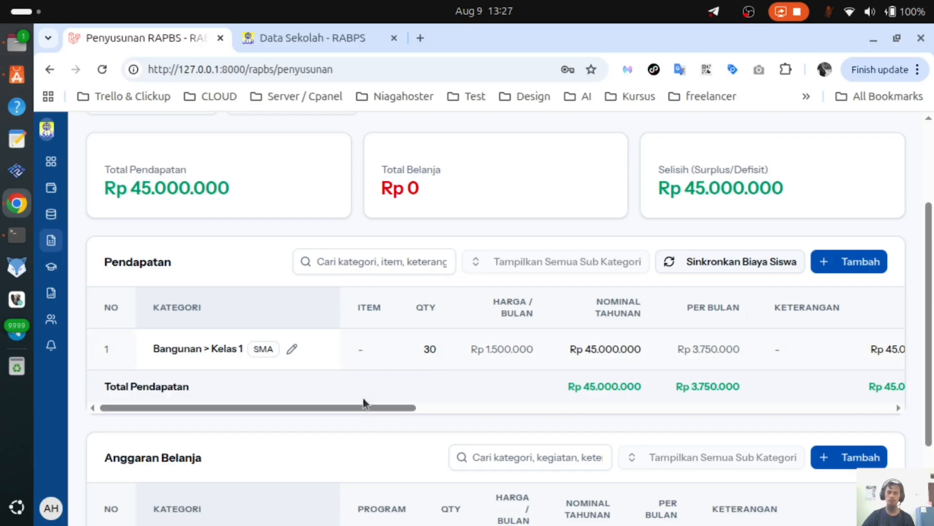
- Delete the Bangunan > Kelas 1 item from Pendapatan
left_click_drag(396, 402, 871, 404)
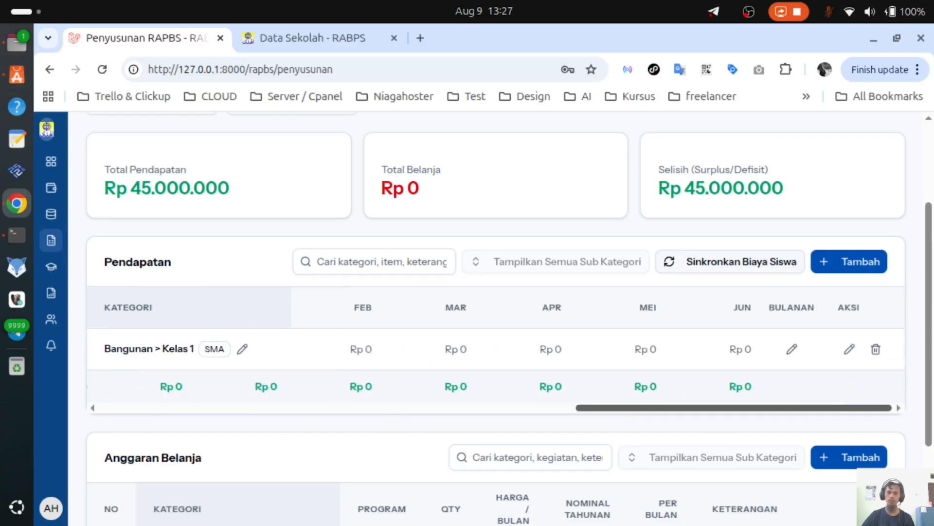
left_click(875, 348)
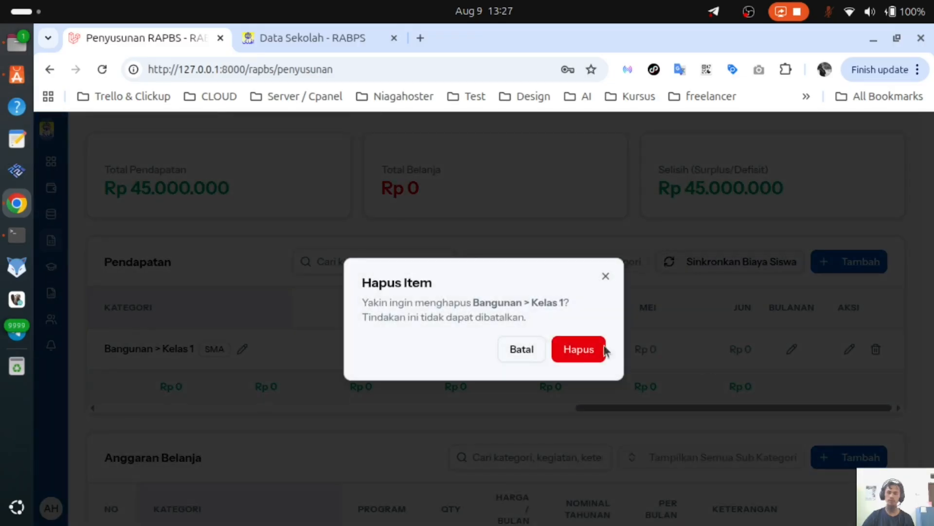
left_click(602, 349)
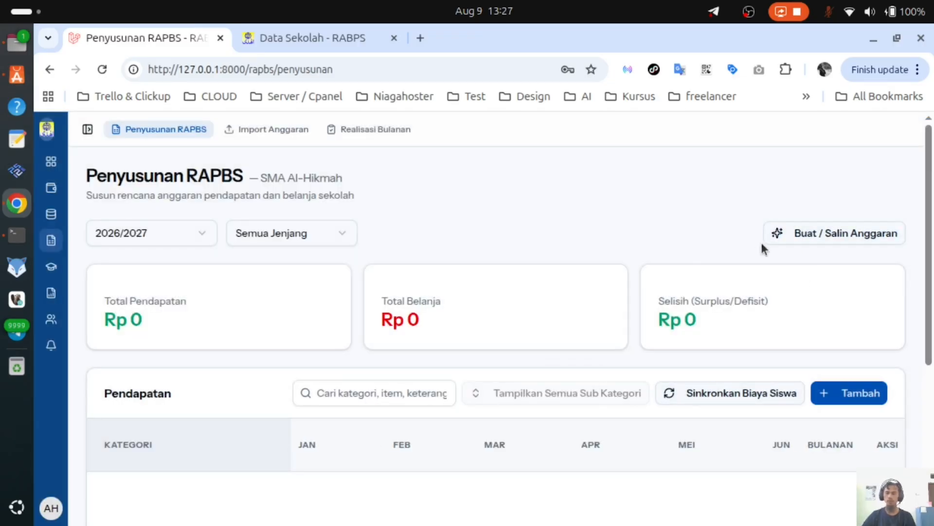
- Check the Buat / Salin Anggaran options, and review the master list of Kategori Pendapatan in a separate browser tab
left_click(802, 236)
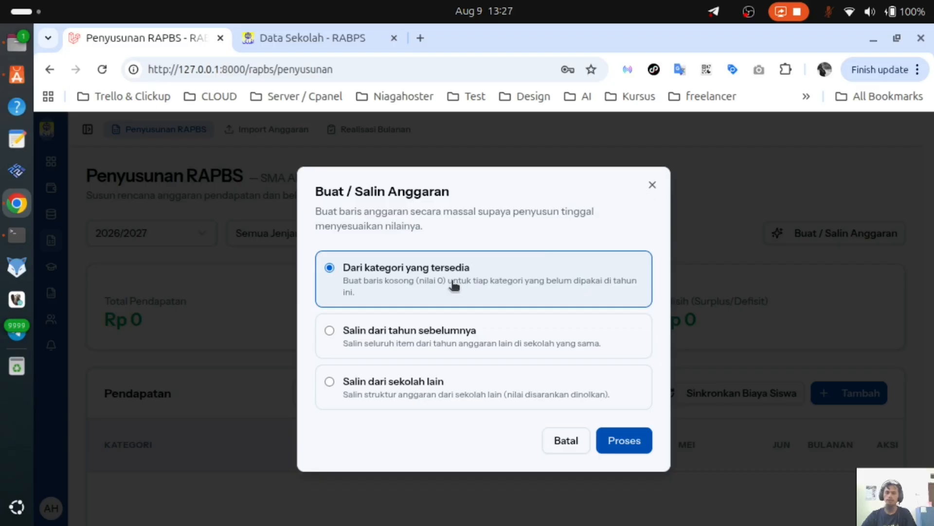
left_click(652, 186)
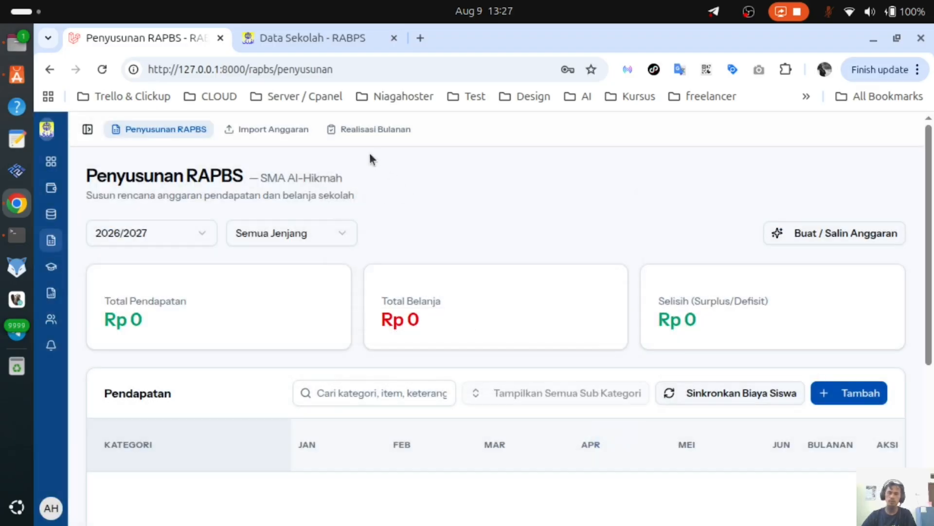
right_click(54, 215)
left_click(91, 229)
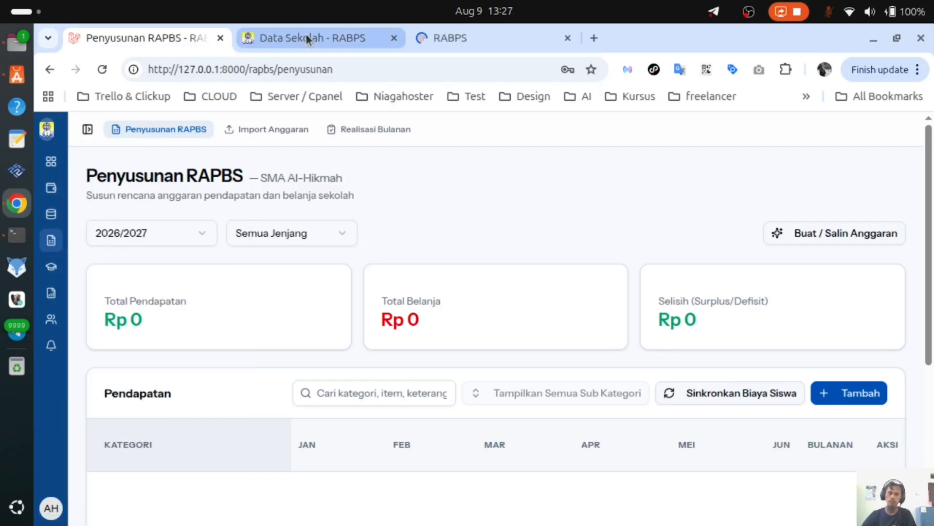
left_click(306, 35)
left_click(460, 37)
left_click_drag(465, 37, 367, 59)
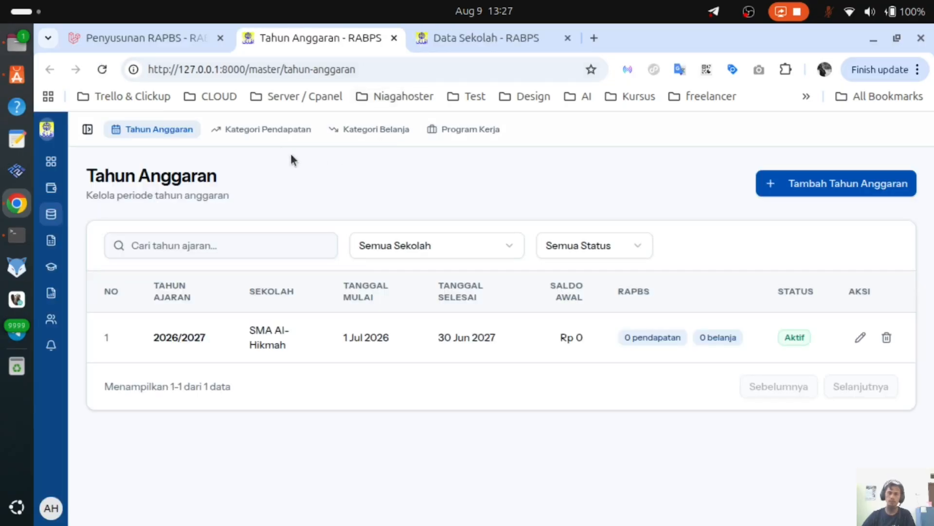
left_click(268, 130)
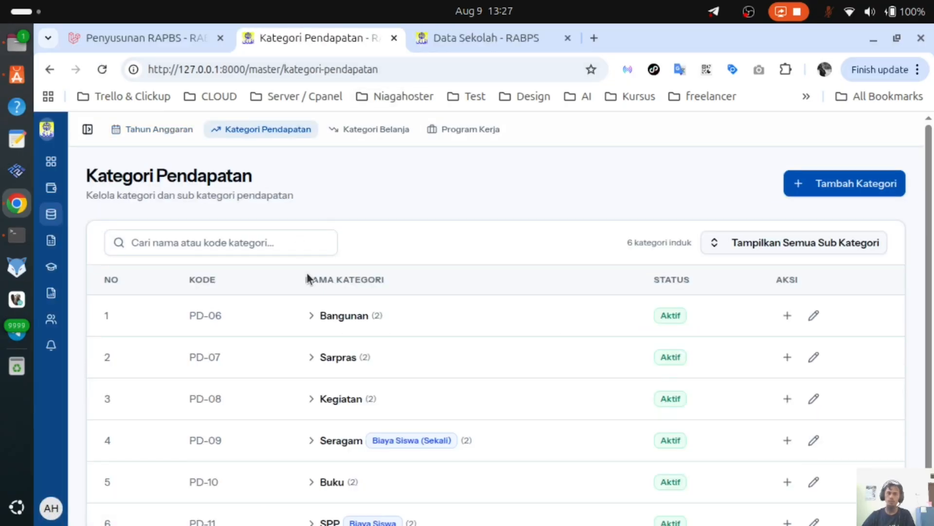
scroll(314, 316, "down", 1)
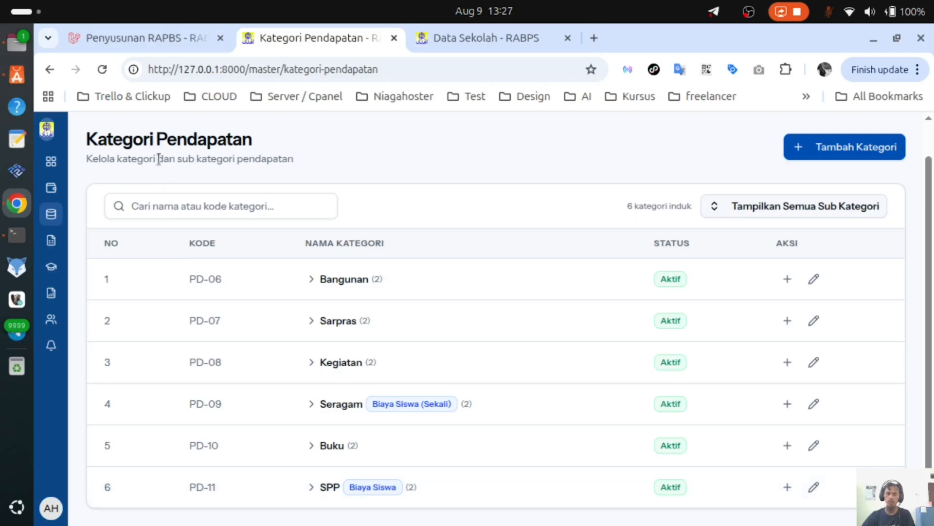
- Reopen Buat / Salin Anggaran in the RAPBS page, and examine the Kategori Belanja master list with Ajuan Khusus expanded
left_click(143, 37)
left_click(790, 234)
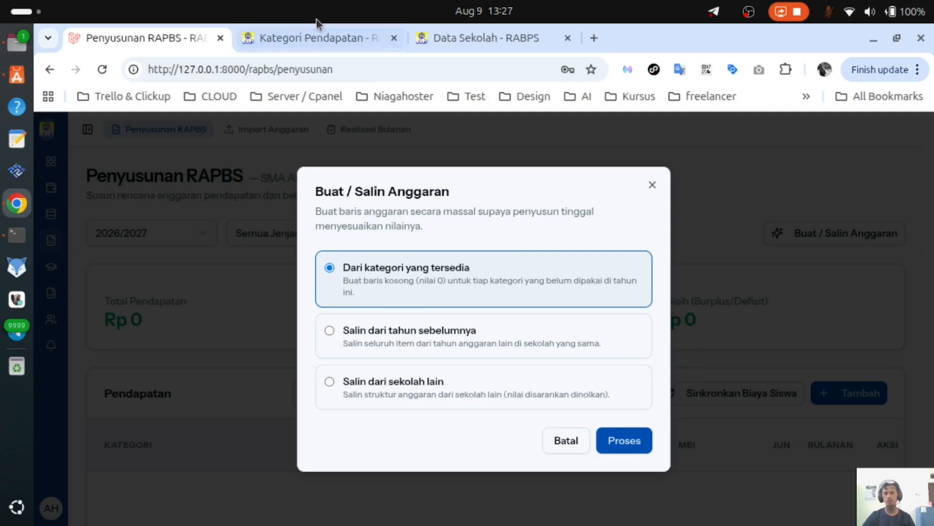
left_click(320, 37)
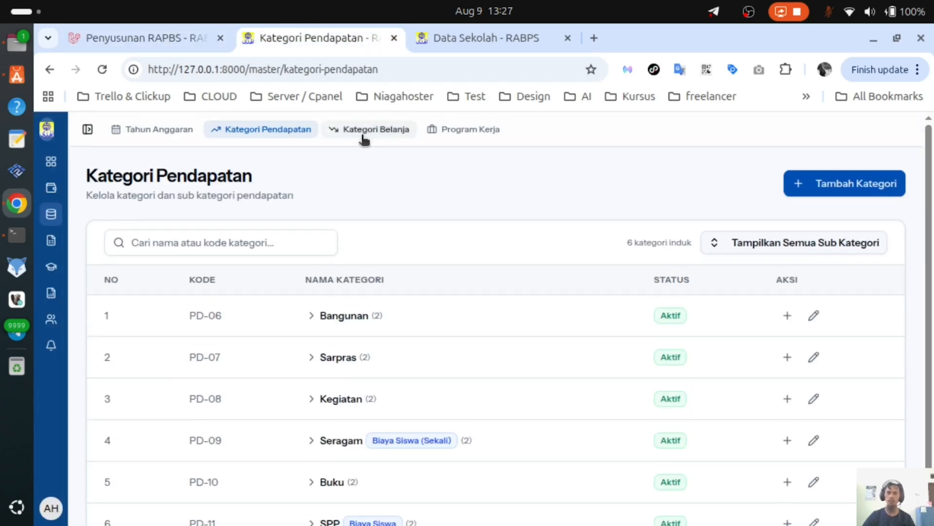
left_click(362, 138)
scroll(390, 340, "down", 5)
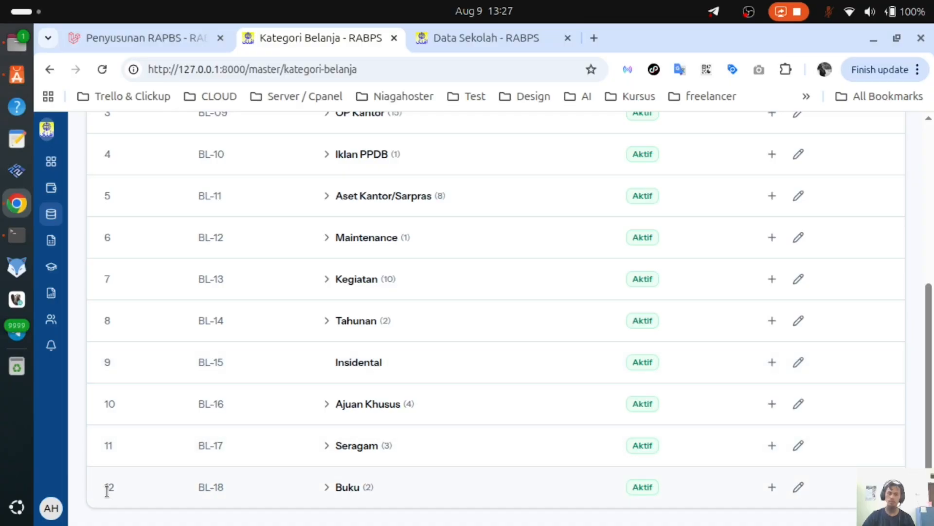
left_click(325, 409)
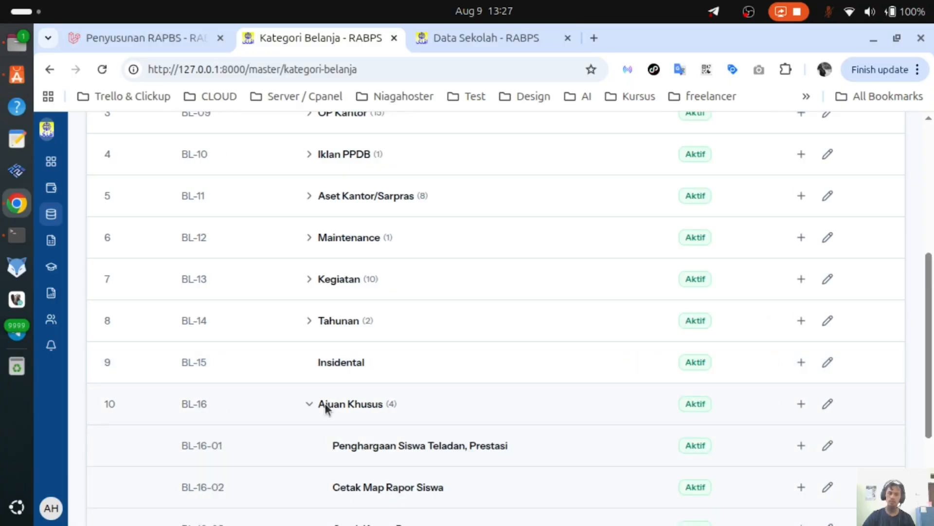
- Check the end of the Kategori Belanja list and return to the Buat / Salin Anggaran options on the RAPBS page
scroll(327, 409, "down", 4)
left_click(308, 242)
left_click(178, 46)
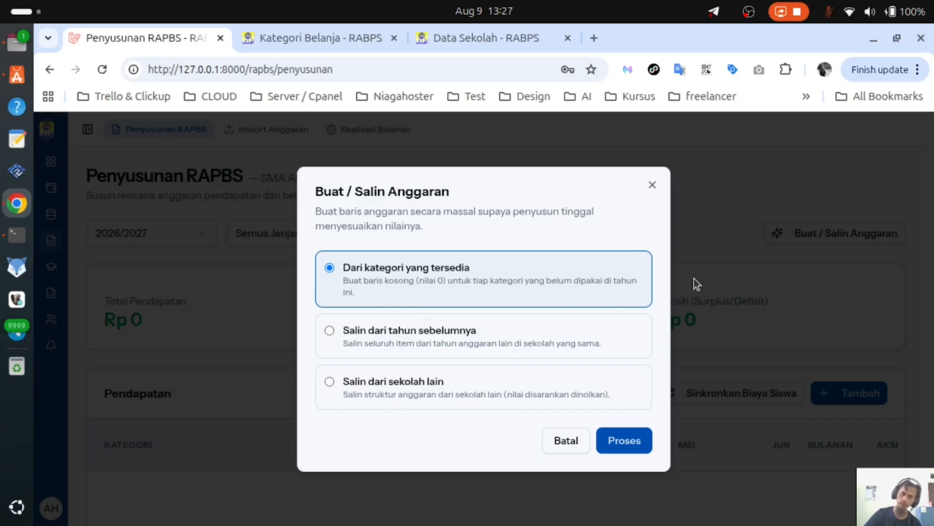
- Examine the source fields and the Nolkan semua nilai setting for Salin dari tahun sebelumnya and Salin dari sekolah lain
left_click(436, 341)
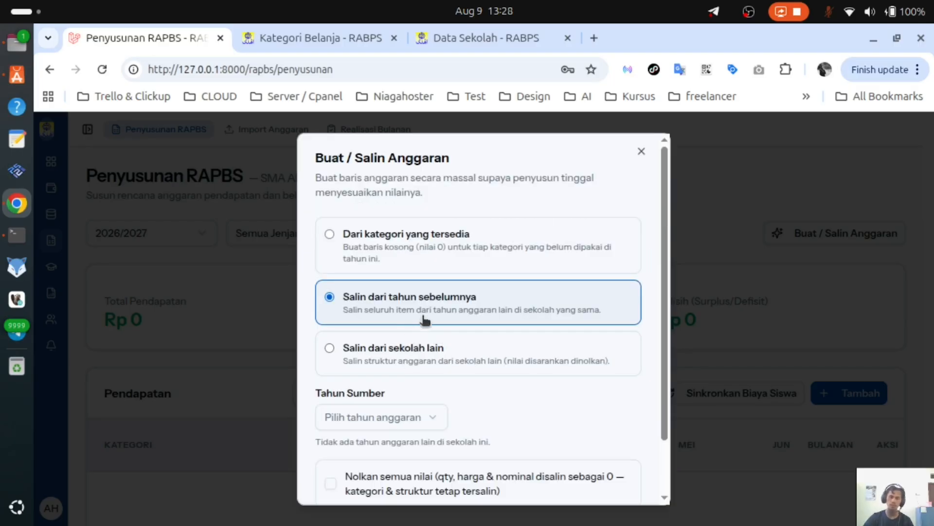
scroll(409, 319, "down", 2)
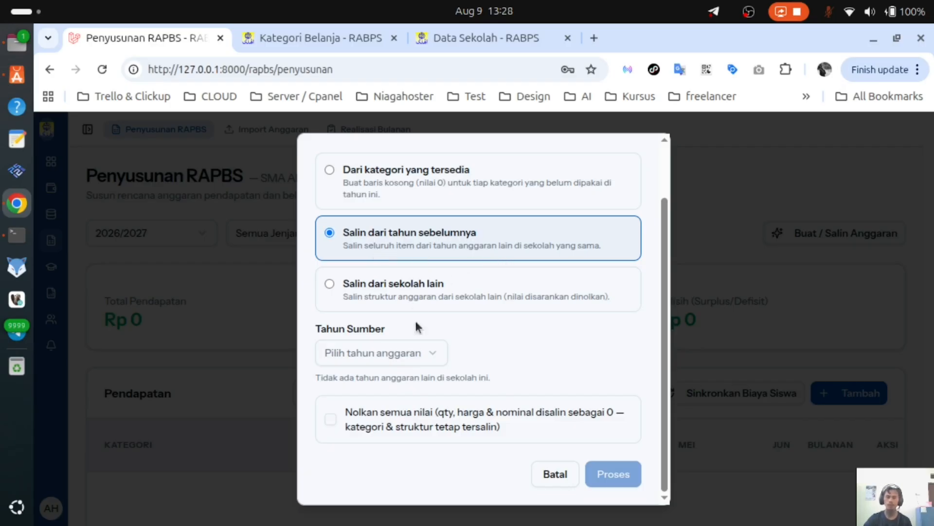
left_click(414, 358)
left_click(414, 358)
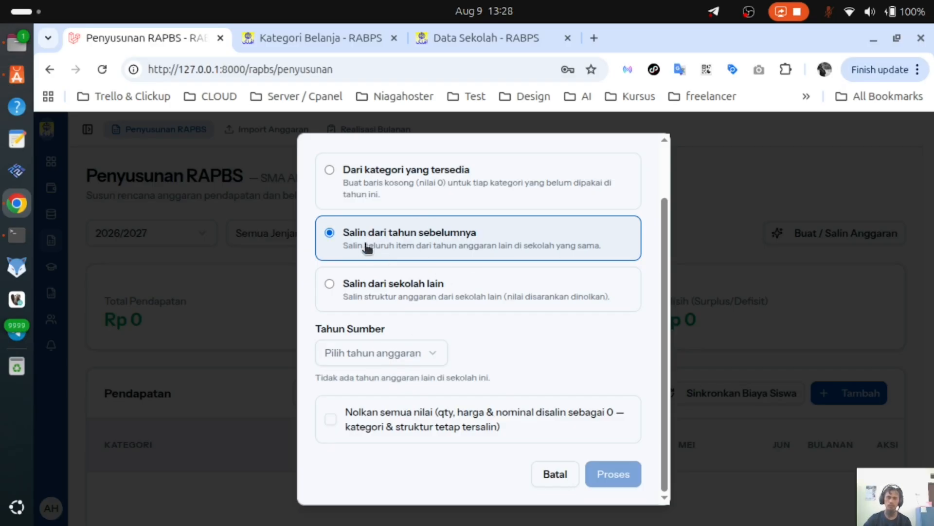
left_click(377, 288)
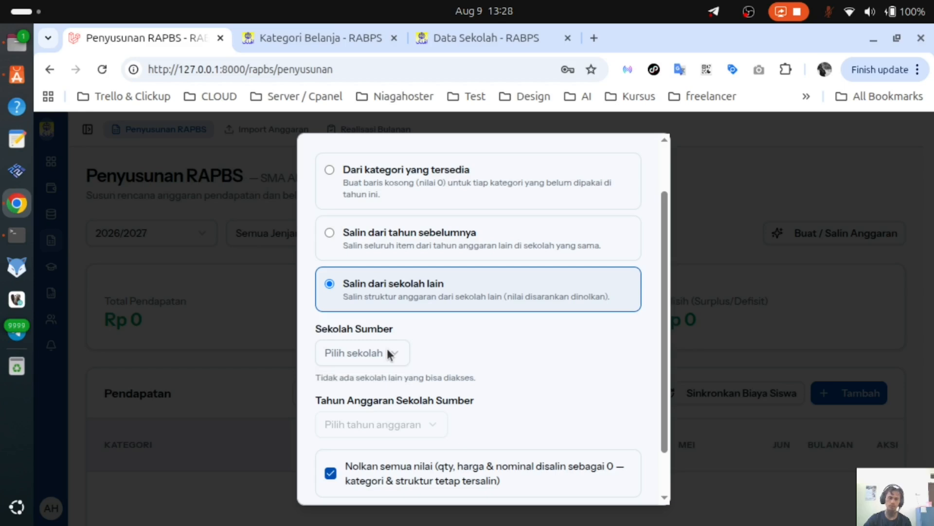
scroll(387, 349, "down", 1)
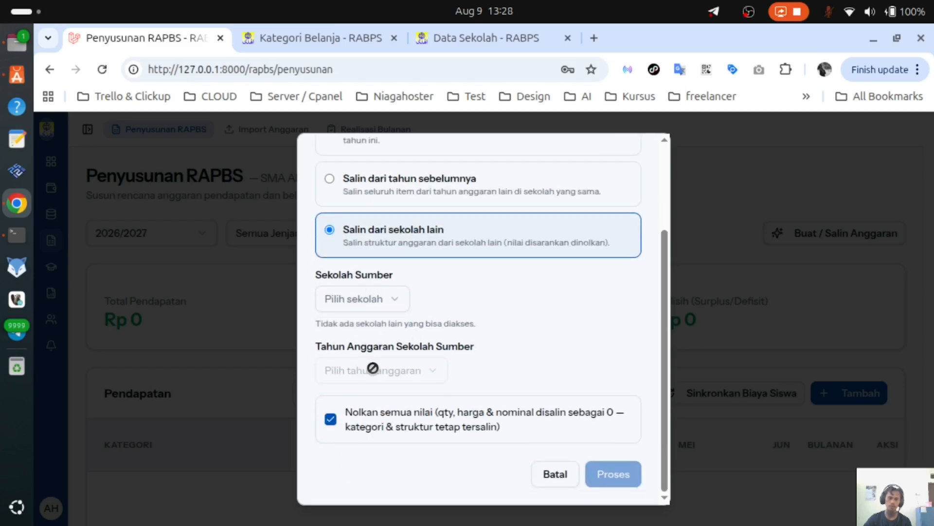
left_click(331, 422)
scroll(406, 320, "up", 1)
scroll(408, 320, "up", 3)
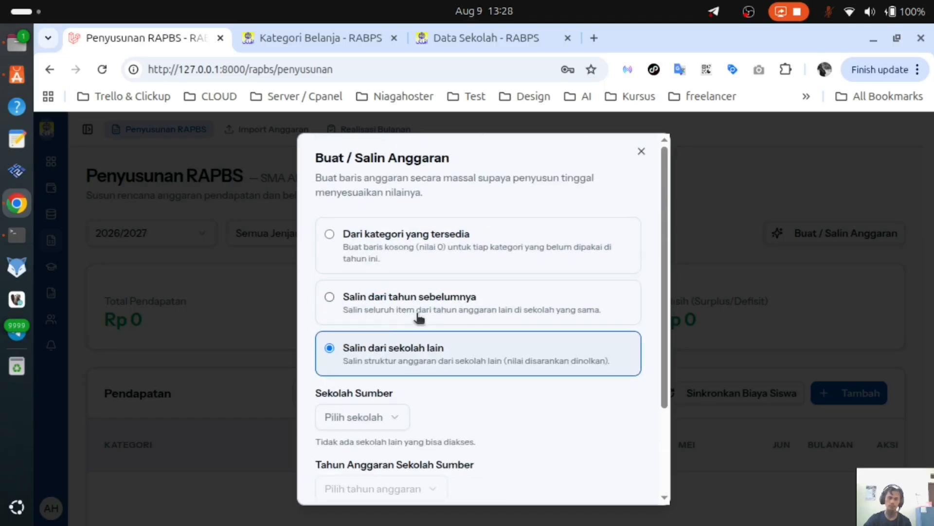
- Generate empty budget rows using Dari kategori yang tersedia, and look over the Pendapatan and Anggaran Belanja tables
left_click(371, 266)
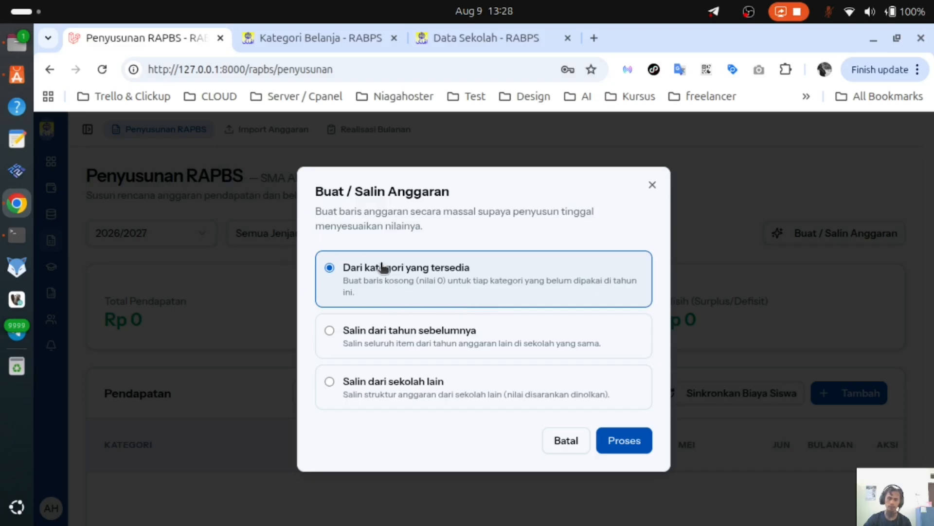
left_click(617, 444)
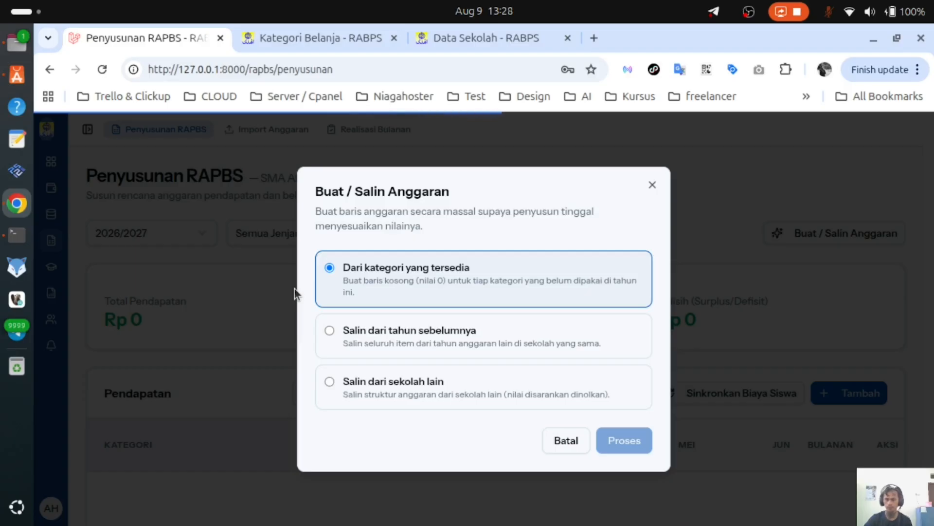
left_click(296, 288)
scroll(363, 305, "down", 3)
scroll(366, 307, "down", 15)
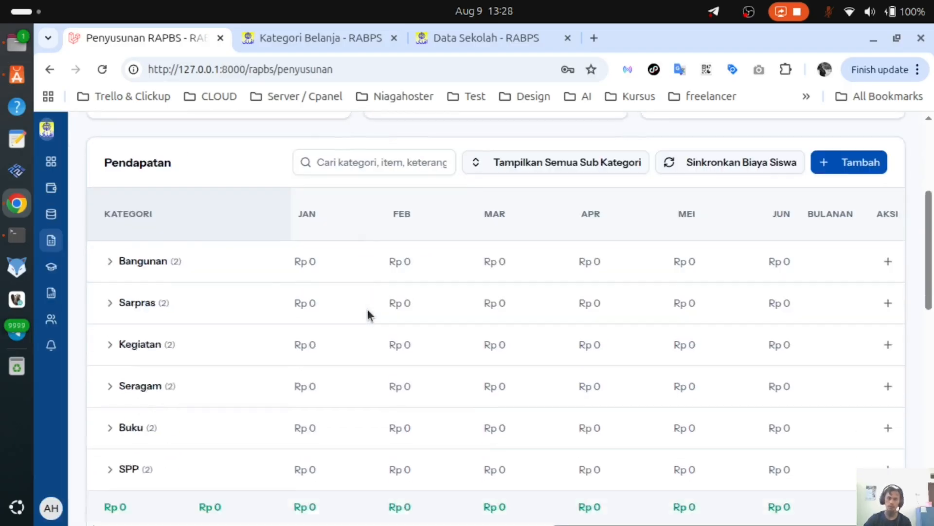
scroll(367, 307, "up", 20)
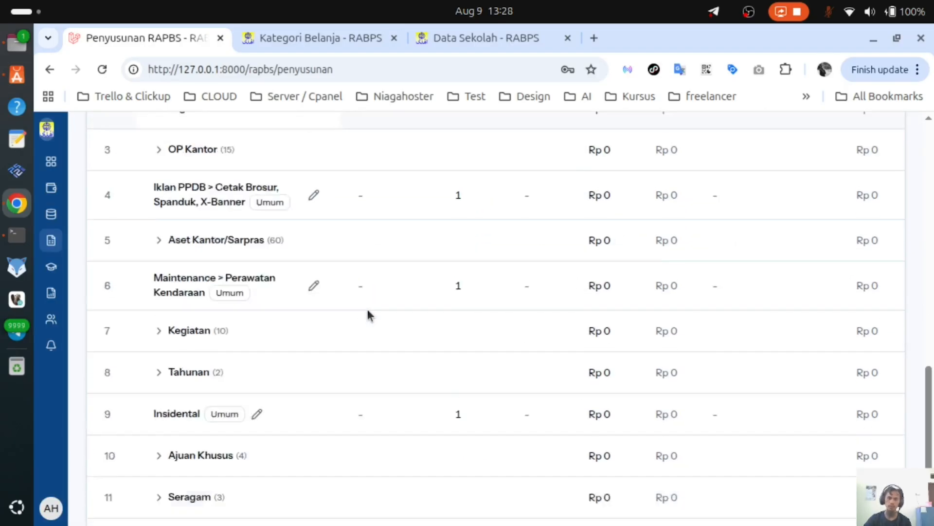
scroll(367, 308, "down", 5)
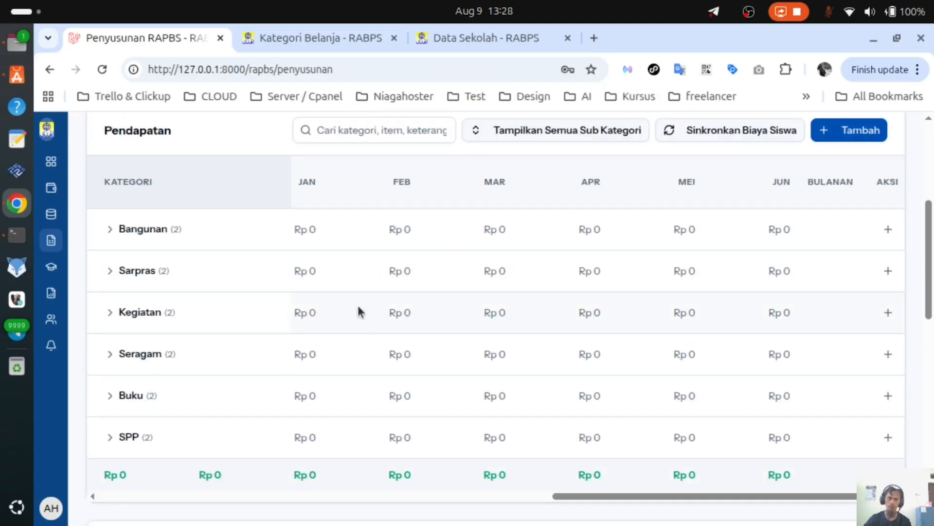
- Expand Bangunan in Pendapatan, open its Kelas 1 item for editing, and set the Jenjang to SMA
left_click(111, 230)
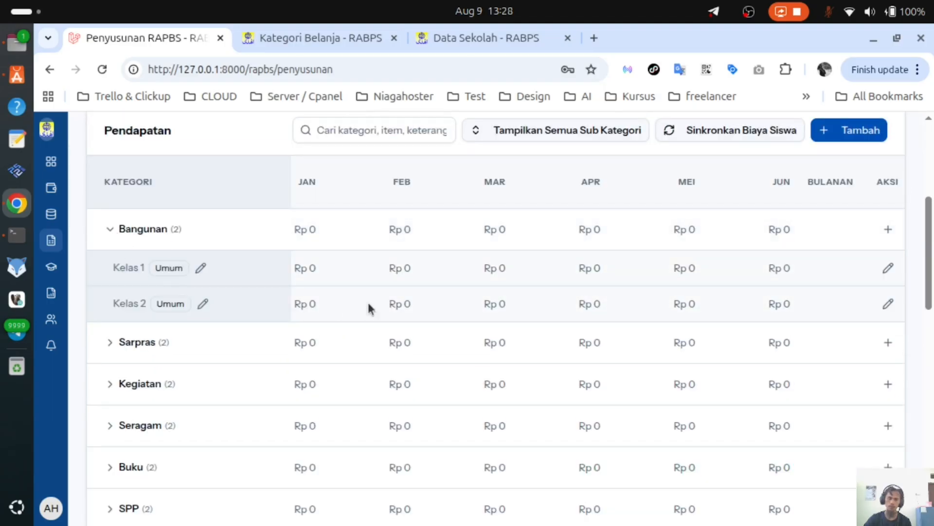
left_click(887, 268)
left_click(618, 151)
scroll(253, 314, "up", 3)
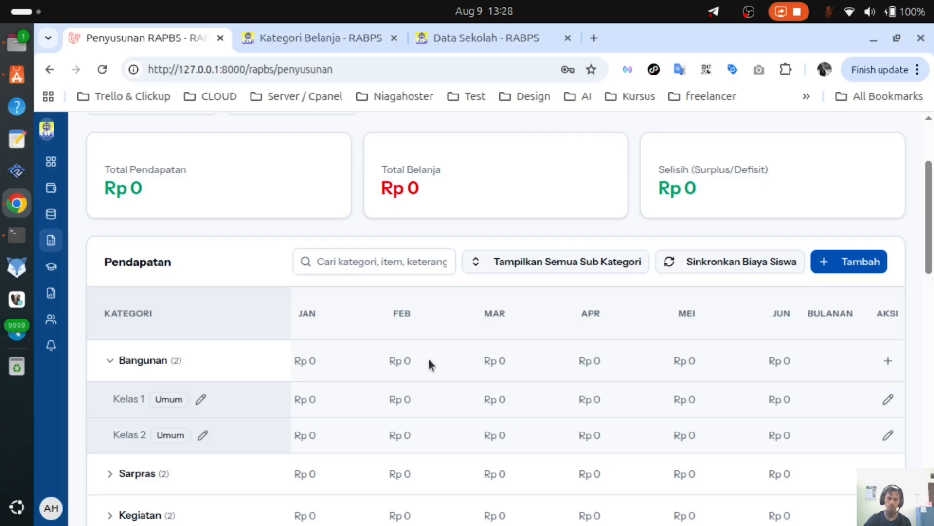
scroll(671, 379, "up", 3)
scroll(346, 403, "down", 3)
left_click(200, 399)
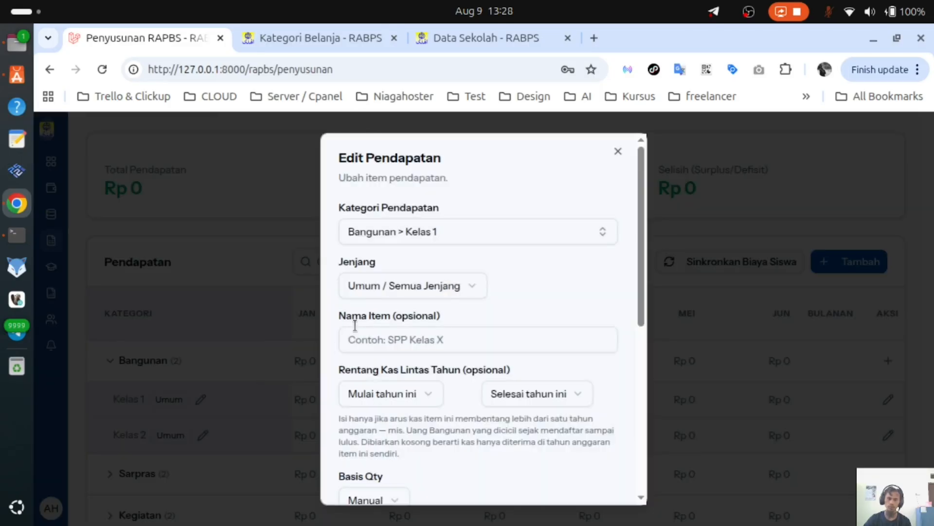
left_click(419, 289)
left_click(421, 291)
left_click(423, 293)
left_click(359, 388)
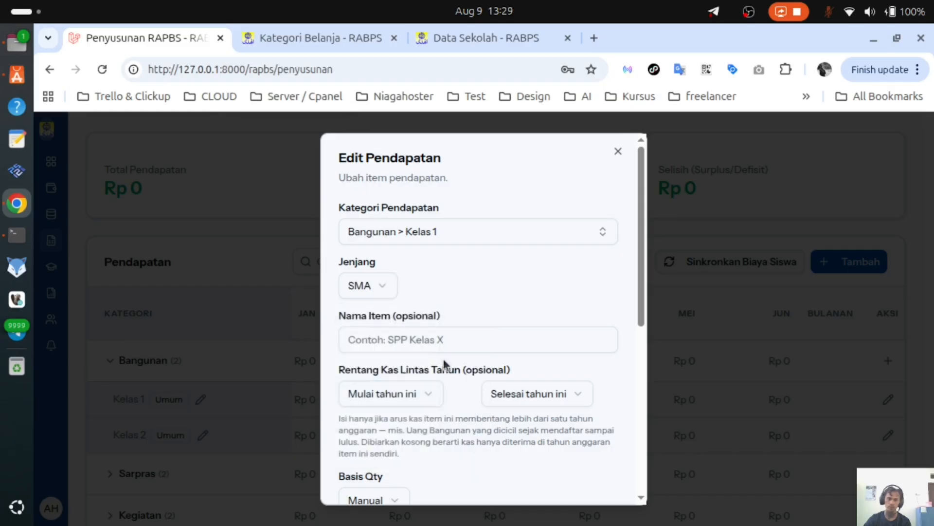
- Set the item's Qty to 30 and Harga / Bulan / Siswa to 1500000, and calculate Nominal Tahunan as Harga × Qty
scroll(431, 272, "down", 3)
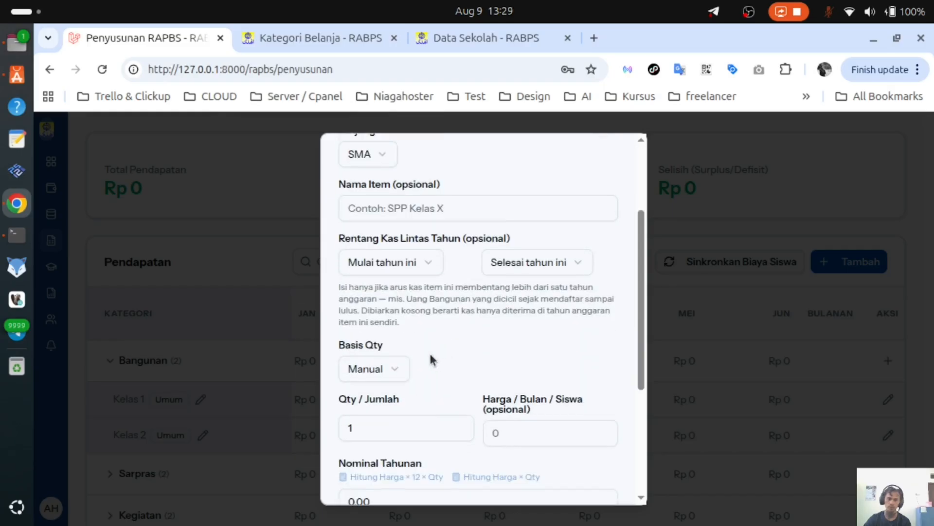
left_click(416, 264)
left_click(427, 294)
scroll(392, 256, "down", 3)
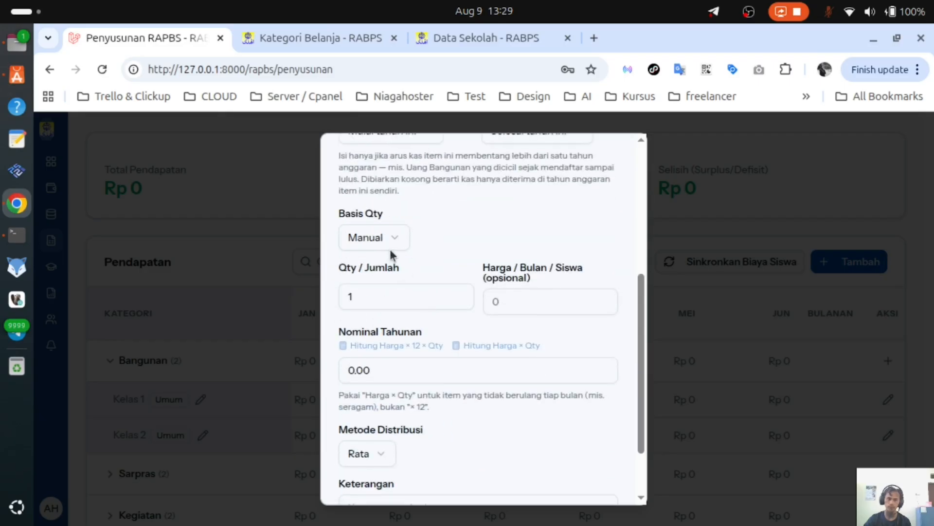
left_click(386, 293)
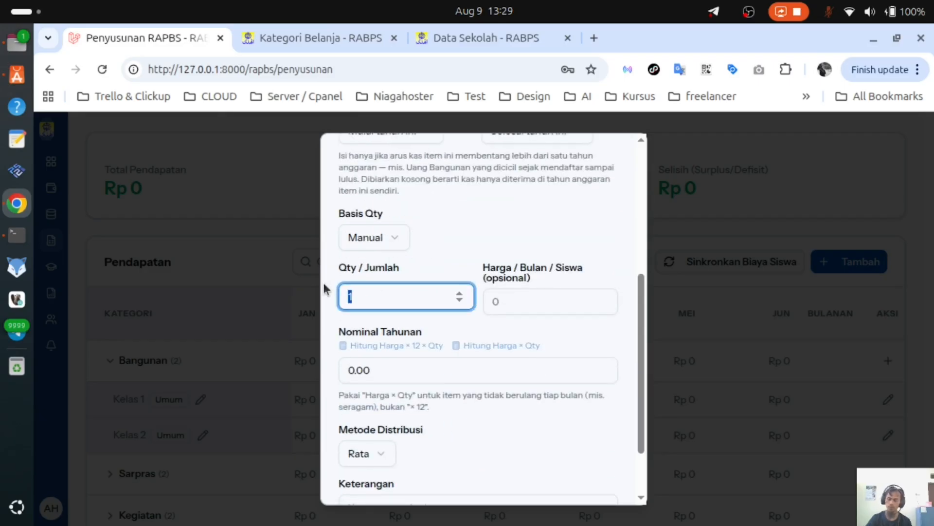
left_click(520, 297)
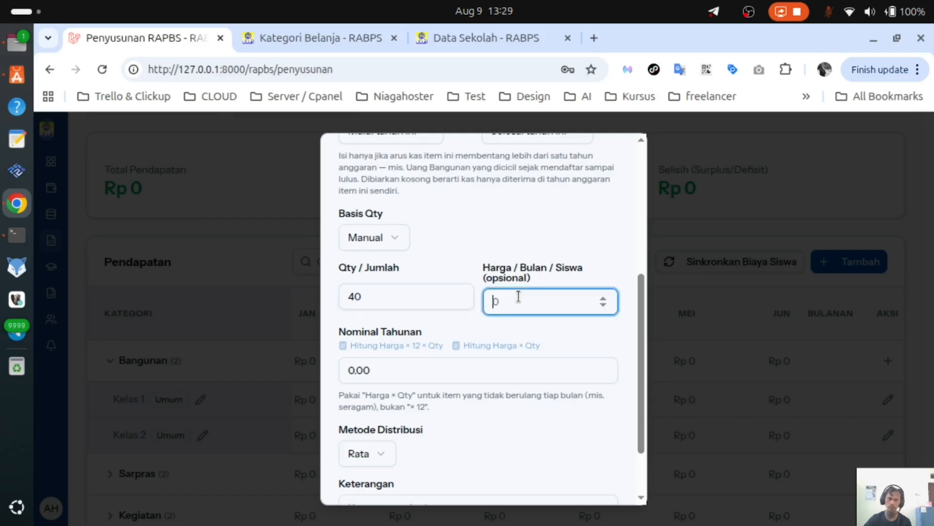
type("1500000")
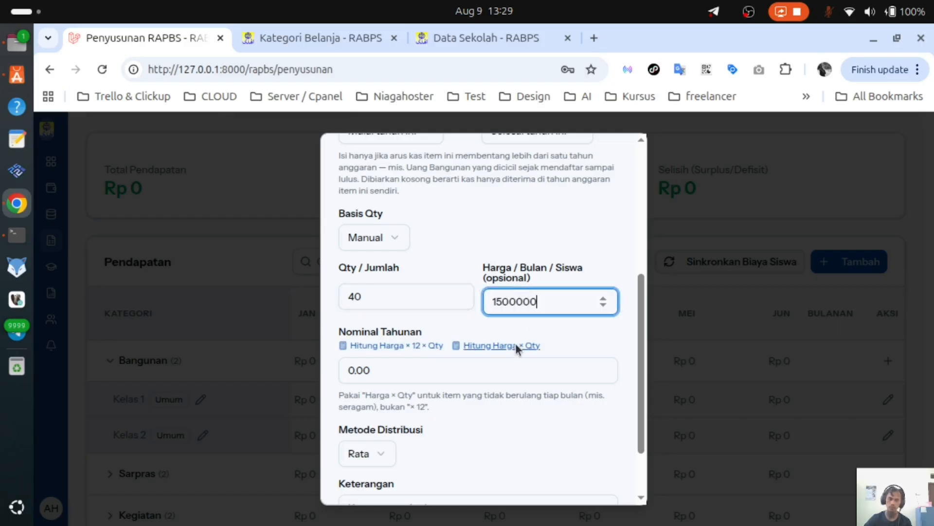
left_click(516, 343)
left_click_drag(373, 293, 314, 284)
type("30")
left_click(484, 346)
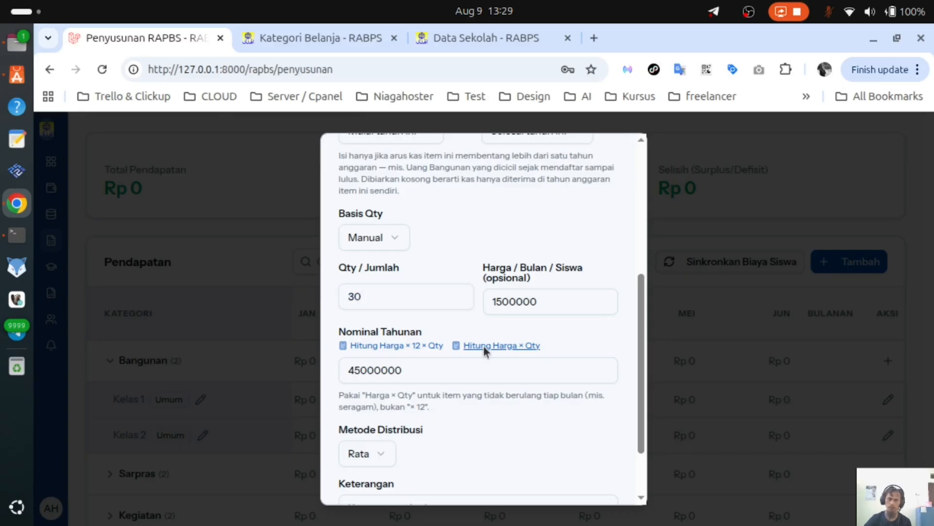
- Set the item's Metode Distribusi to Manual and save the income item
scroll(488, 346, "down", 2)
left_click(381, 376)
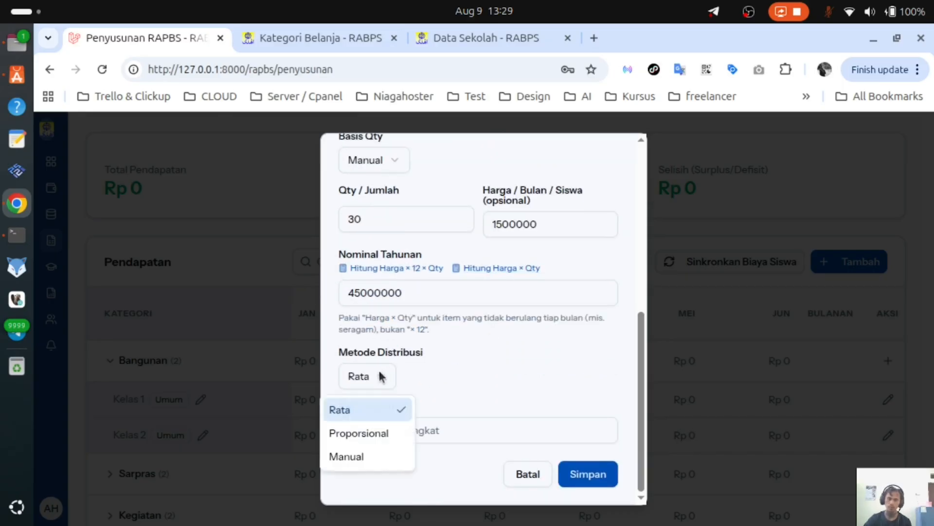
left_click(348, 454)
left_click(593, 474)
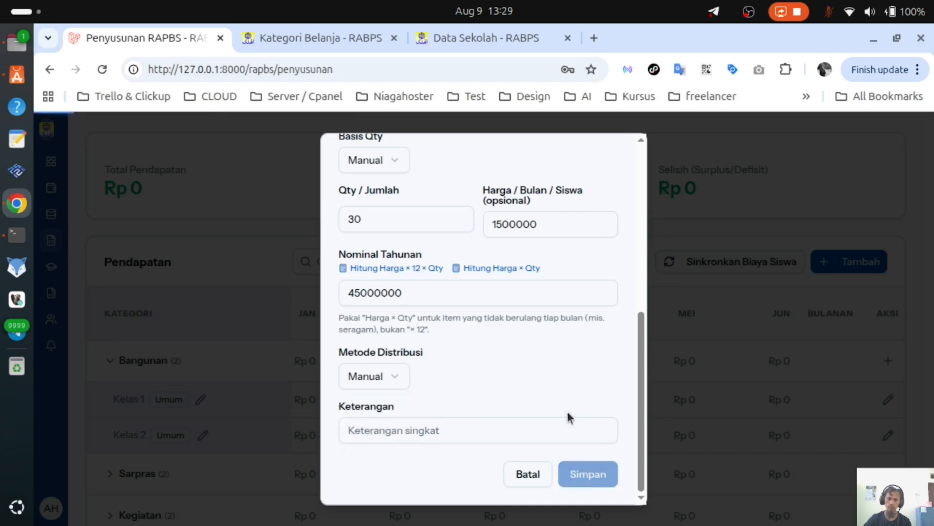
- Open the monthly amounts of the Kelas 1 SMA row under Bangunan in Pendapatan for editing
scroll(416, 323, "down", 5)
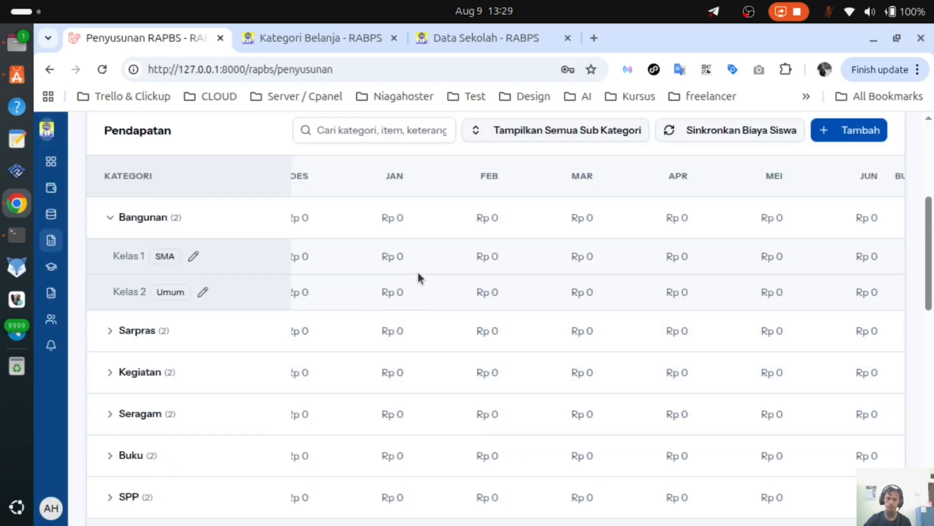
scroll(377, 252, "left", 10)
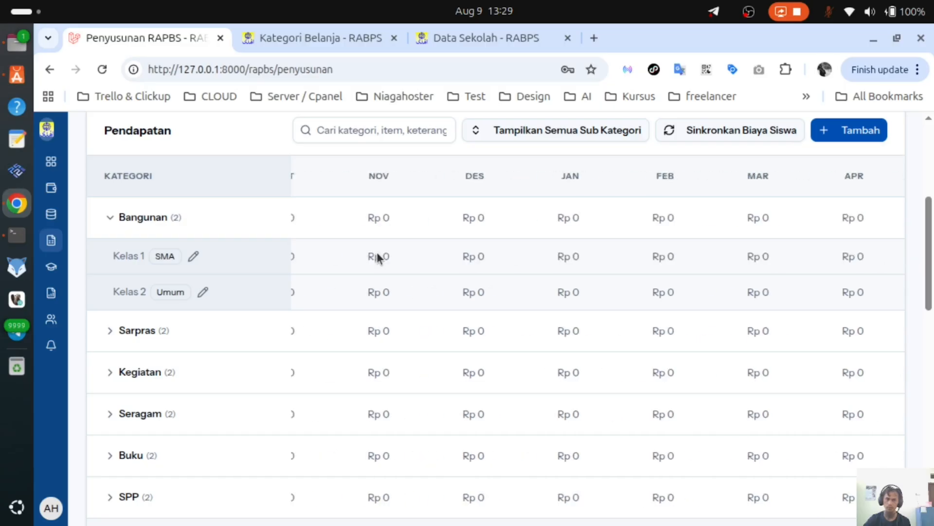
scroll(377, 253, "left", 5)
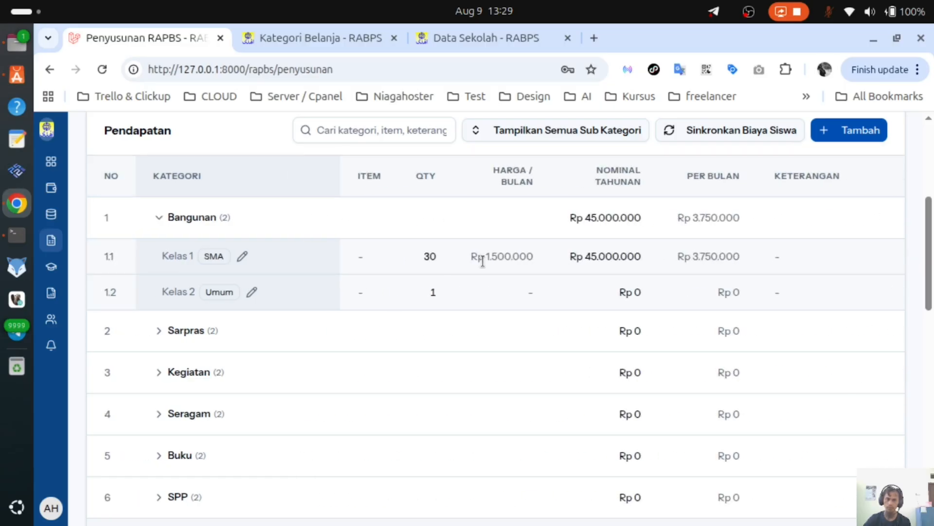
scroll(484, 262, "right", 10)
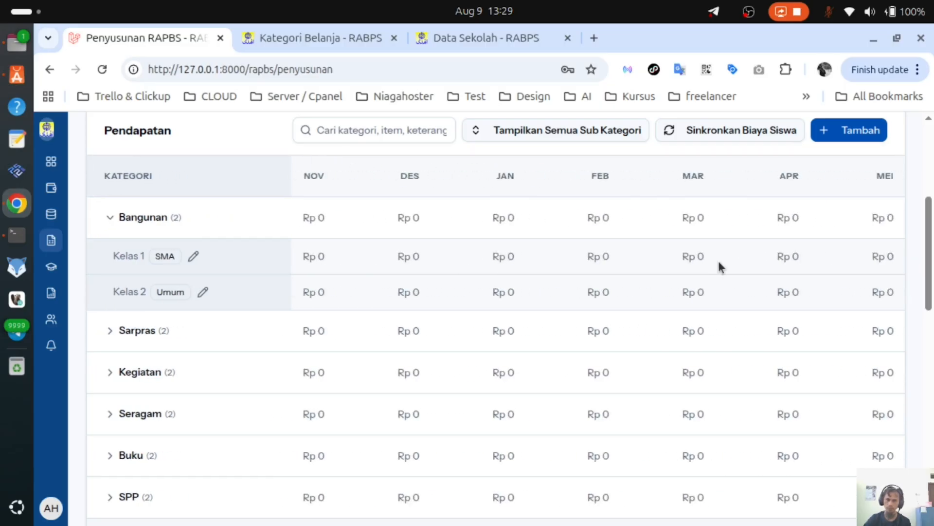
scroll(719, 265, "right", 5)
left_click(849, 256)
left_click(773, 280)
left_click(801, 258)
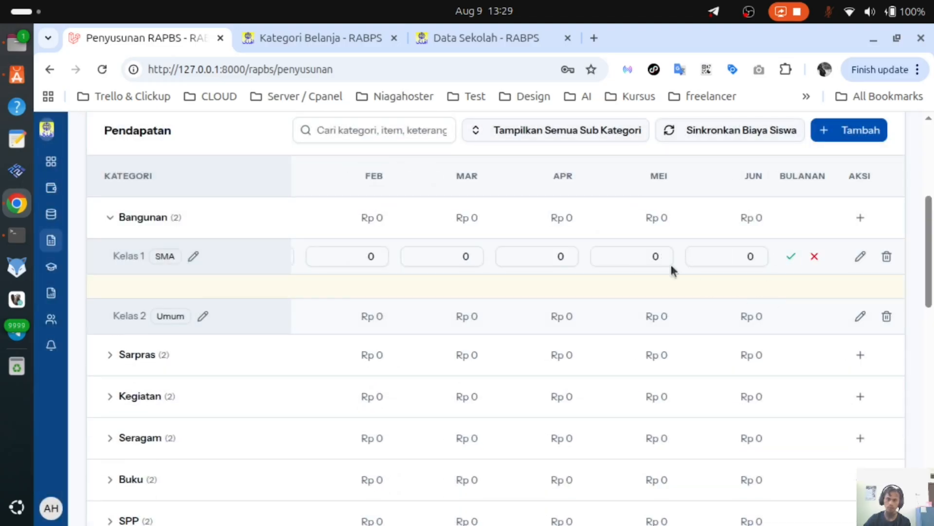
- Set the July amount of the Bangunan Kelas 1 row to 45000000 and save the monthly distribution
scroll(588, 350, "left", 10)
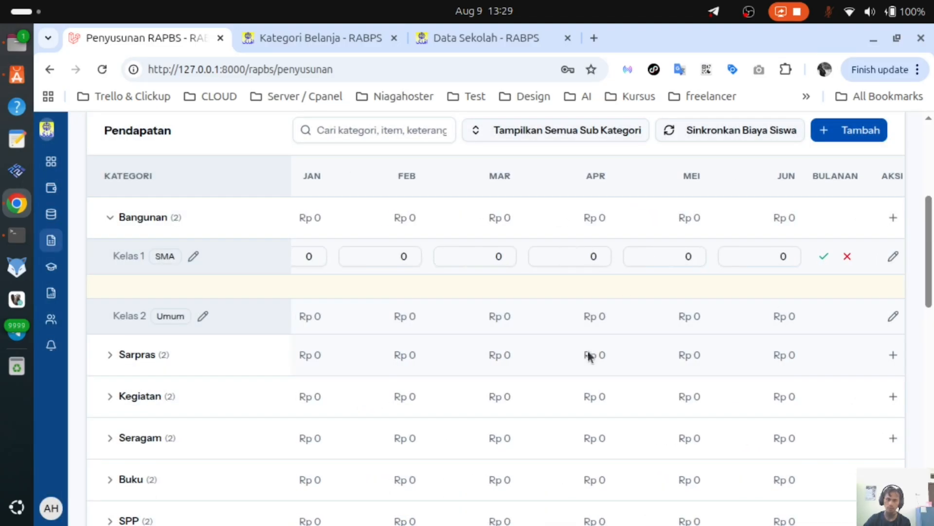
scroll(406, 292, "left", 5)
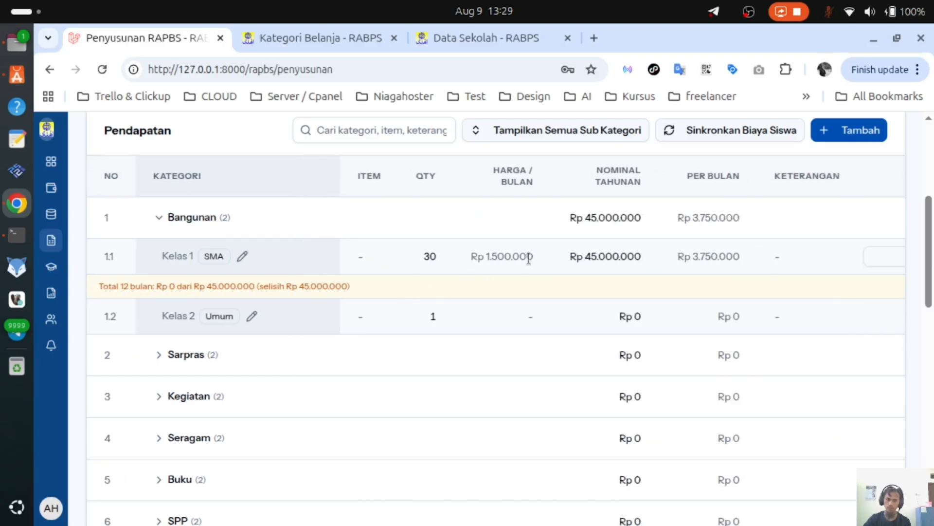
scroll(710, 256, "right", 5)
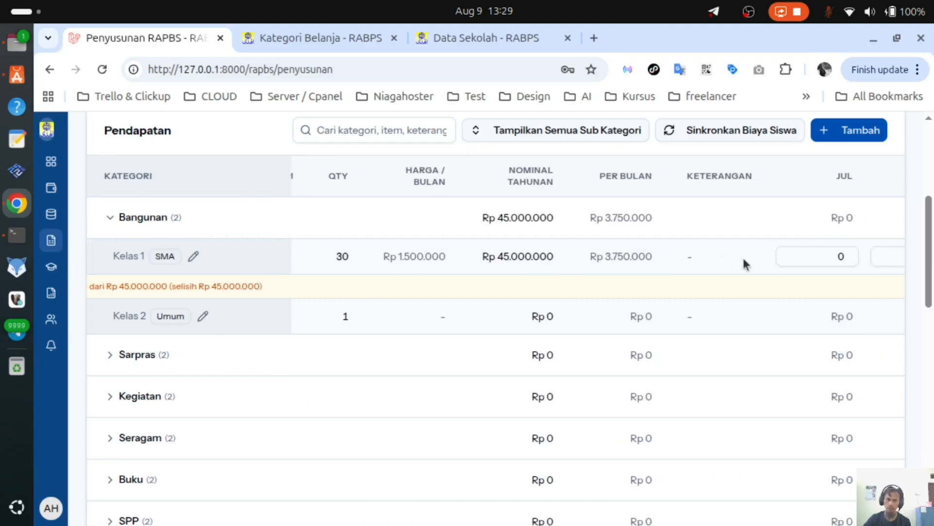
left_click(809, 256)
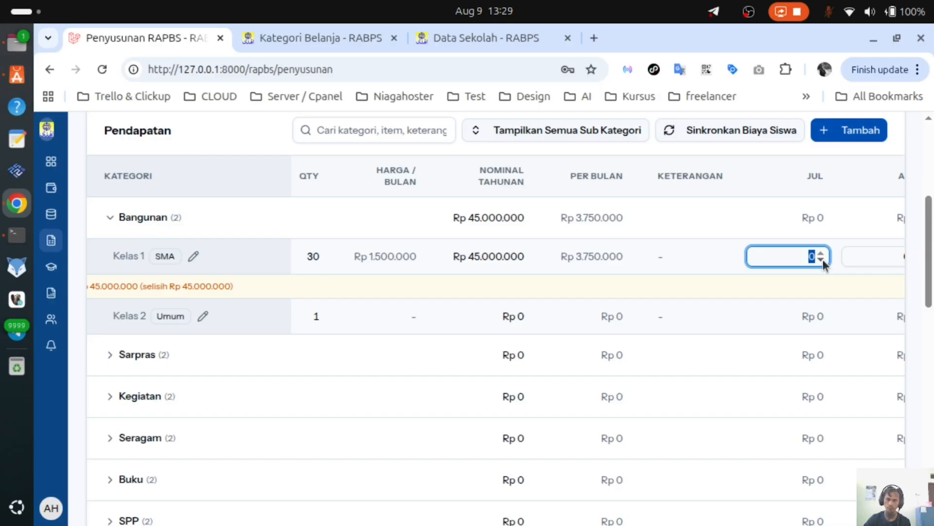
type("45000000")
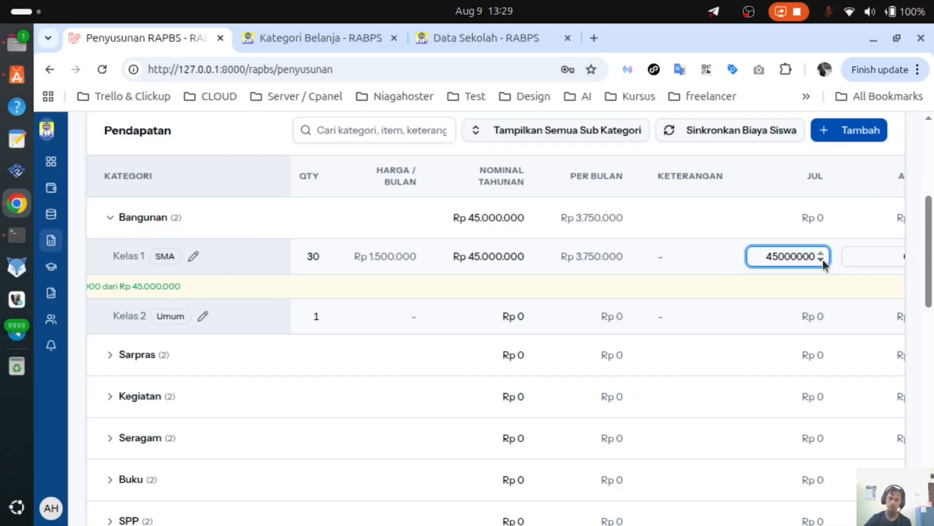
scroll(480, 355, "down", 5)
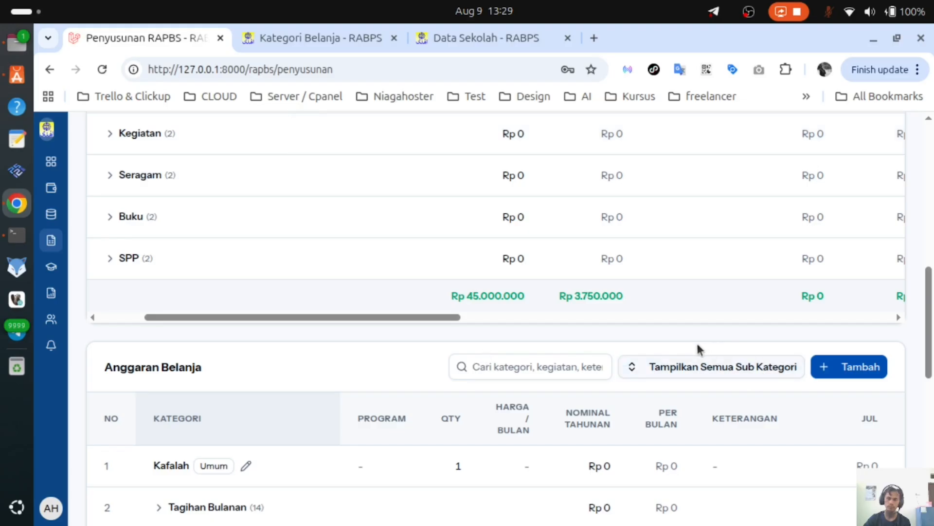
scroll(699, 348, "up", 5)
scroll(725, 299, "right", 15)
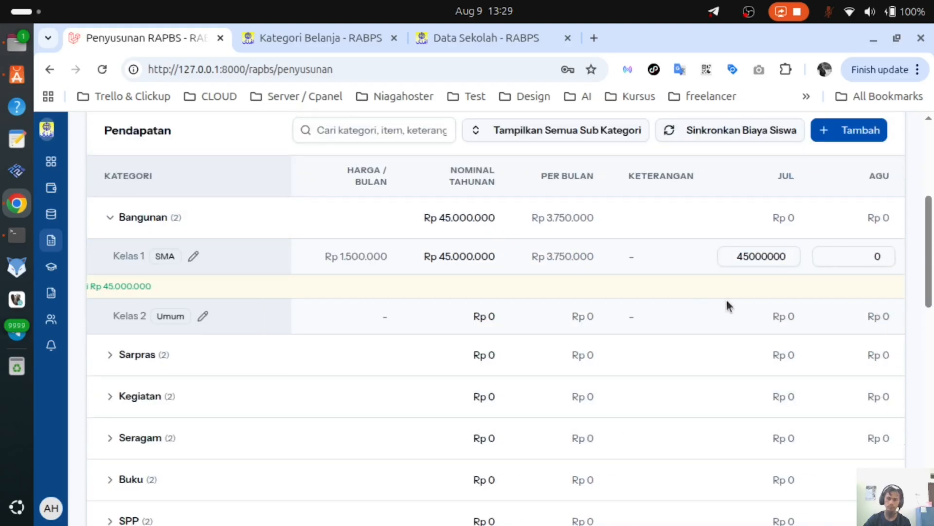
scroll(828, 253, "right", 3)
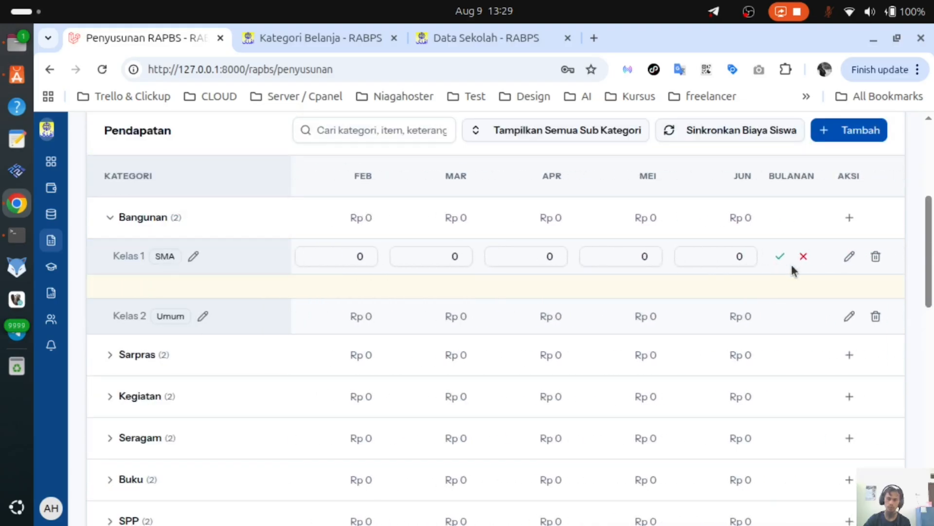
left_click(779, 258)
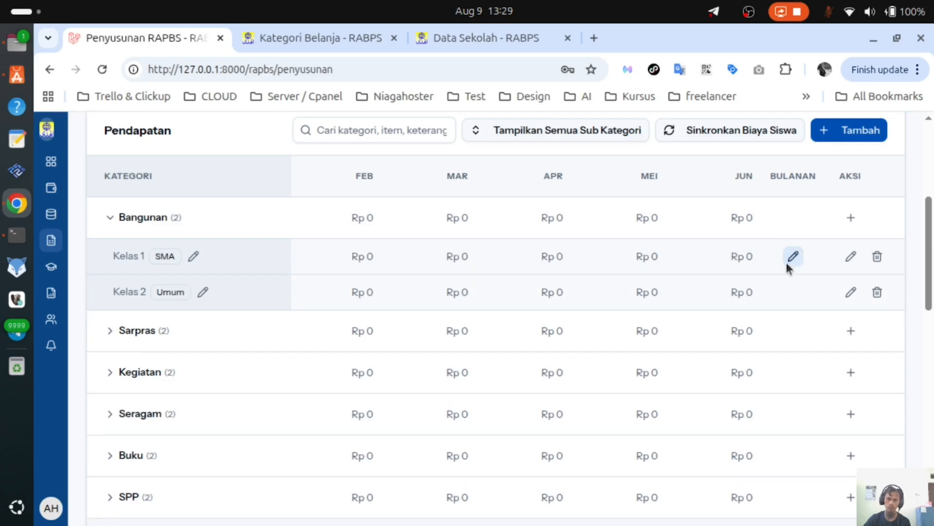
- Review the budget summary totals and the monthly amounts of Bangunan in the Pendapatan table
scroll(223, 272, "up", 3)
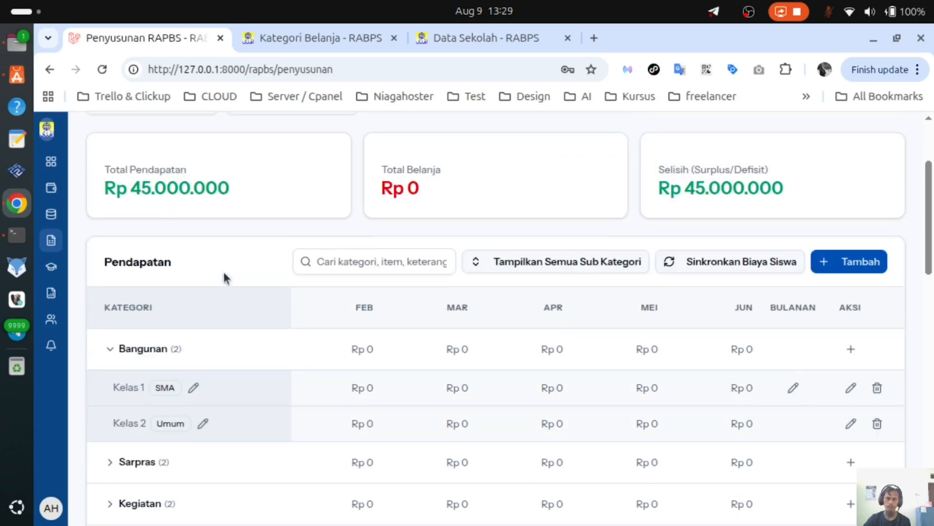
scroll(504, 363, "down", 8)
left_click_drag(594, 294, 125, 298)
scroll(256, 299, "up", 5)
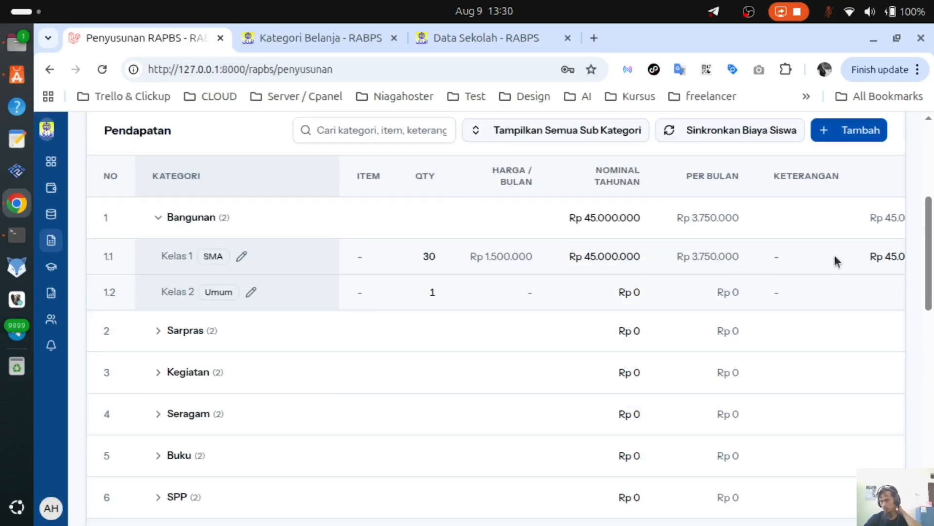
scroll(673, 315, "right", 4)
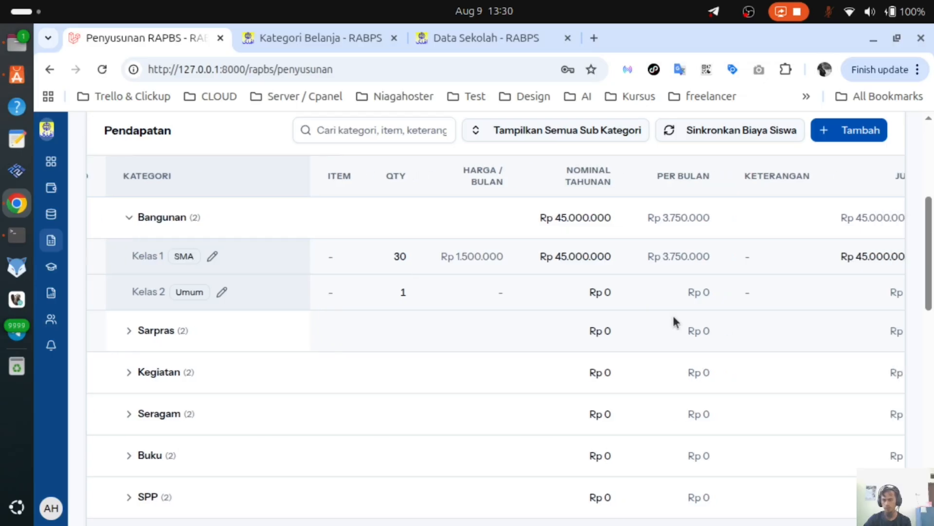
scroll(673, 316, "right", 3)
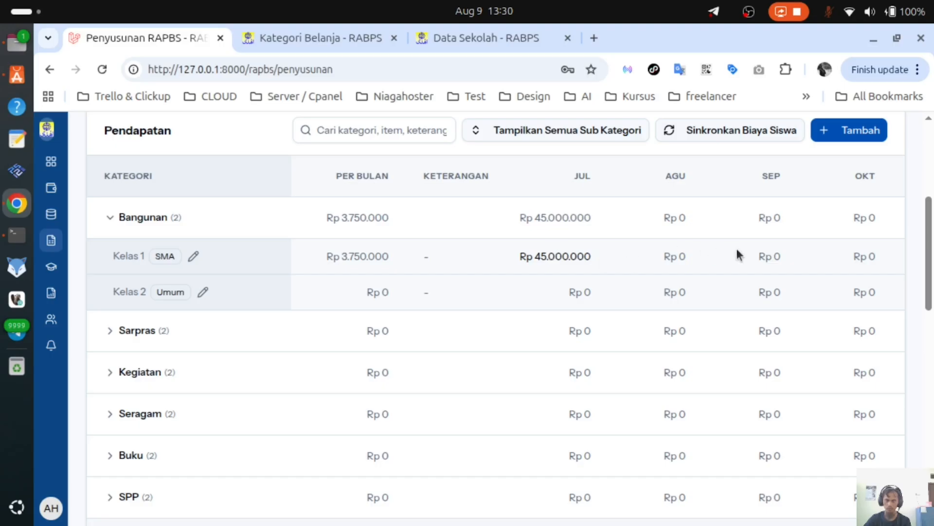
scroll(602, 294, "down", 5)
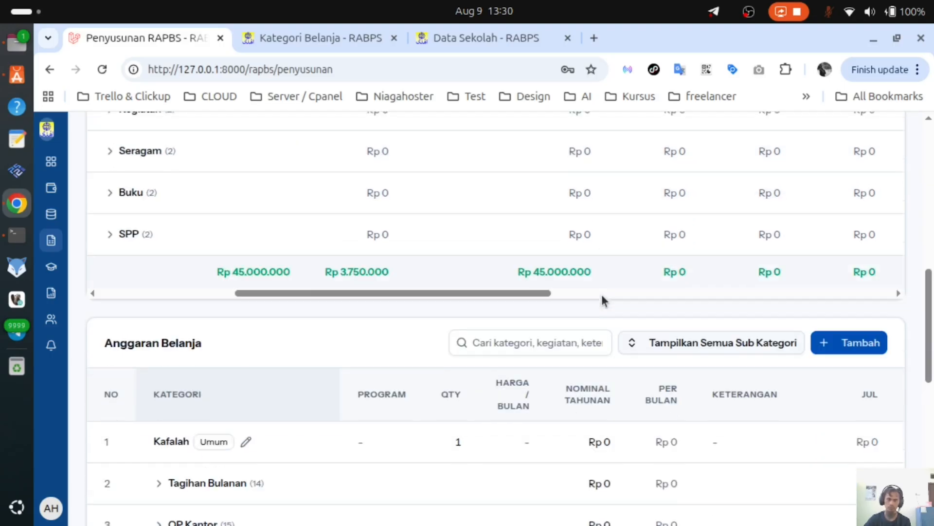
- Expand SPP in Pendapatan, open its Kelas 1 item for editing, and set the Jenjang to SMA
left_click_drag(529, 293, 138, 255)
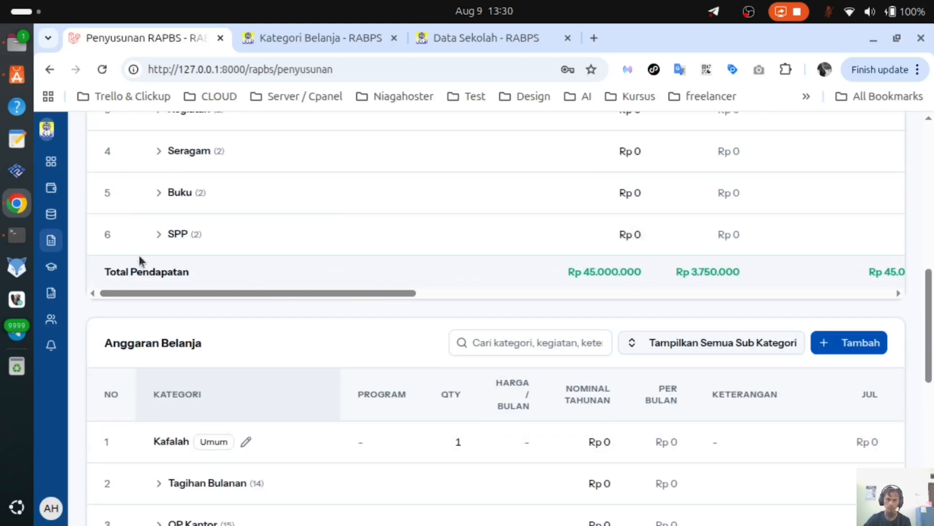
left_click(160, 238)
scroll(276, 280, "up", 3)
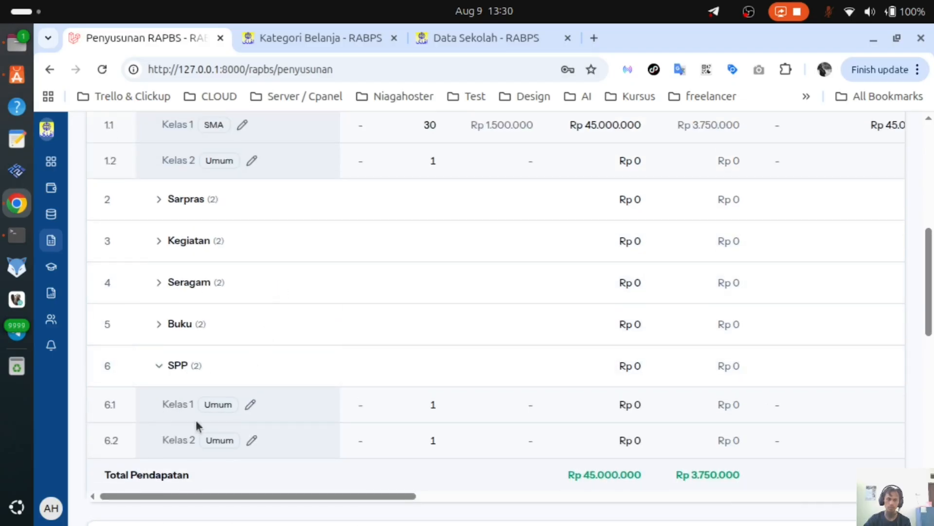
left_click(250, 405)
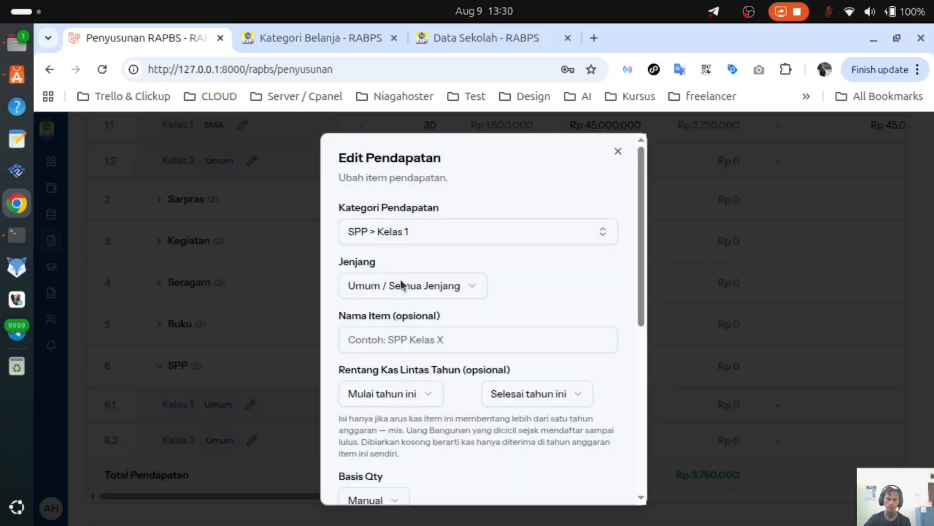
left_click(436, 288)
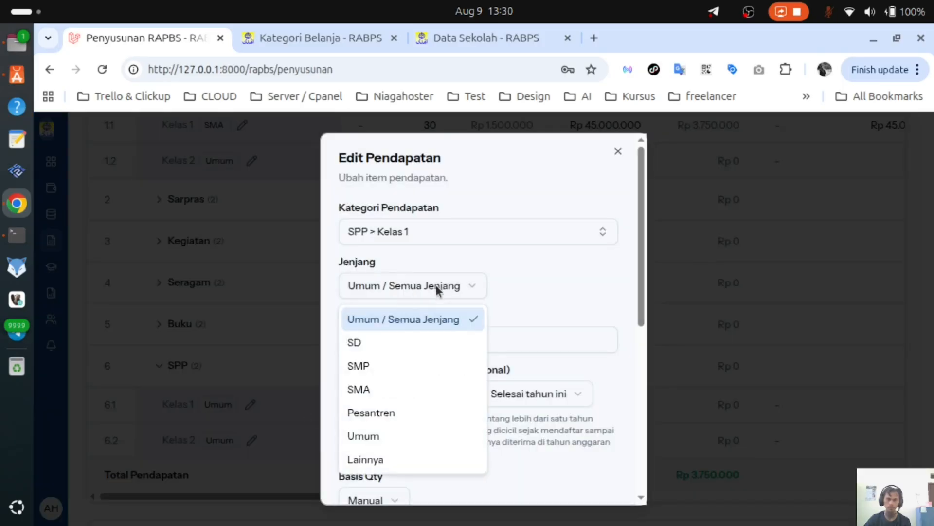
left_click(382, 391)
- Keep the SPP item's Basis Qty on Manual, and set Qty to 30 and Harga / Bulan / Siswa to 500000
scroll(482, 340, "down", 3)
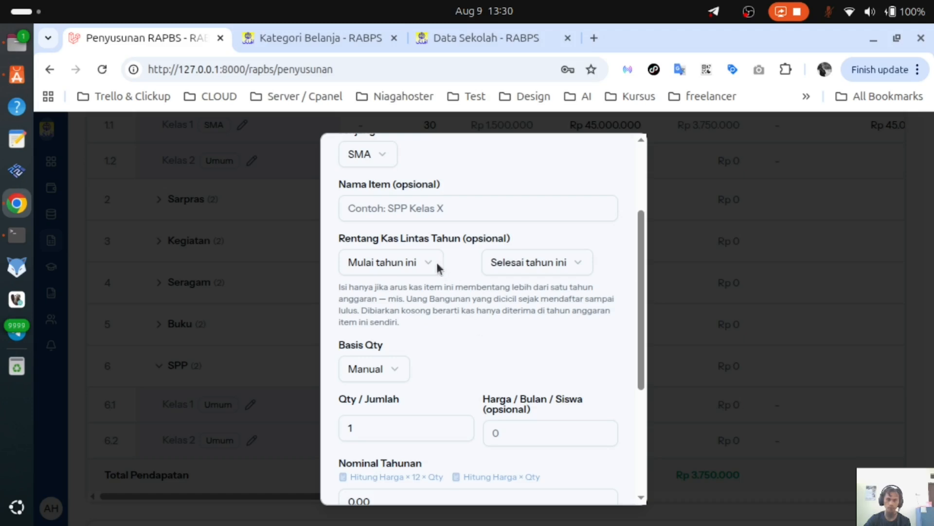
scroll(459, 292, "down", 3)
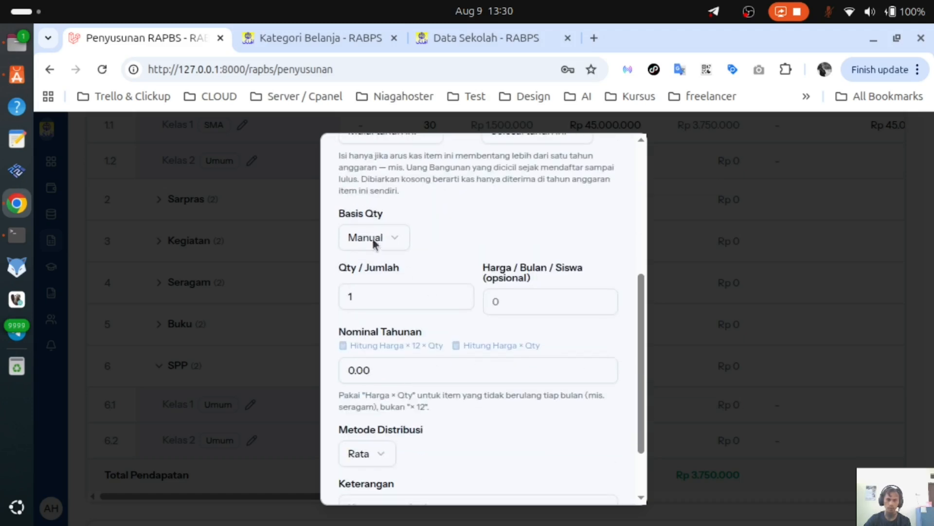
left_click(374, 239)
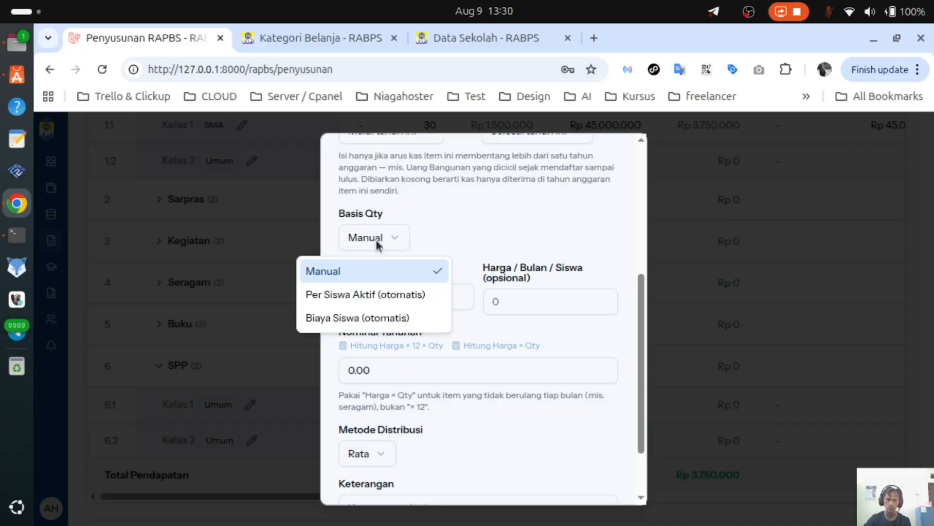
left_click(359, 271)
double_click(345, 295)
type("30")
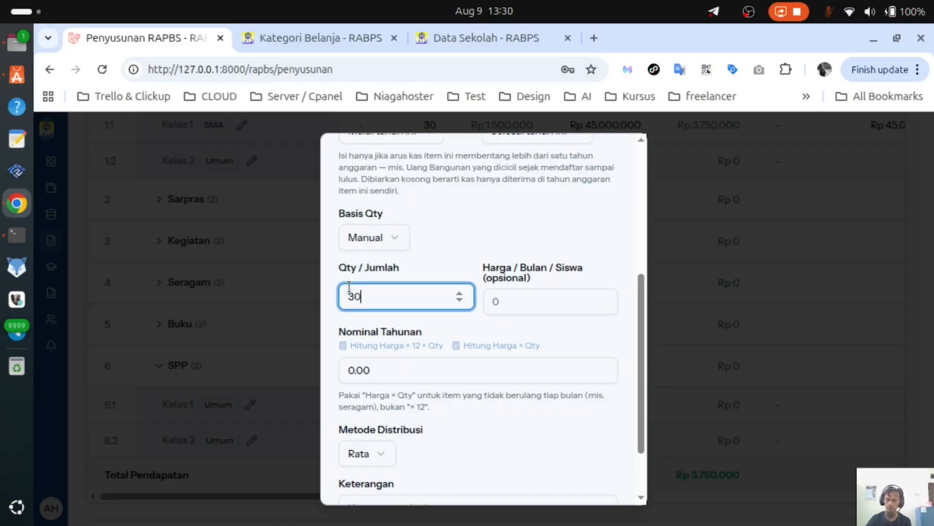
left_click(482, 238)
left_click(524, 304)
type("500000")
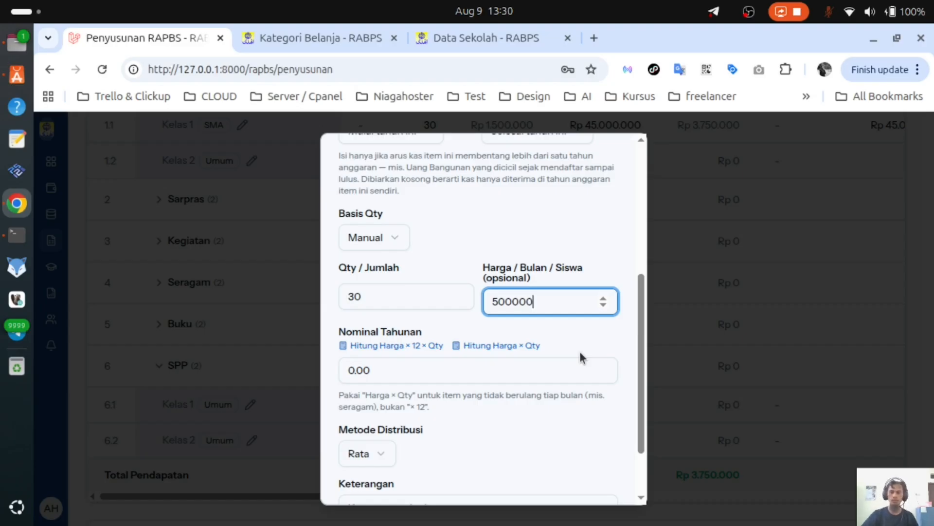
- Calculate the SPP item's Nominal Tahunan as Harga × 12 × Qty and keep Metode Distribusi on Rata
left_click_drag(386, 369, 349, 368)
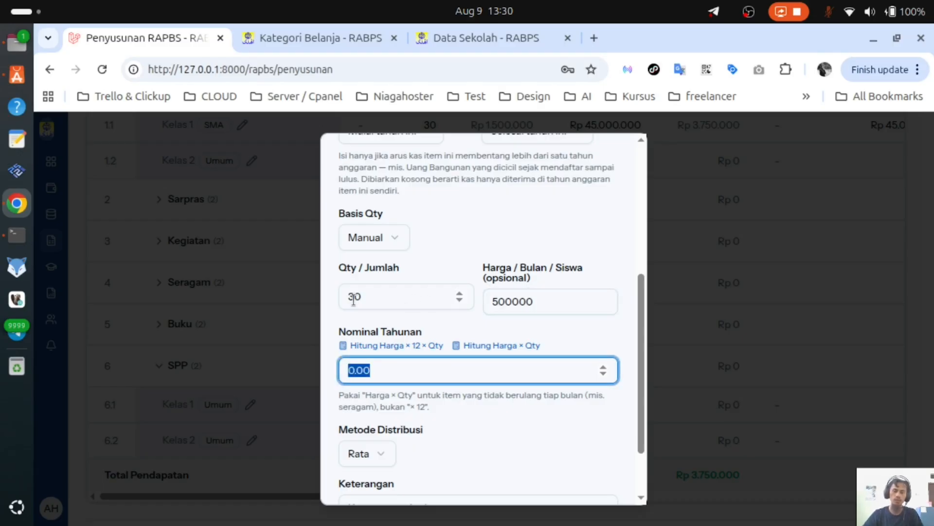
left_click_drag(346, 294, 356, 295)
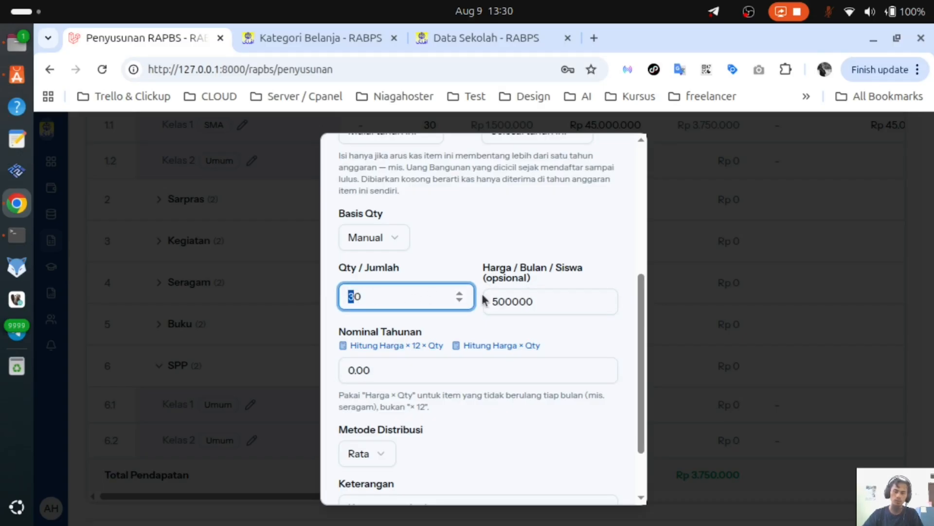
left_click_drag(512, 301, 534, 301)
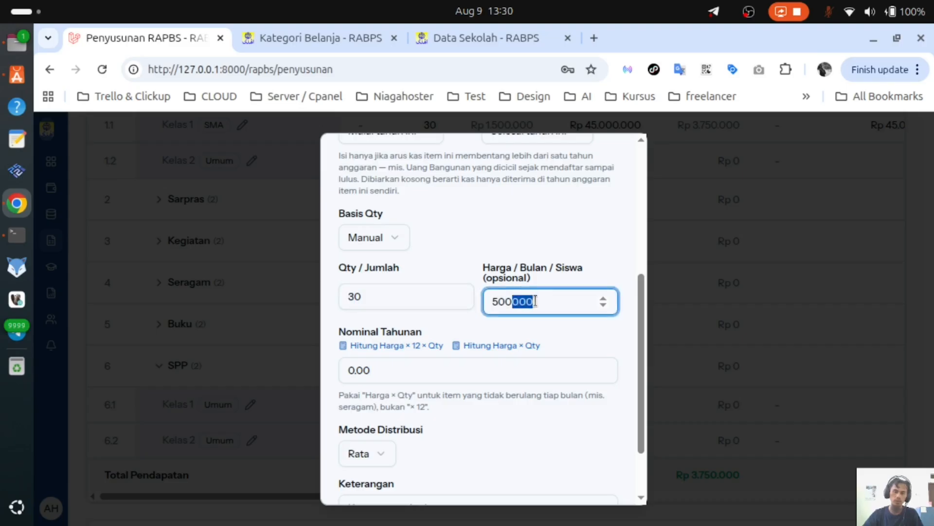
left_click(423, 348)
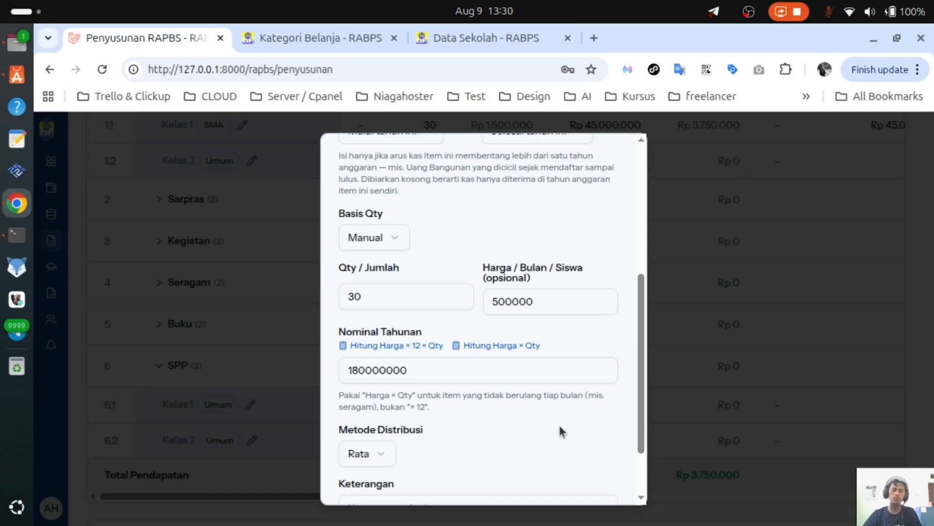
scroll(523, 390, "down", 2)
left_click(376, 380)
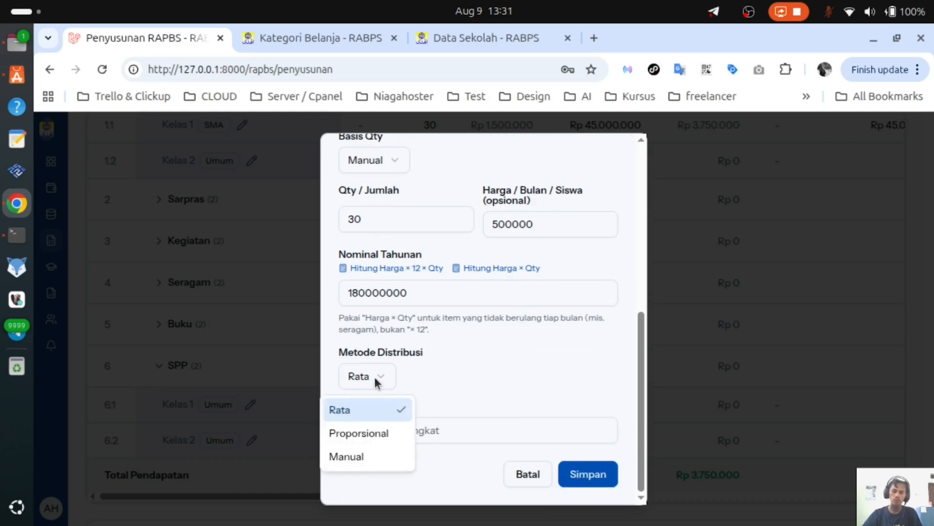
left_click(356, 413)
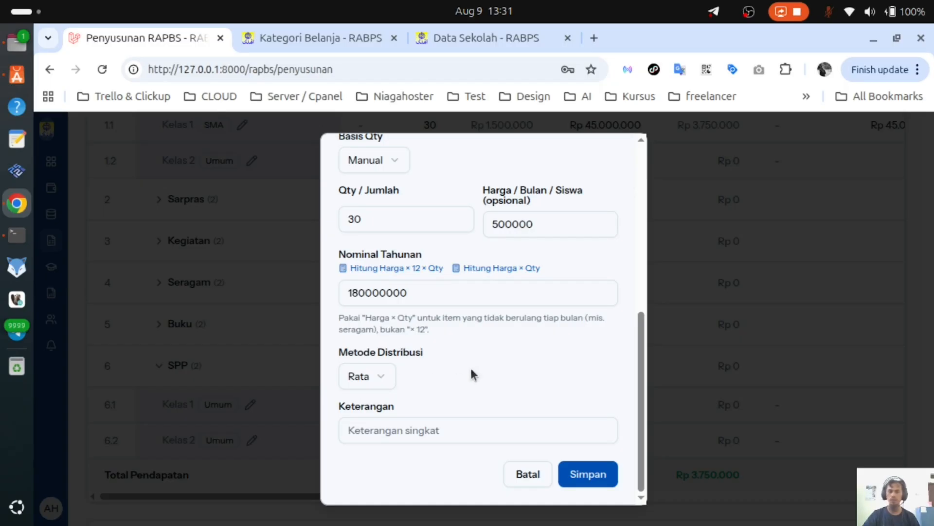
mouse_move(386, 293)
left_mouse_down()
mouse_move(417, 292)
mouse_move(369, 292)
left_mouse_up()
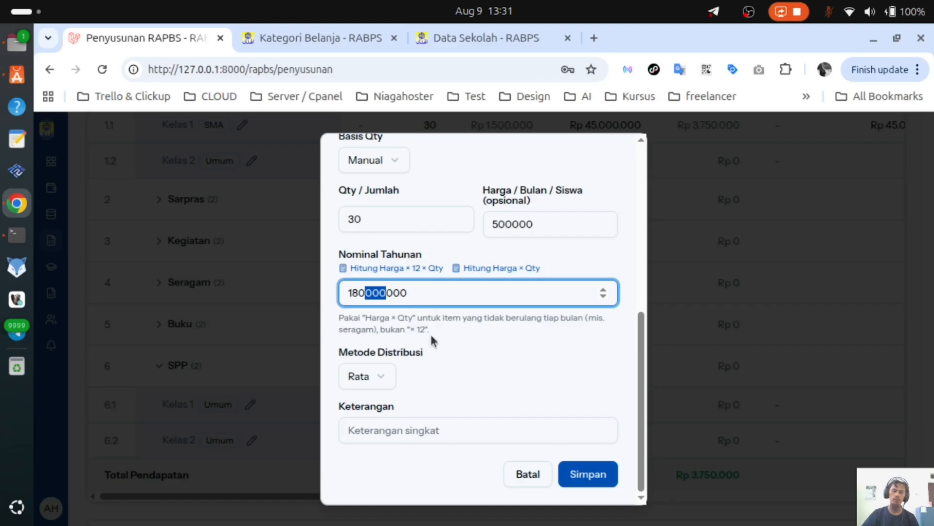
- Save the SPP Kelas 1 item and check its annual and monthly amounts in the Pendapatan table
left_click(599, 478)
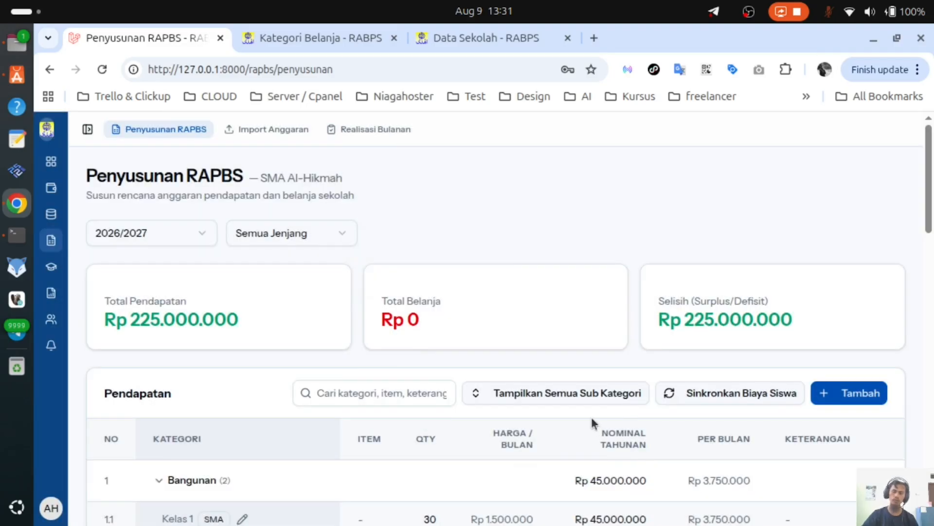
scroll(591, 417, "down", 3)
scroll(520, 325, "down", 9)
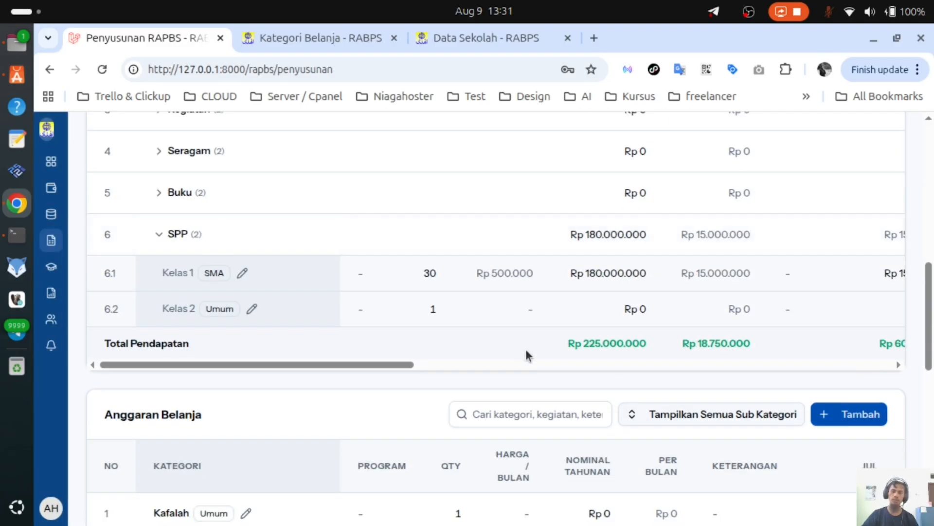
left_click_drag(399, 363, 487, 353)
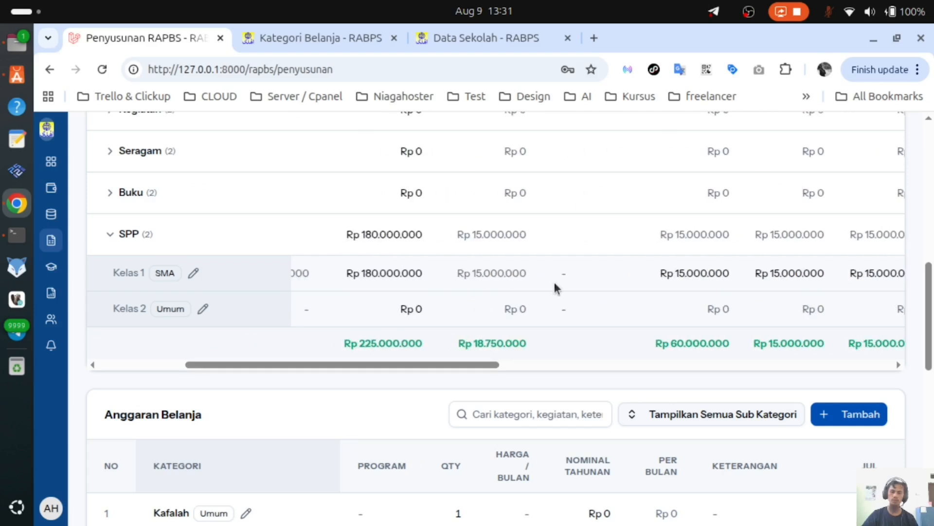
- Compare the monthly distribution of Bangunan and SPP across the month columns of the Pendapatan table
scroll(555, 288, "up", 3)
scroll(518, 381, "up", 5)
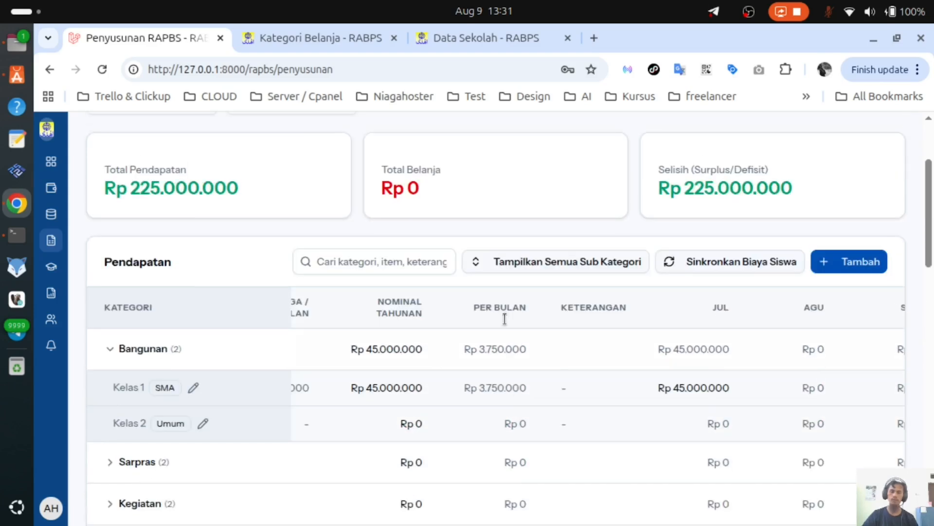
scroll(509, 312, "down", 8)
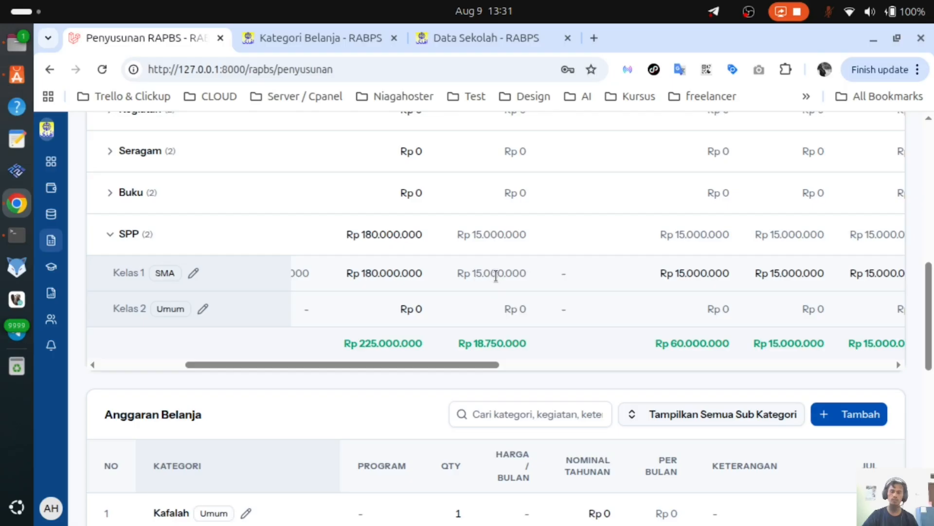
left_click_drag(482, 365, 592, 362)
scroll(478, 278, "up", 8)
scroll(479, 280, "down", 3)
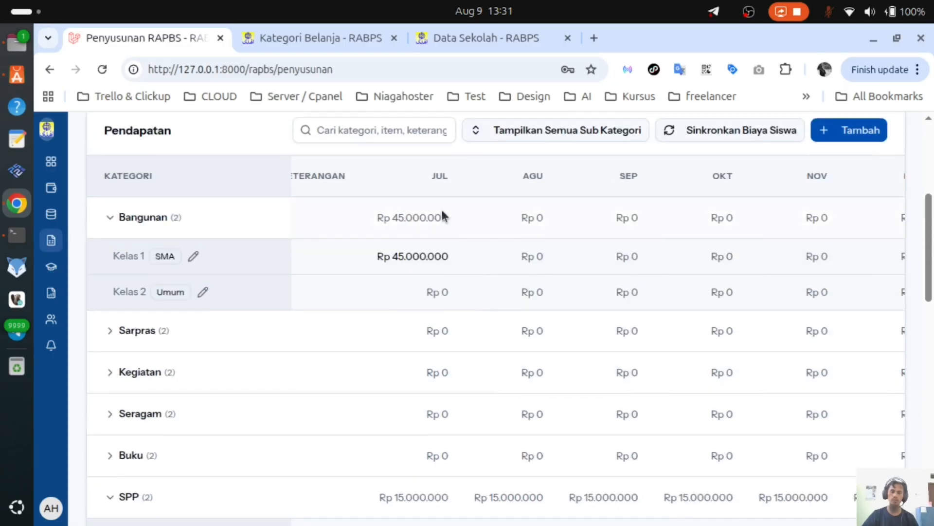
scroll(442, 215, "down", 3)
left_click_drag(927, 265, 927, 239)
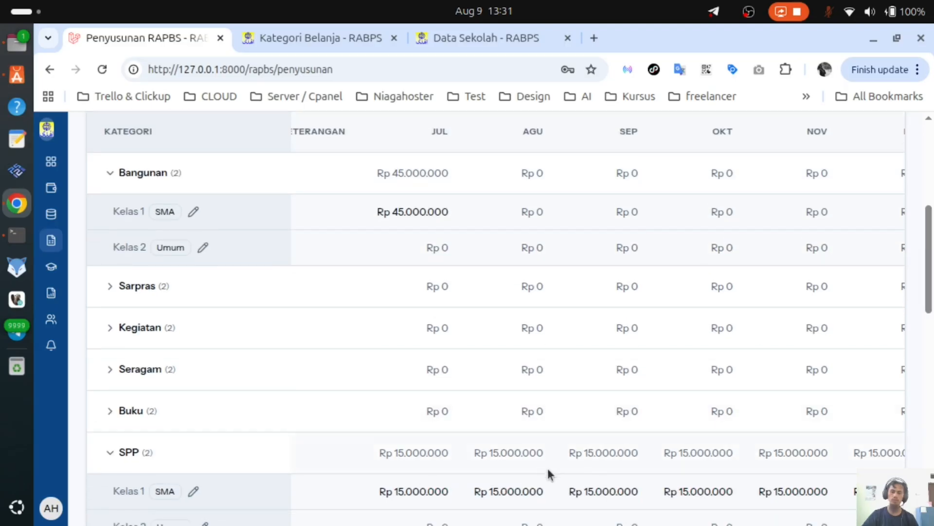
scroll(552, 491, "right", 15)
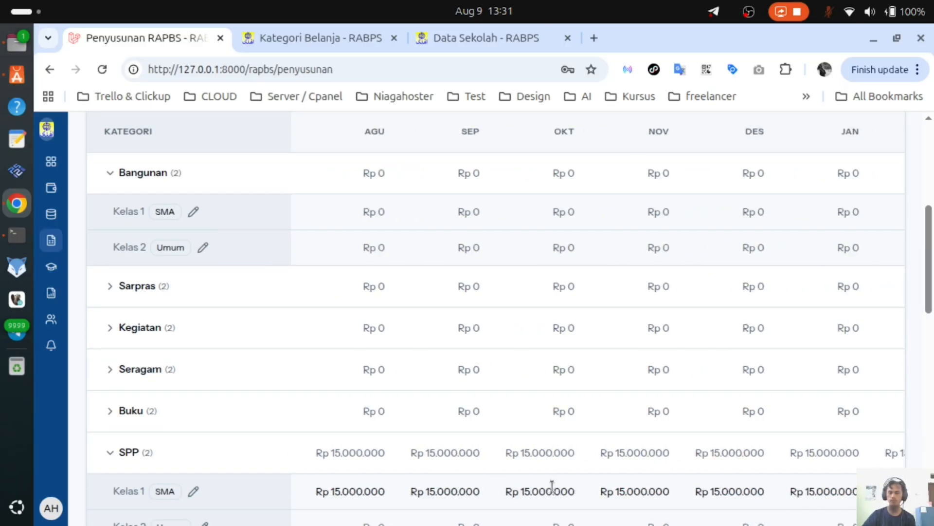
scroll(813, 492, "left", 15)
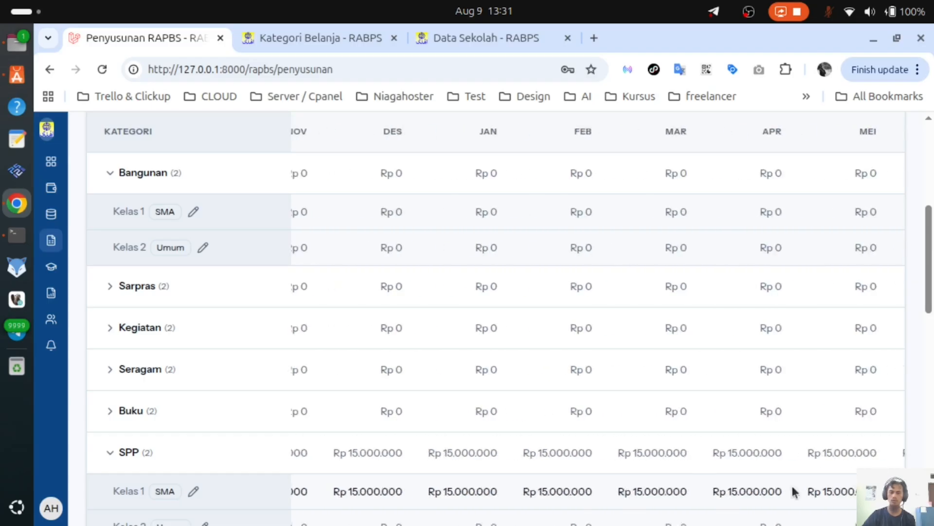
scroll(535, 438, "left", 5)
scroll(318, 338, "up", 5)
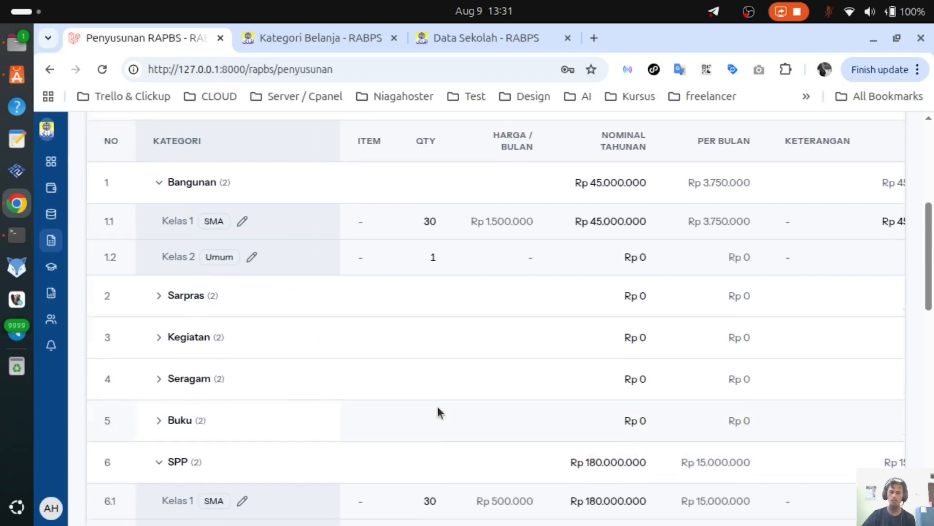
- Check the sub-items of Sarpras in the Pendapatan table and collapse the category again
scroll(314, 312, "down", 5)
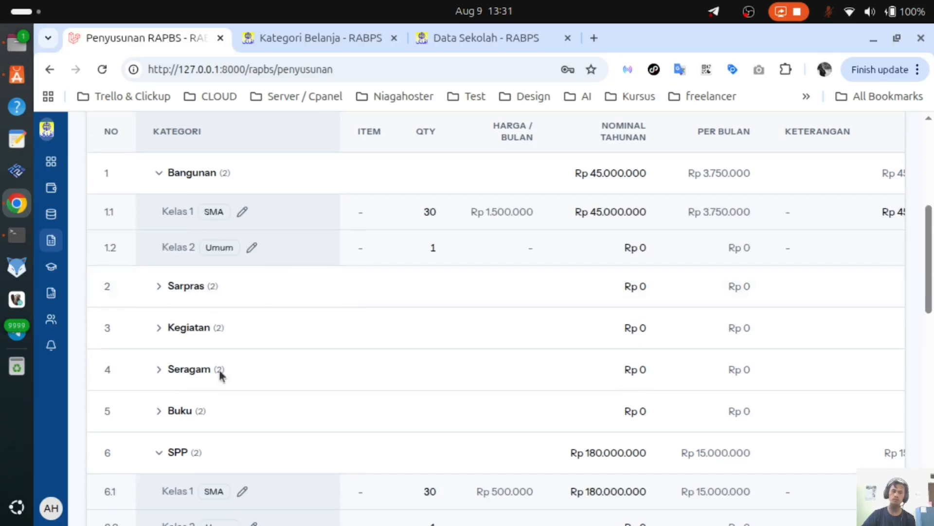
left_click(158, 288)
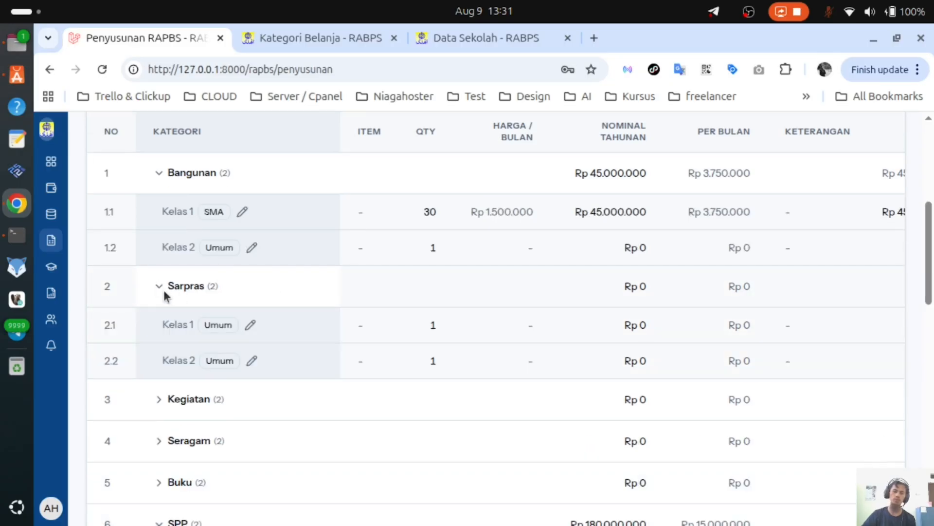
left_click(165, 291)
- Look through the expense categories in Anggaran Belanja and return to the Pendapatan rows above them
scroll(285, 336, "down", 3)
scroll(287, 340, "down", 5)
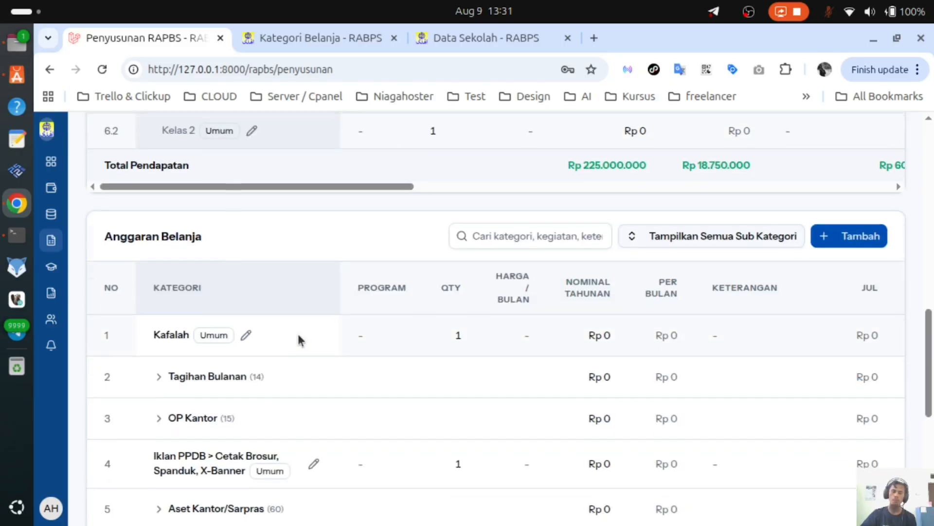
scroll(298, 340, "down", 3)
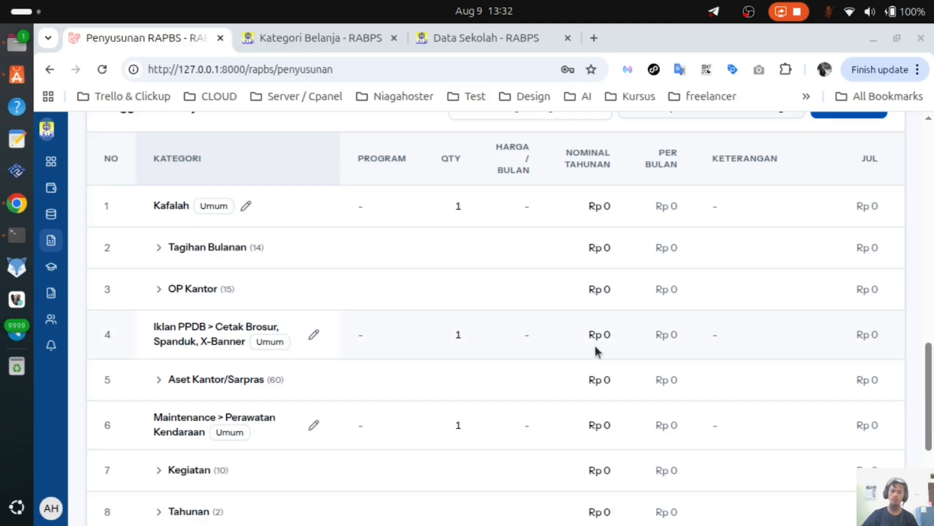
scroll(594, 345, "down", 5)
scroll(594, 346, "up", 8)
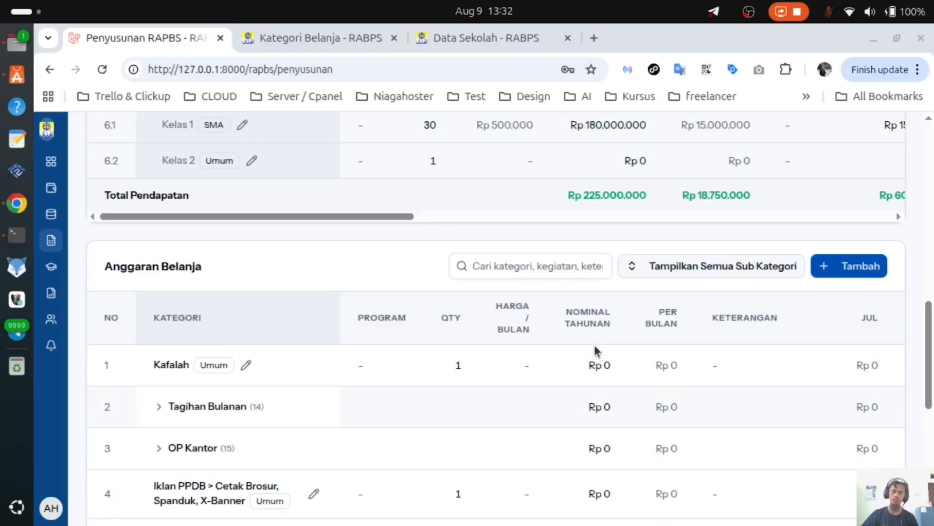
scroll(595, 345, "up", 3)
scroll(594, 344, "up", 3)
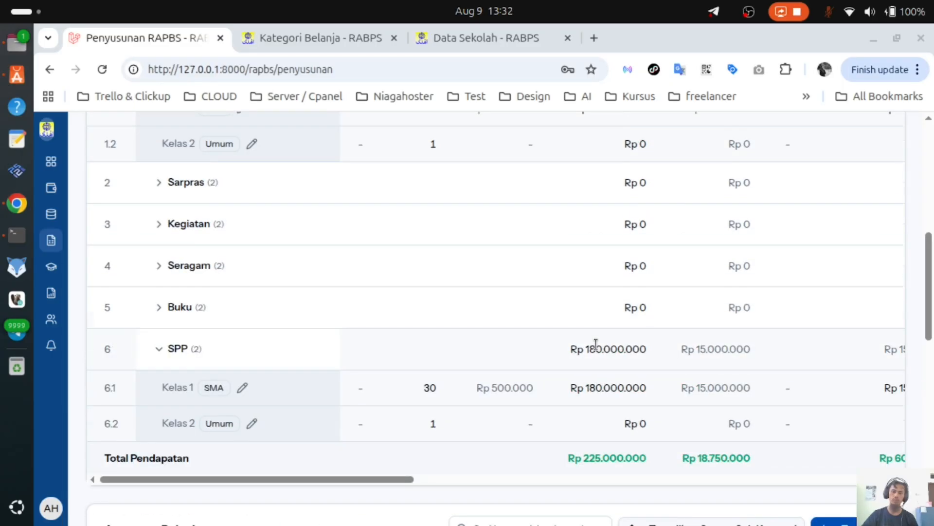
- Review the Jenjang and Basis Qty settings of SPP's Kelas 1 item, and close its edit form without changes
scroll(596, 343, "down", 3)
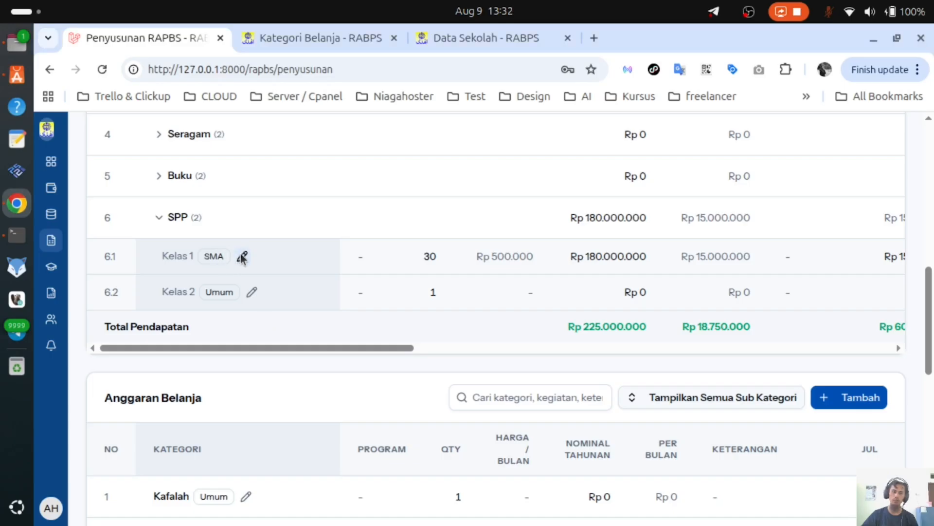
left_click(242, 257)
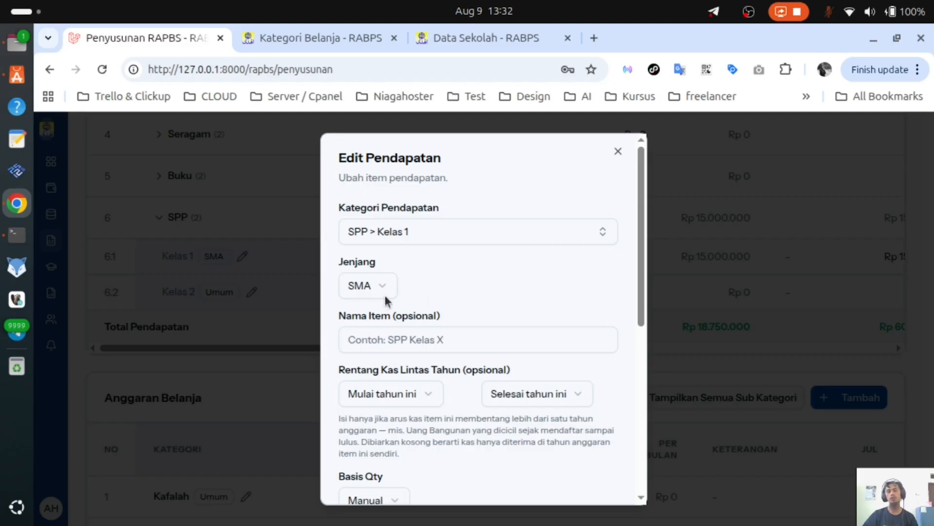
left_click(366, 287)
left_click(368, 290)
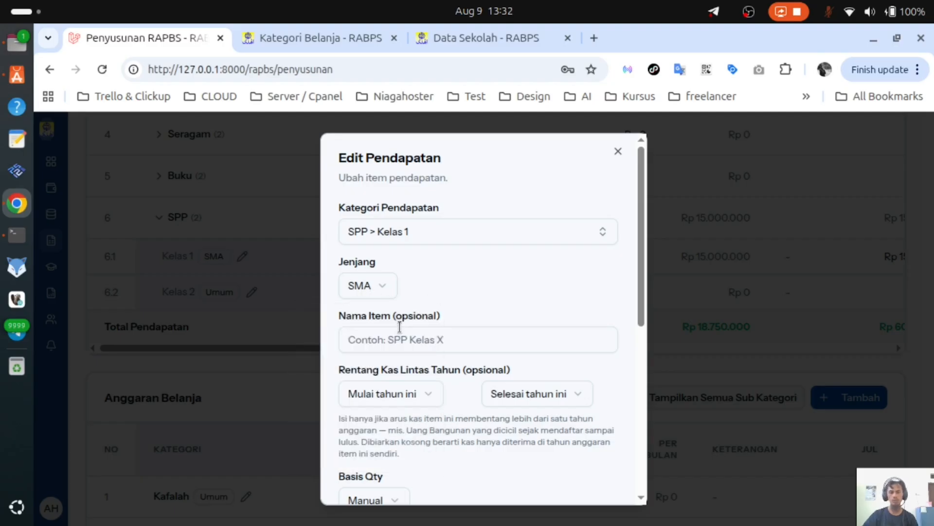
scroll(530, 290, "down", 3)
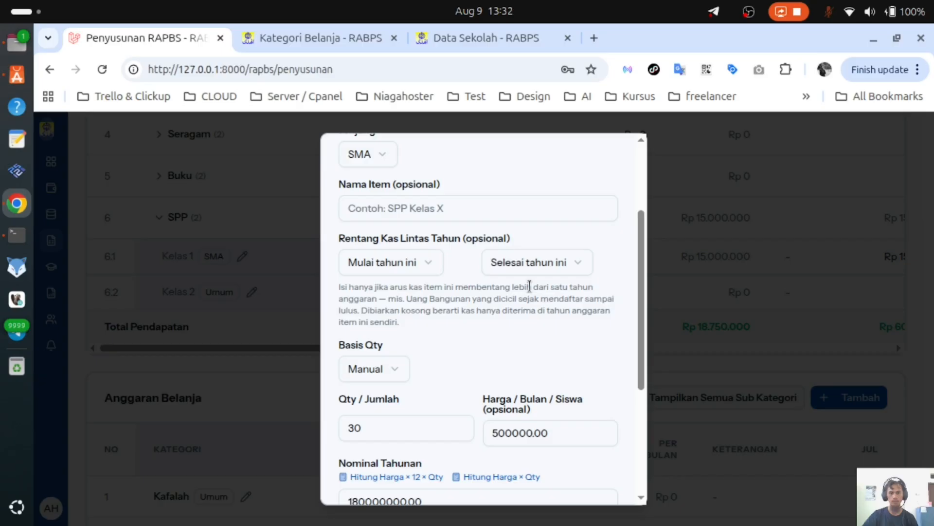
left_click(380, 370)
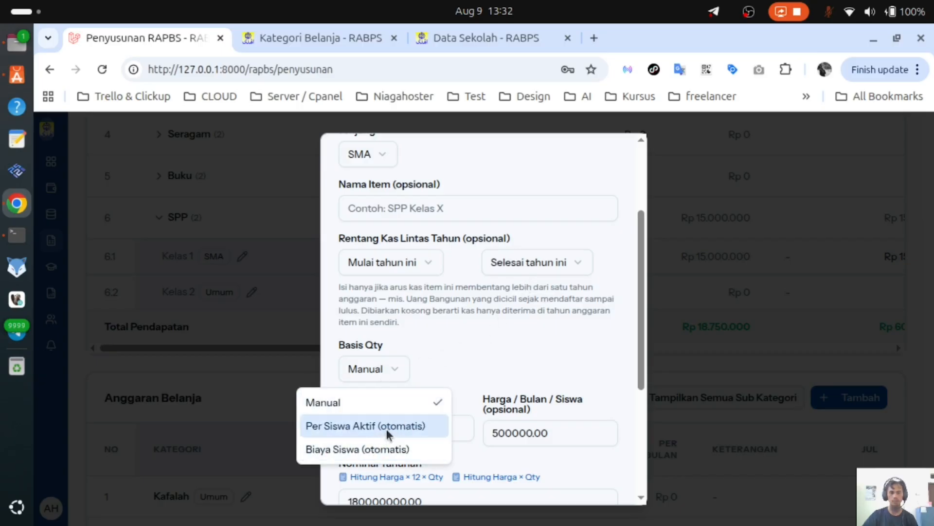
left_click(596, 327)
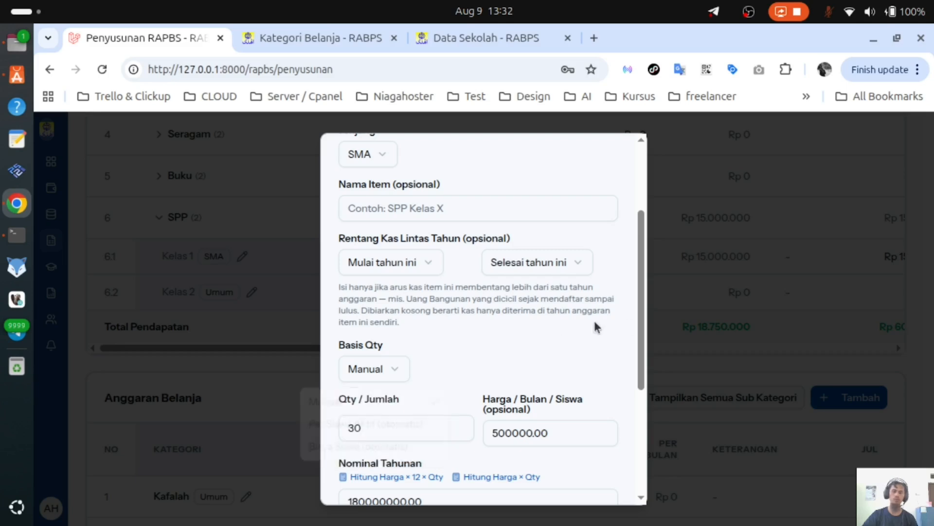
left_click(733, 200)
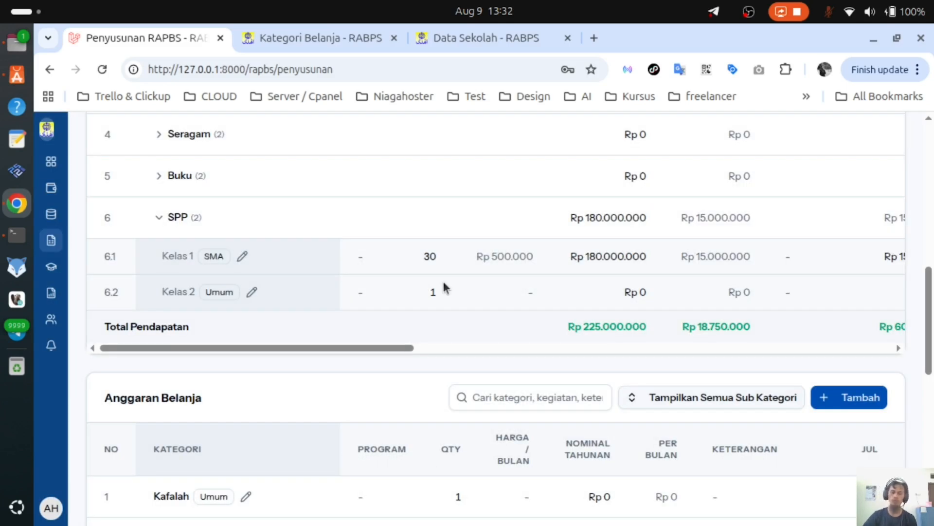
- Expand Tagihan Bulanan in Anggaran Belanja, review the fields of Kafalah's edit form, and close it without changes
scroll(443, 283, "down", 5)
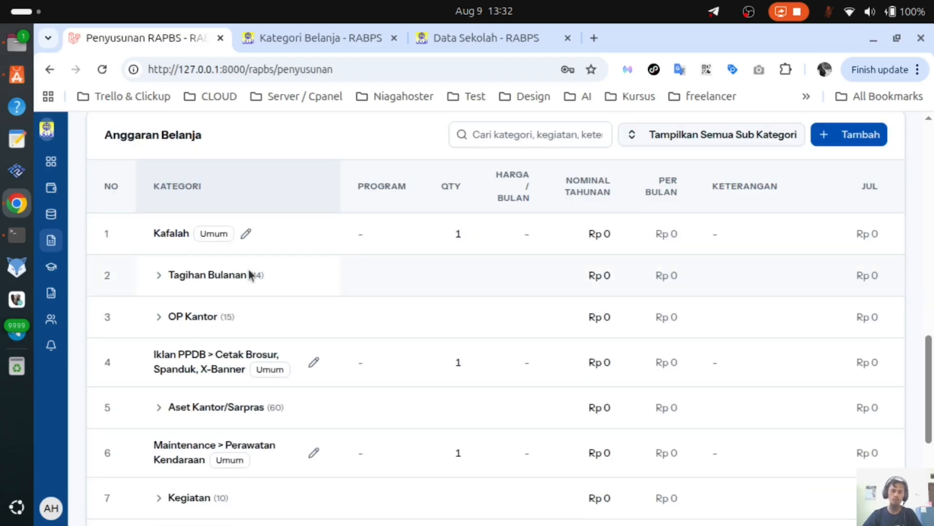
left_click(183, 274)
left_click(258, 235)
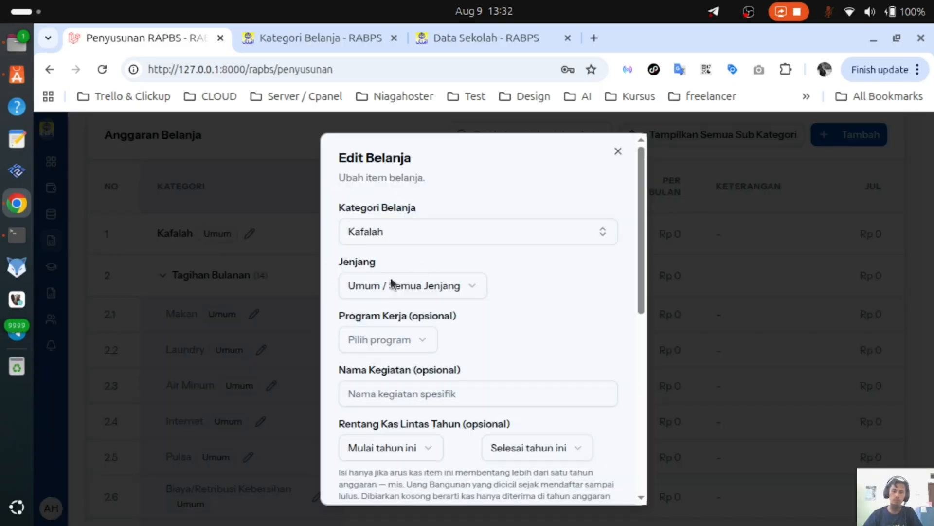
scroll(536, 355, "down", 8)
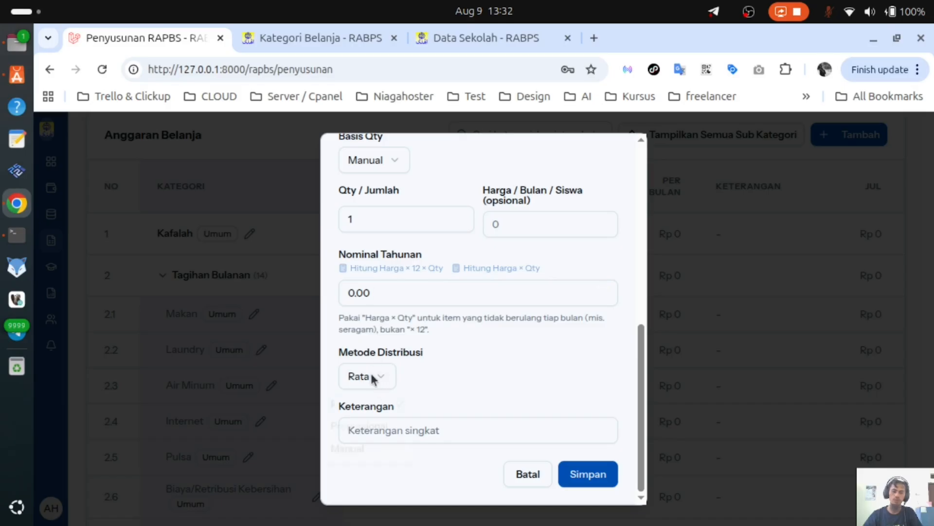
scroll(611, 402, "up", 8)
left_click(713, 293)
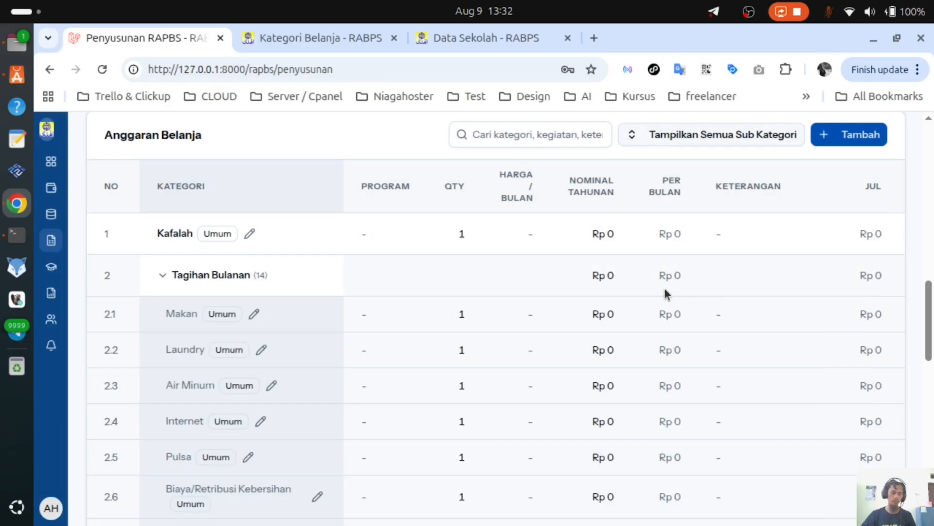
- Open the Import Anggaran page and set Tahun Anggaran to 2026/2027
scroll(661, 292, "up", 12)
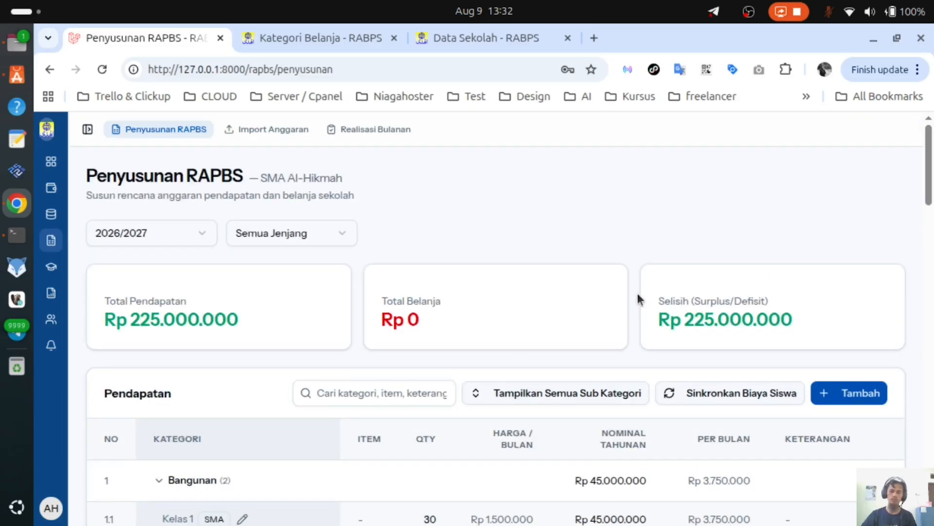
key("ctrl+minus")
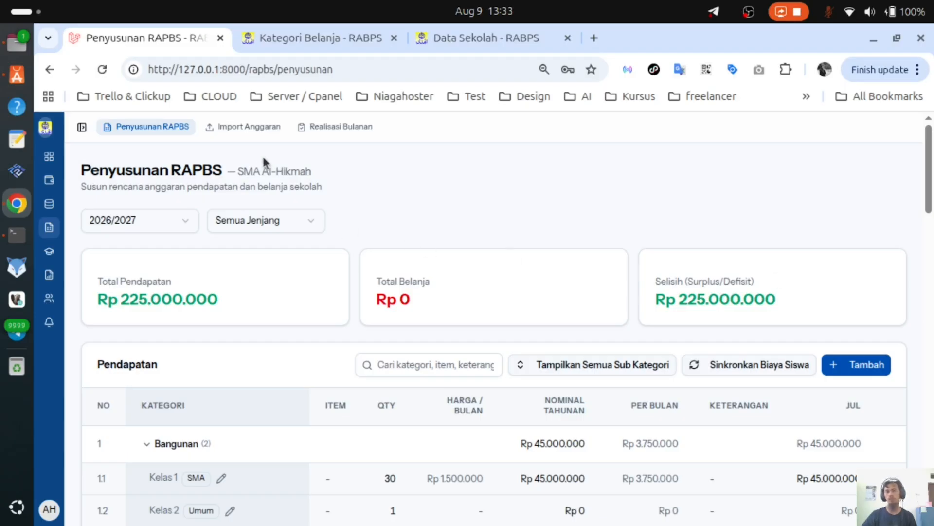
left_click(258, 130)
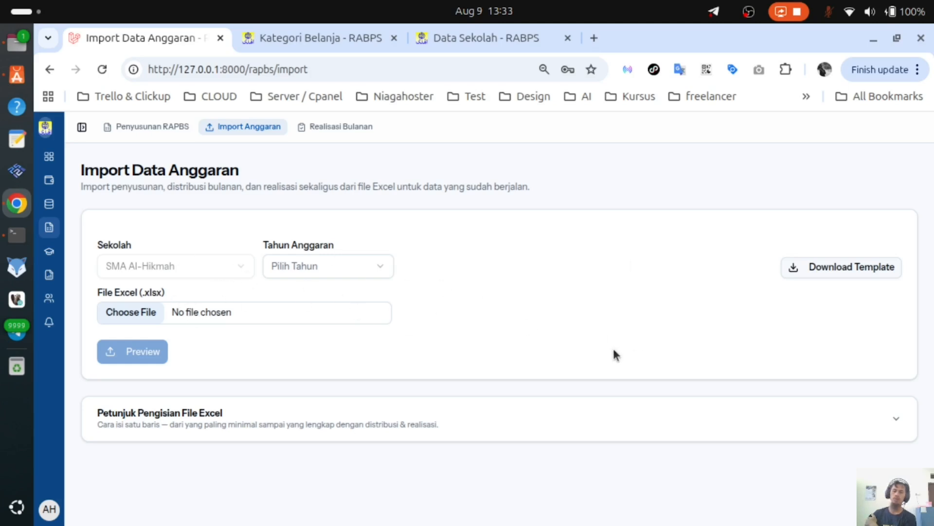
left_click(301, 263)
left_click(298, 269)
left_click(313, 268)
left_click(304, 297)
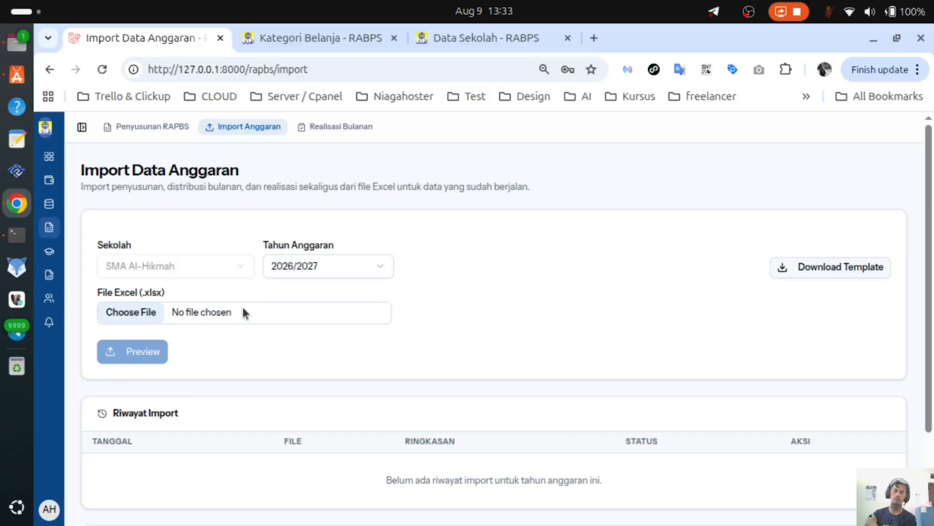
- Download the budget import template, open it in WPS Spreadsheets, and dismiss the default office software notice
scroll(210, 319, "down", 2)
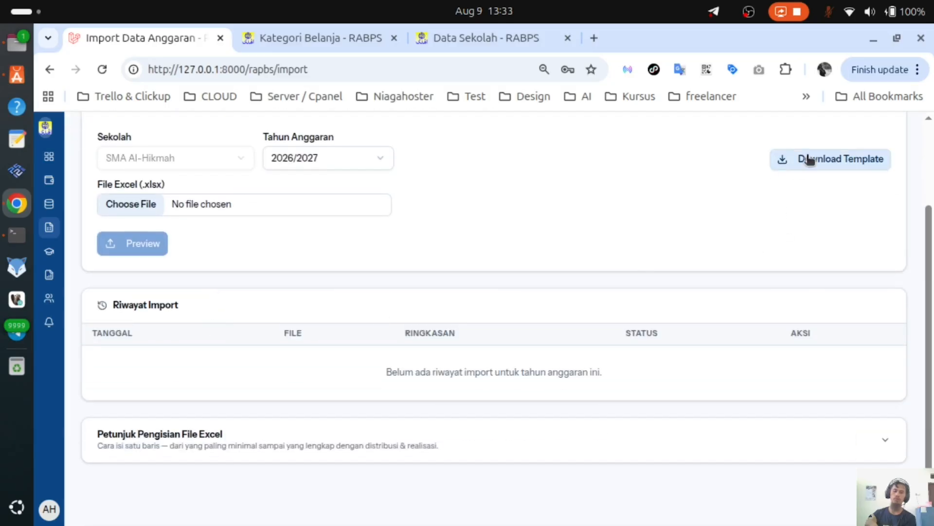
left_click(833, 162)
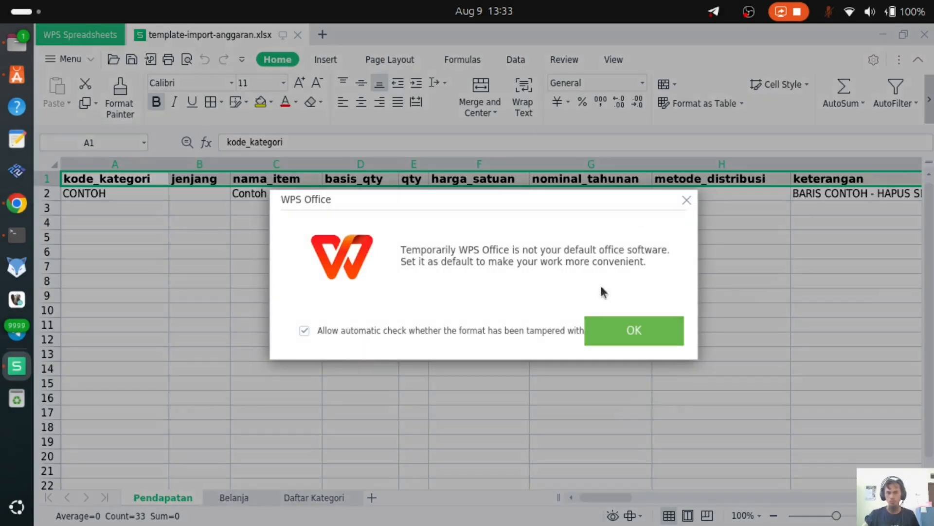
left_click(629, 329)
- Look over the columns and example row of the Pendapatan sheet in template-import-anggaran.xlsx
left_click(388, 443)
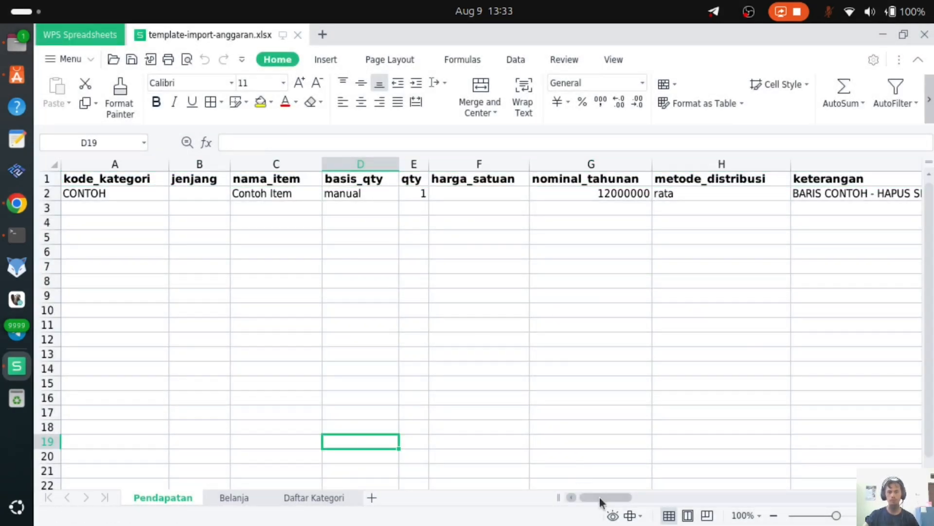
scroll(751, 471, "right", 10)
scroll(271, 349, "left", 10)
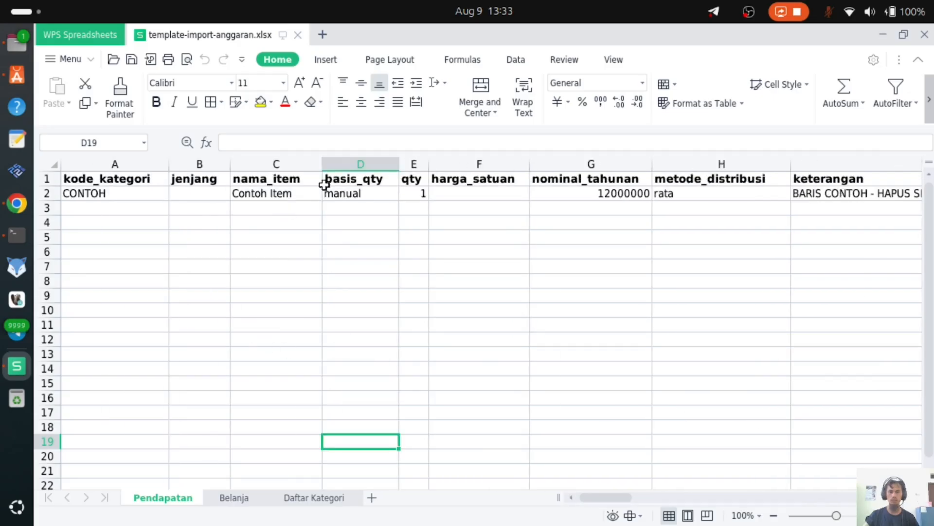
- Close template-import-anggaran.xlsx and quit WPS Spreadsheets to return to the Import Anggaran page in Chrome
left_click(242, 412)
left_click(921, 38)
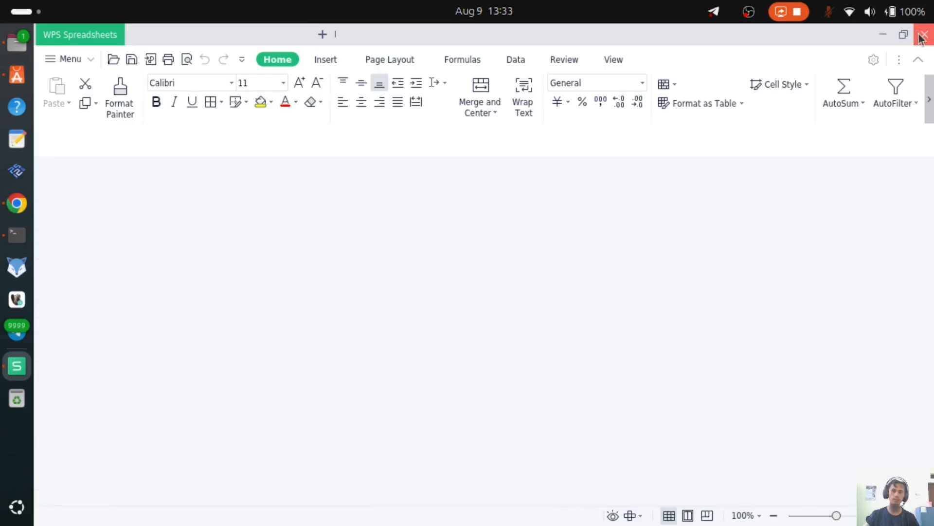
left_click(922, 38)
- Choose CF_PTQM_Al_Barokah_2025-2026_import.xlsx from the RAPBS project's files/Al Barokah folder as the Excel file and generate its import preview
left_click(129, 203)
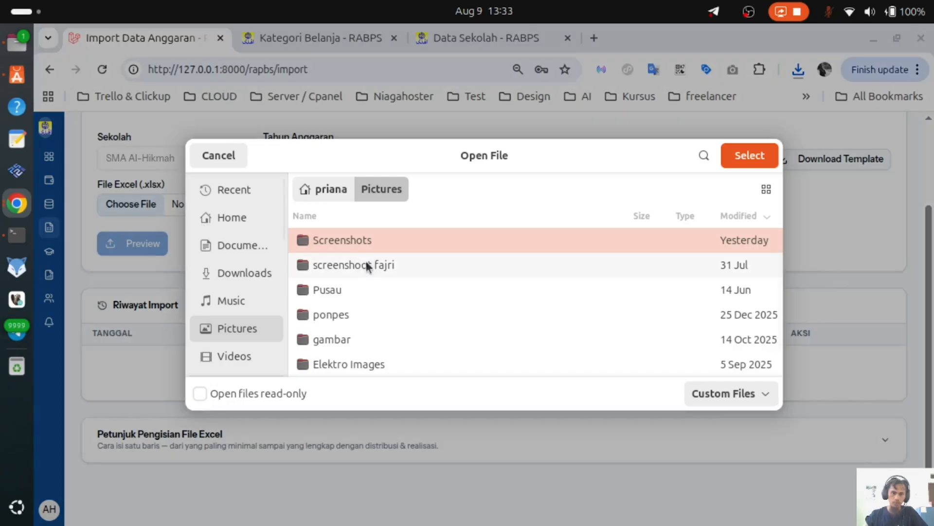
scroll(270, 307, "down", 3)
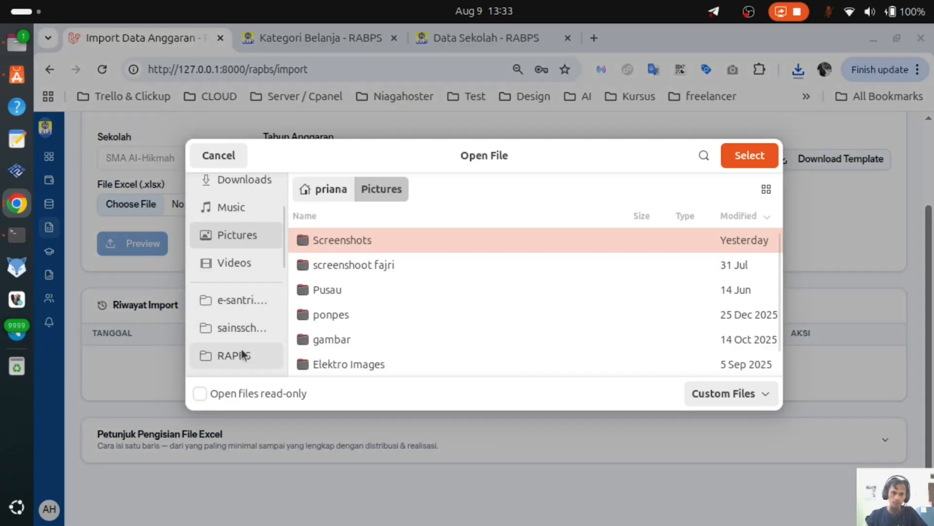
left_click(244, 354)
double_click(333, 290)
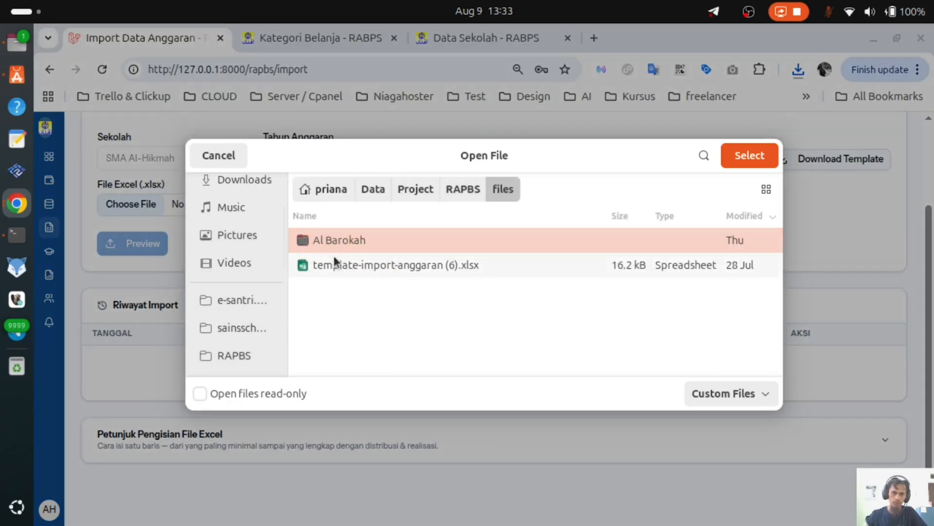
double_click(339, 244)
double_click(357, 241)
left_click(728, 157)
left_click(150, 259)
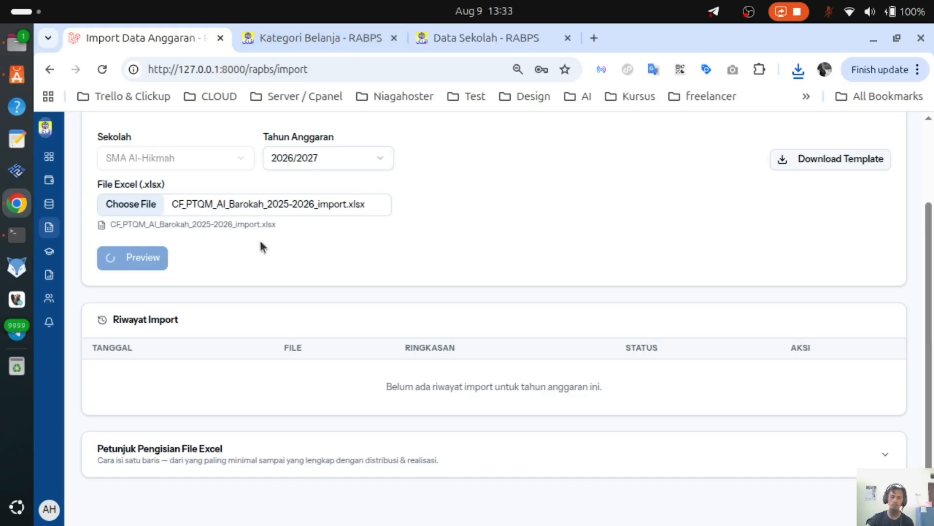
- Check the Pendapatan and Belanja rows in the preview and import them into the 2026/2027 budget
scroll(352, 258, "down", 7)
scroll(353, 263, "down", 20)
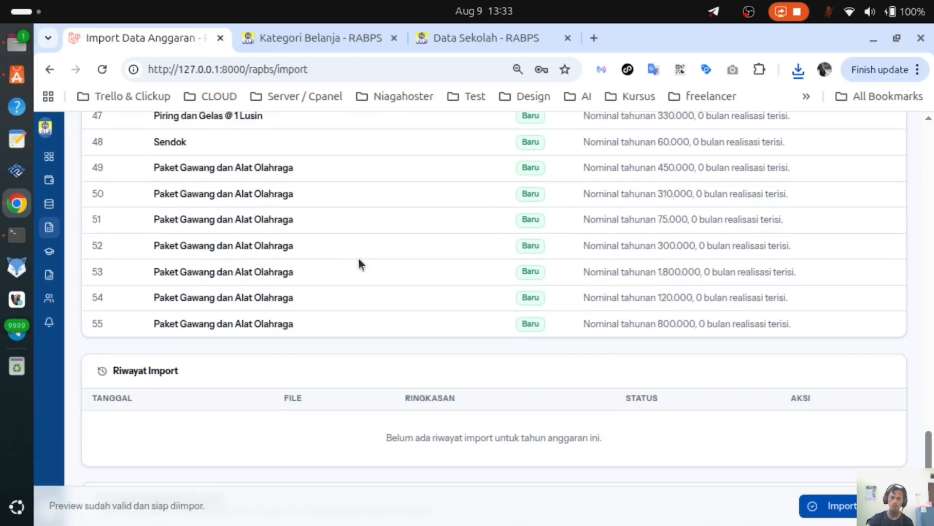
scroll(358, 263, "up", 20)
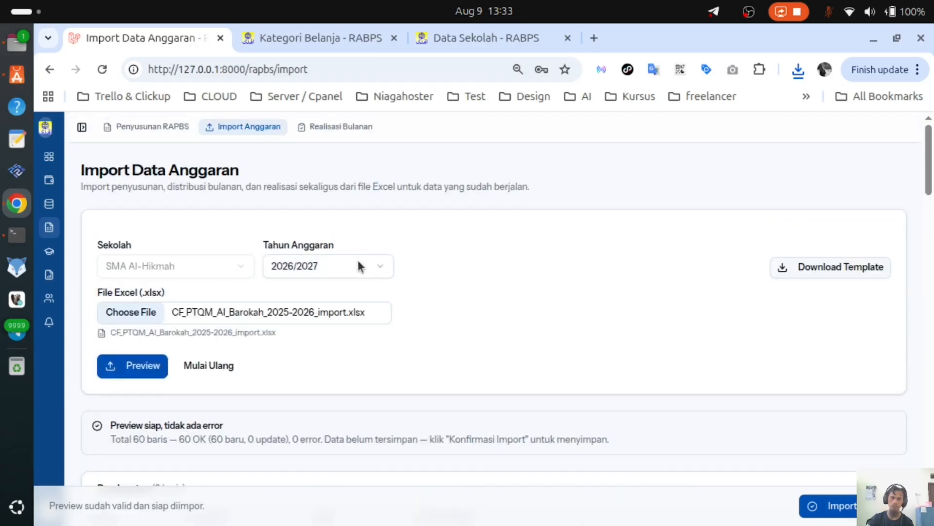
scroll(359, 263, "down", 5)
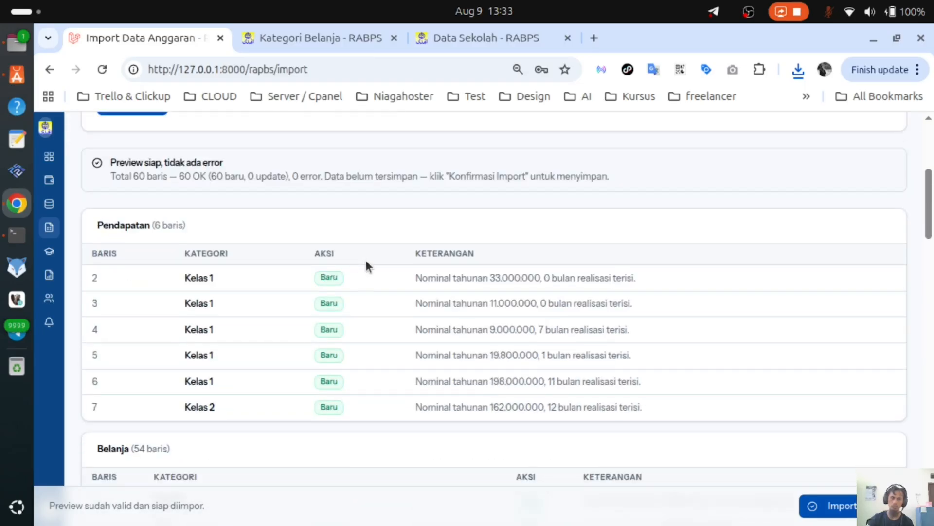
scroll(486, 292, "down", 20)
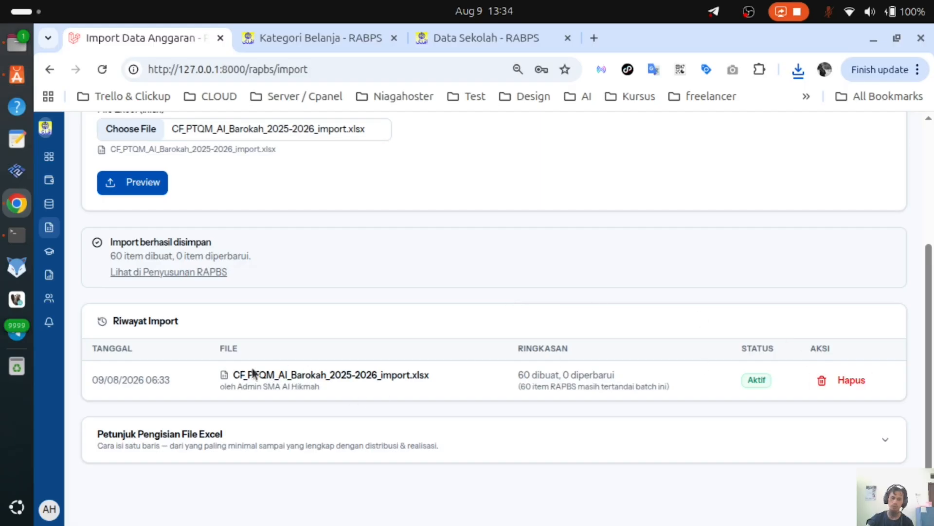
scroll(334, 331, "up", 4)
- Open the Penyusunan RAPBS page in the Kategori Belanja browser tab and review its totals, Pendapatan and Anggaran Belanja tables
left_click(302, 37)
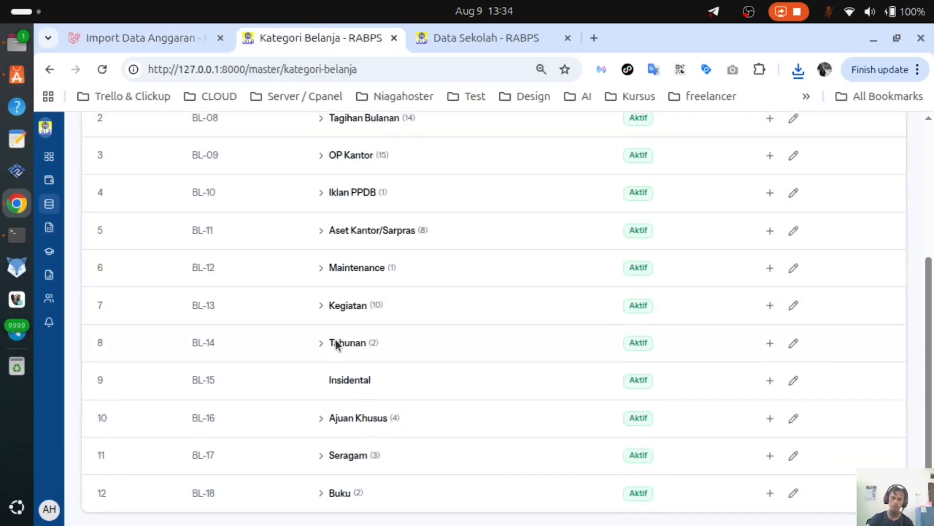
scroll(336, 343, "up", 5)
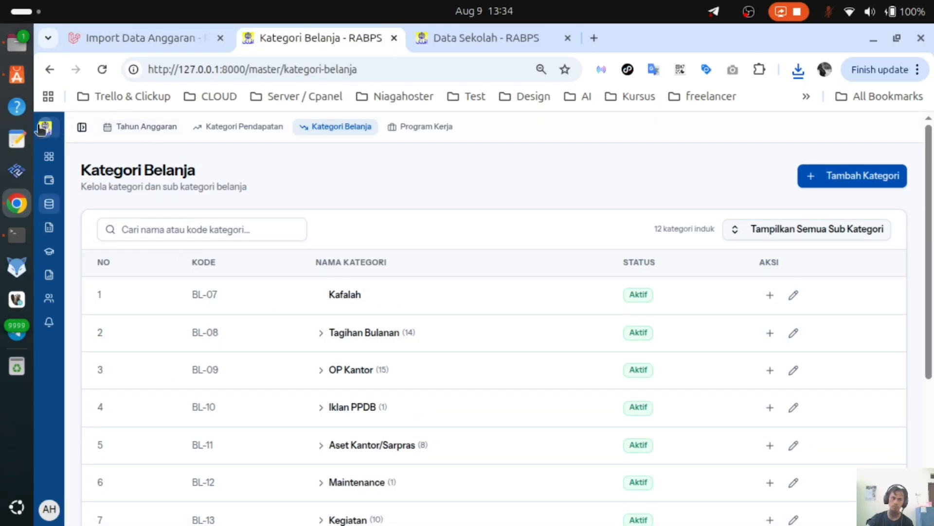
left_click(82, 128)
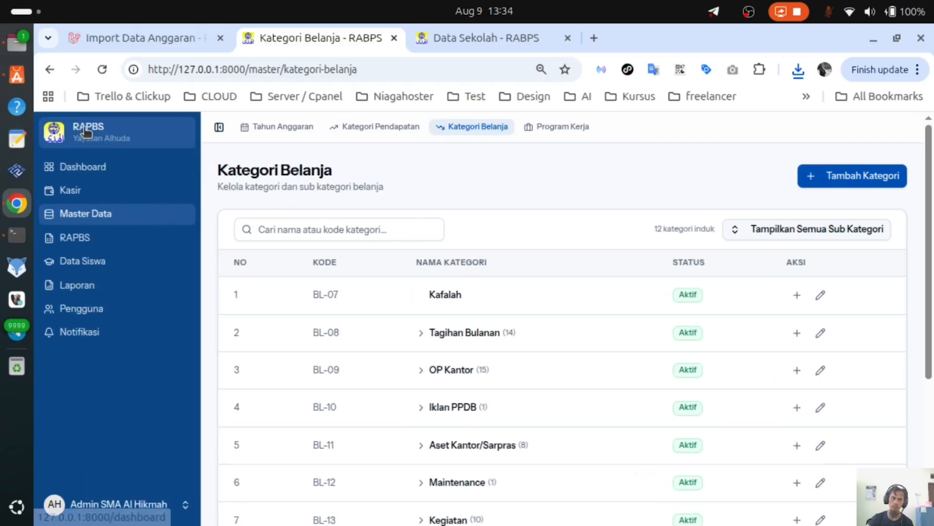
left_click(83, 238)
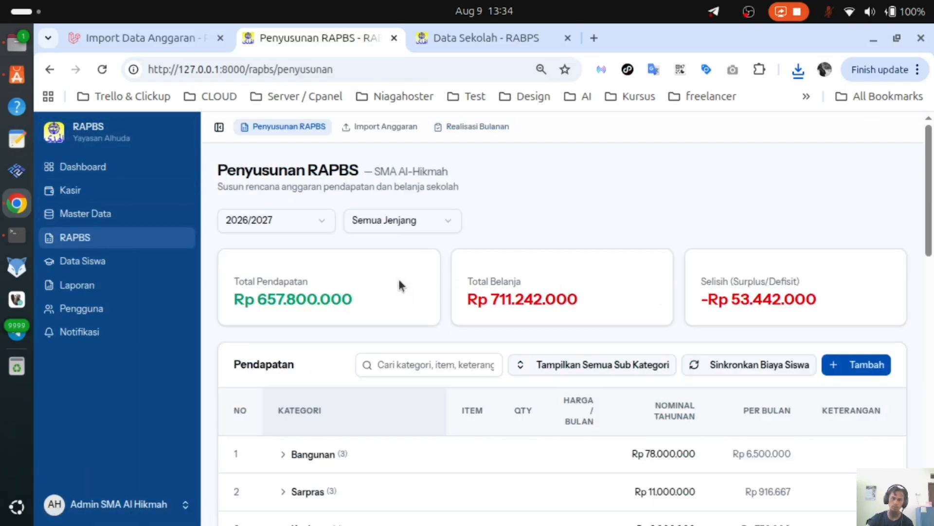
scroll(574, 343, "down", 10)
scroll(581, 343, "down", 5)
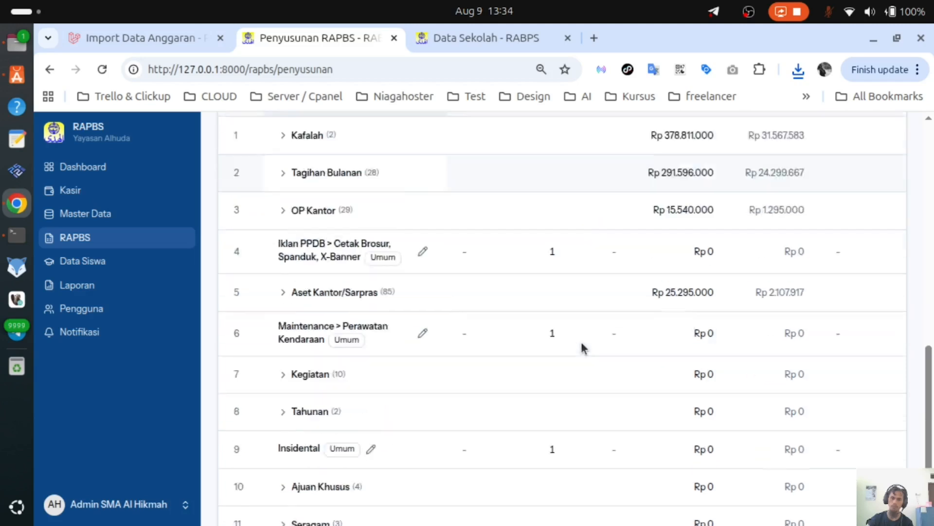
left_click_drag(453, 505, 389, 416)
scroll(579, 324, "up", 9)
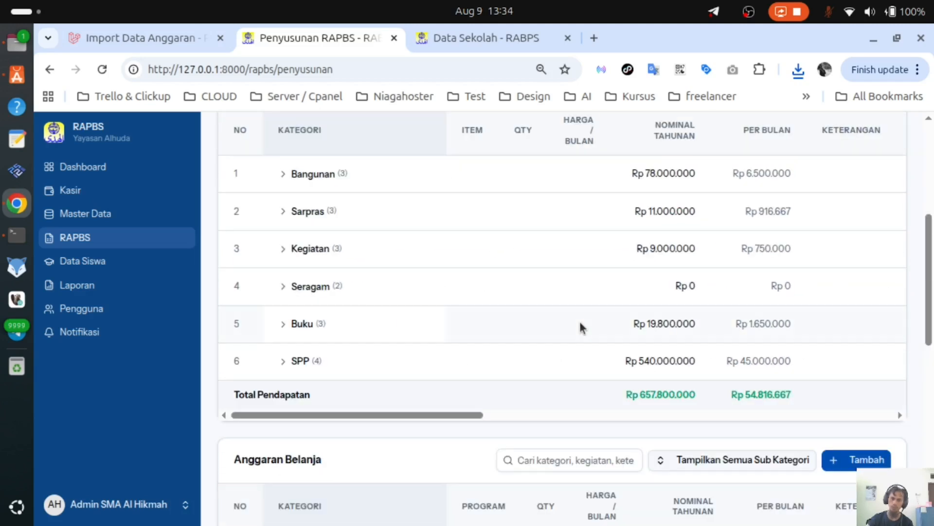
scroll(579, 321, "up", 3)
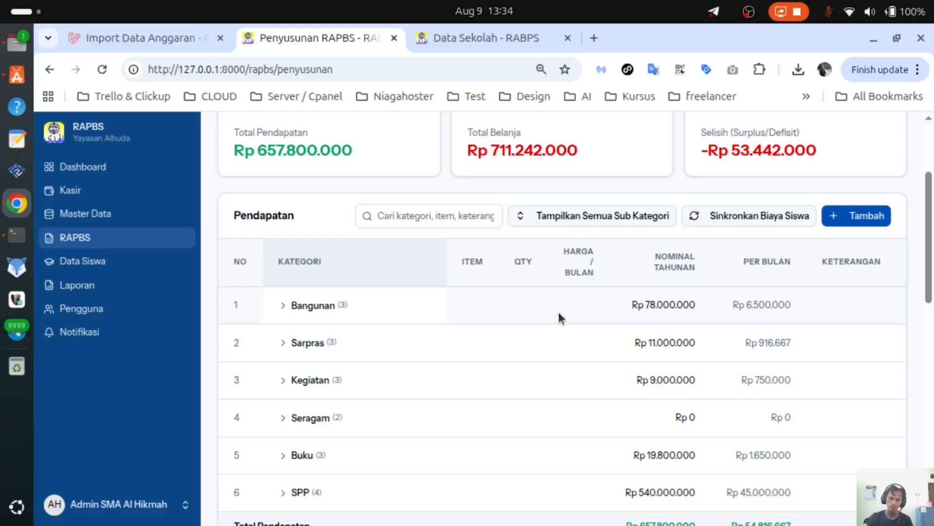
- Delete the CF_PTQM_Al_Barokah_2025-2026_import.xlsx batch from Riwayat Import on the Import Anggaran page, confirming the deletion
left_click(173, 37)
scroll(358, 201, "down", 4)
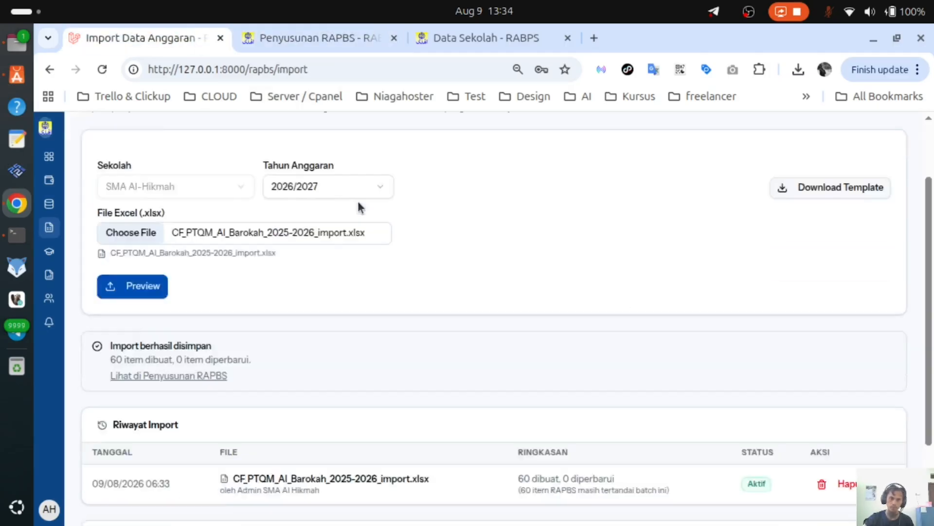
left_click(842, 381)
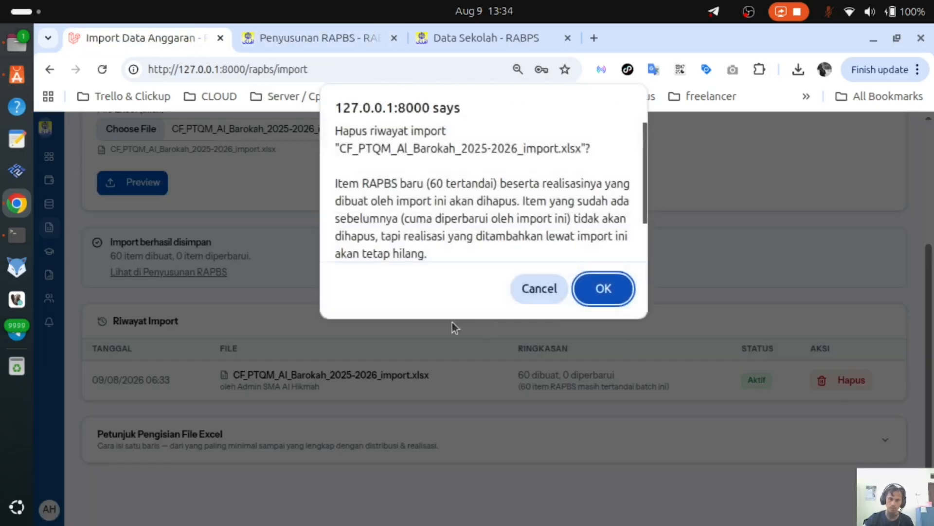
left_click(600, 290)
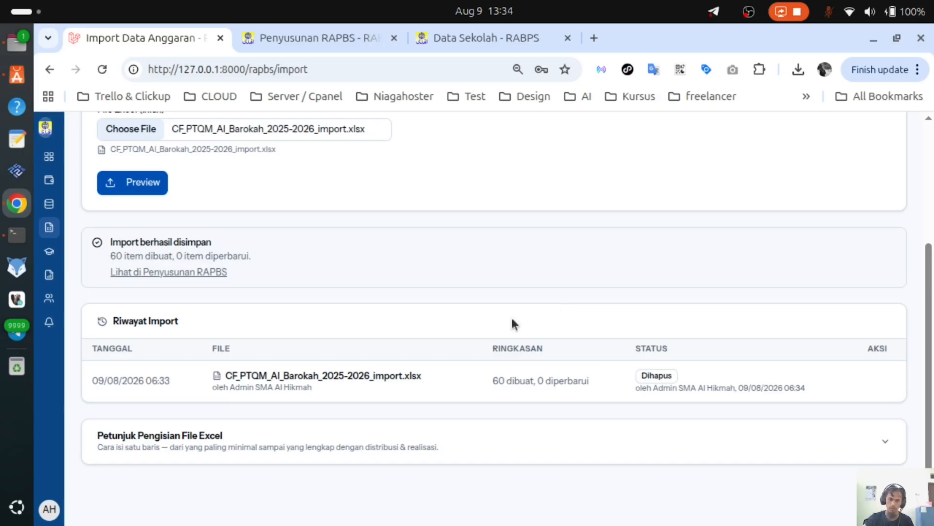
- Reload the Penyusunan RAPBS page and check the Pendapatan and Anggaran Belanja amounts after the import deletion
left_click(301, 38)
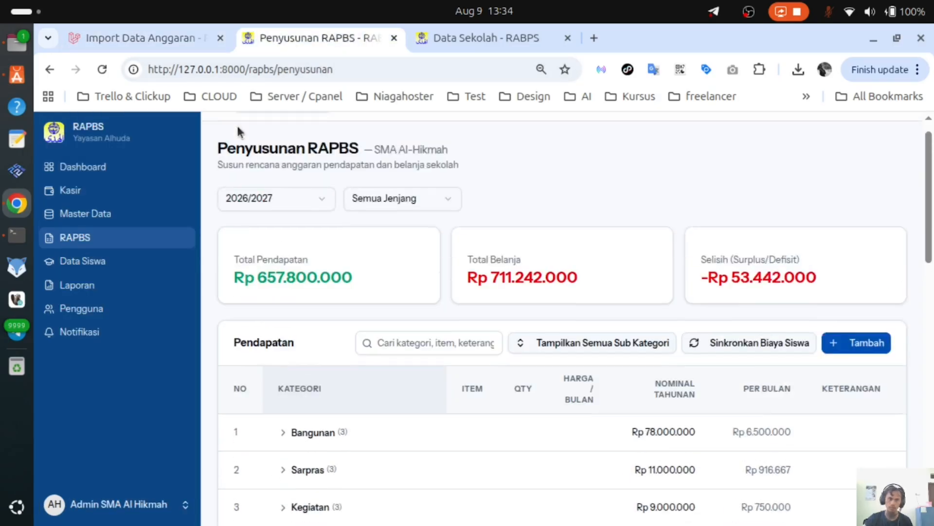
left_click(96, 71)
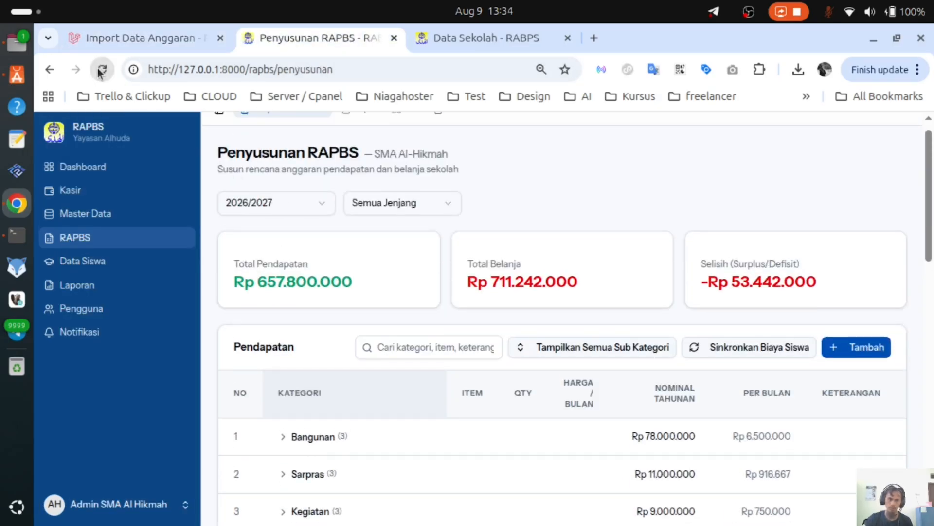
left_click(105, 73)
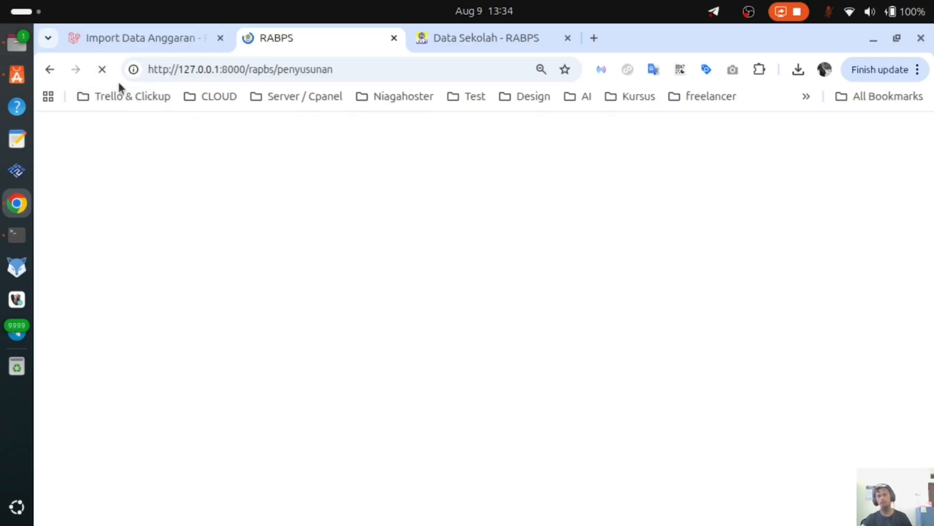
scroll(535, 244, "down", 8)
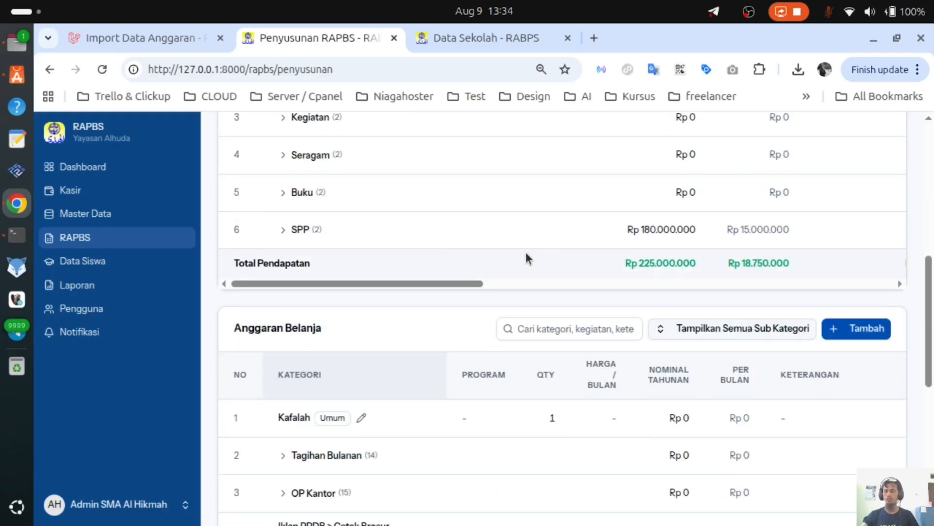